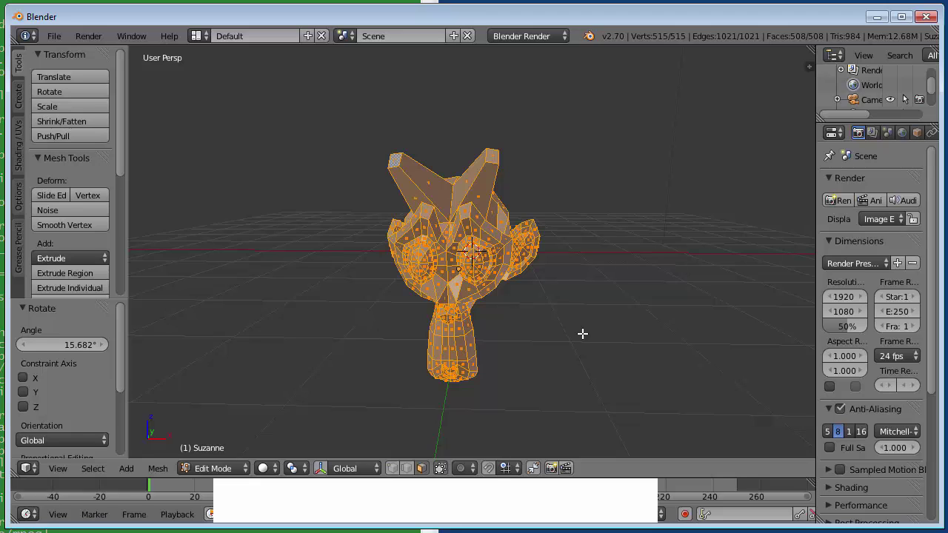
# Leave Edit Mode and delete the Suzanne monkey mesh from the scene
pyautogui.press('Tab')
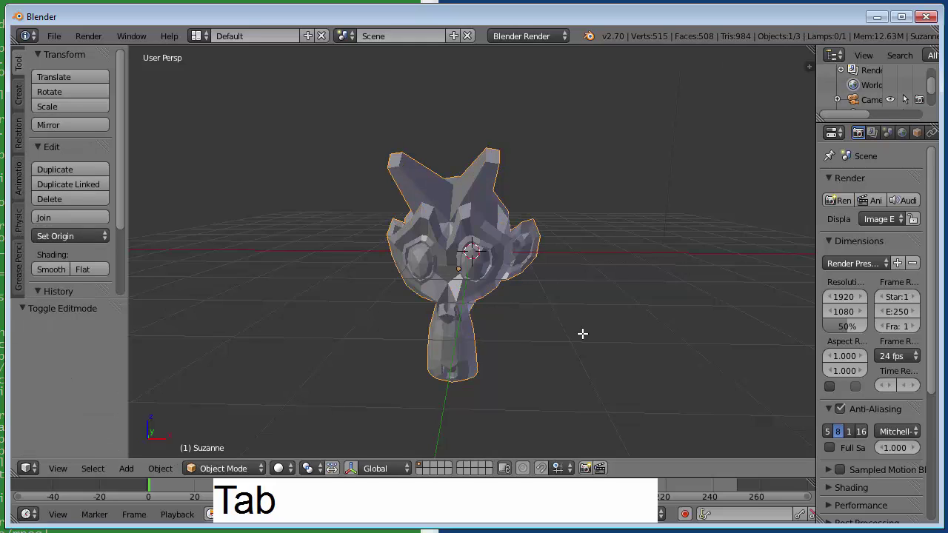
pyautogui.press('x')
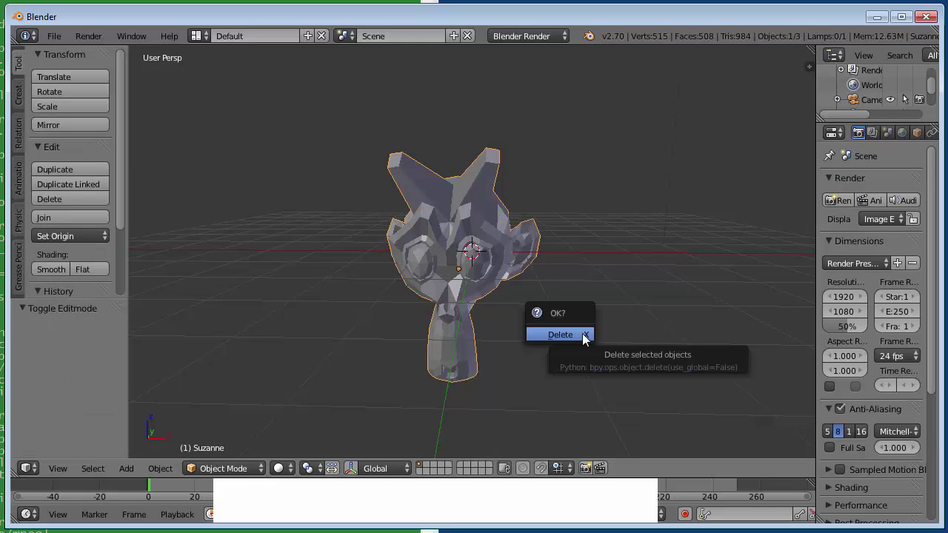
pyautogui.click(560, 335)
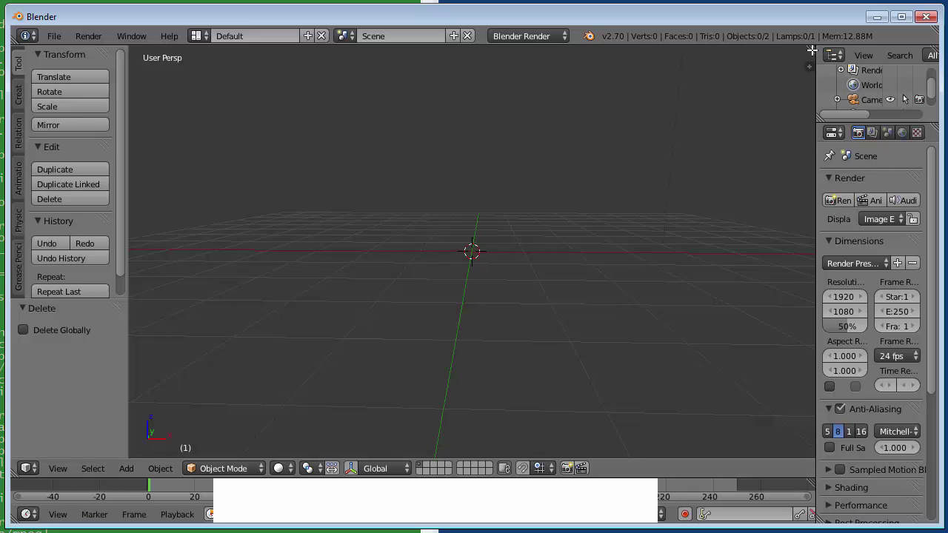
# Split the 3D view into two side-by-side views of similar width and hide the tool shelf in both
pyautogui.moveTo(812, 51); pyautogui.dragTo(393, 131)
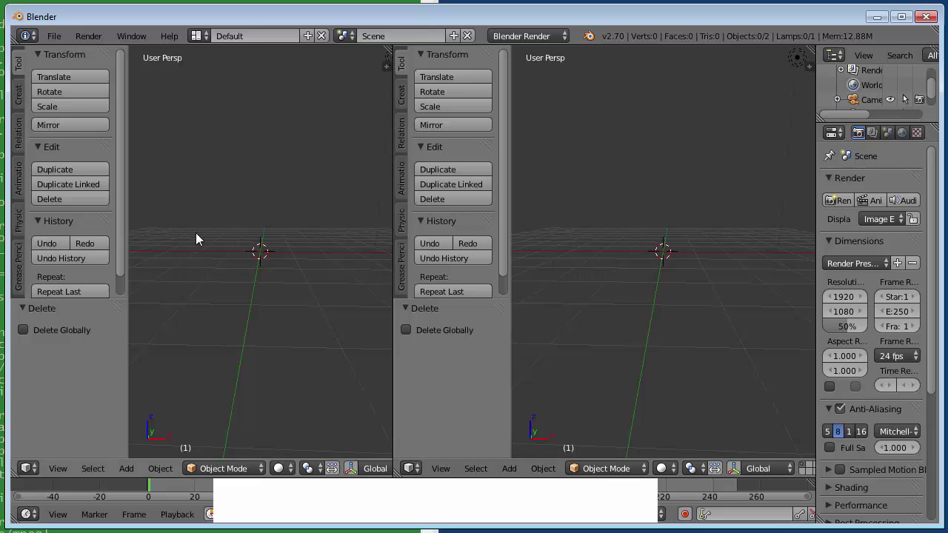
pyautogui.press('t')
pyautogui.press('t')
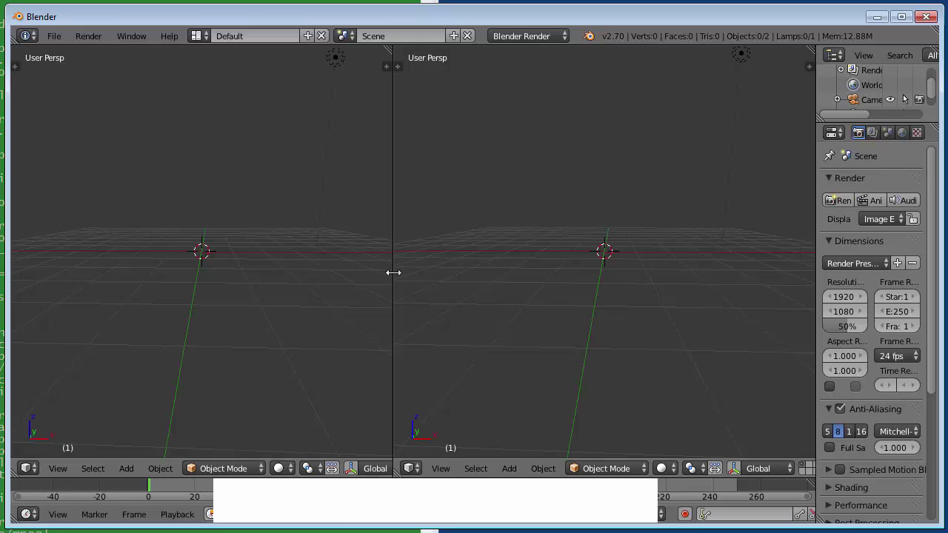
pyautogui.moveTo(393, 273); pyautogui.dragTo(423, 273)
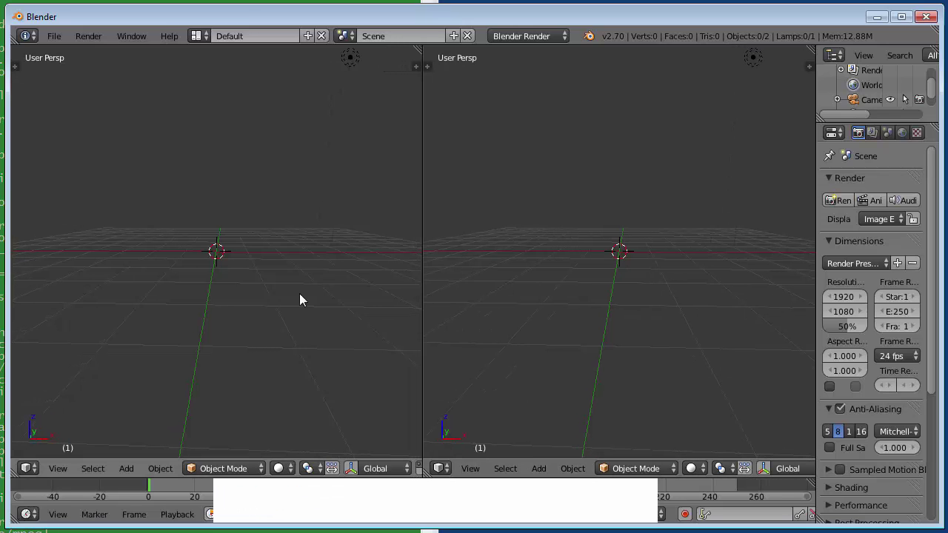
# Enable background images in the first 3D view and load dummy.png from the Documents\Blender\example folder
pyautogui.press('n')
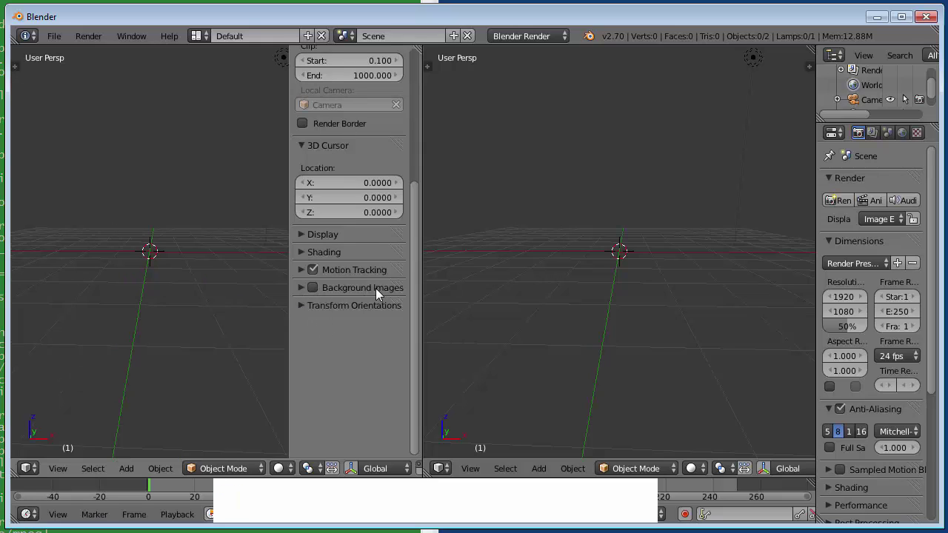
pyautogui.click(312, 288)
pyautogui.click(305, 289)
pyautogui.click(333, 311)
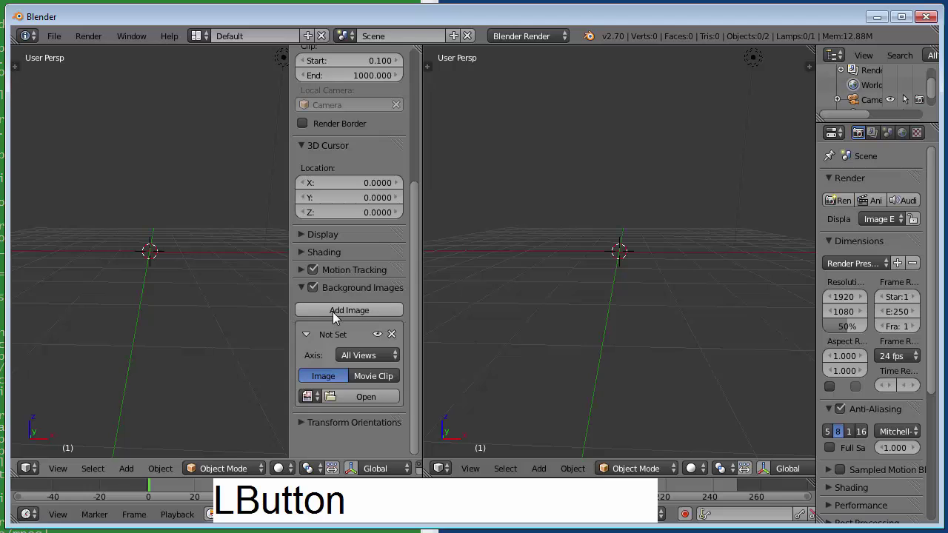
pyautogui.click(372, 397)
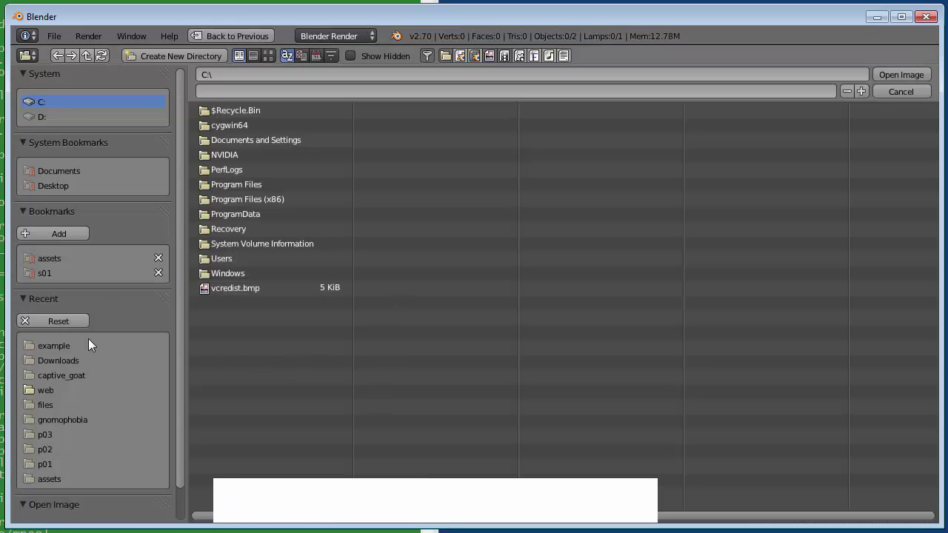
pyautogui.click(66, 170)
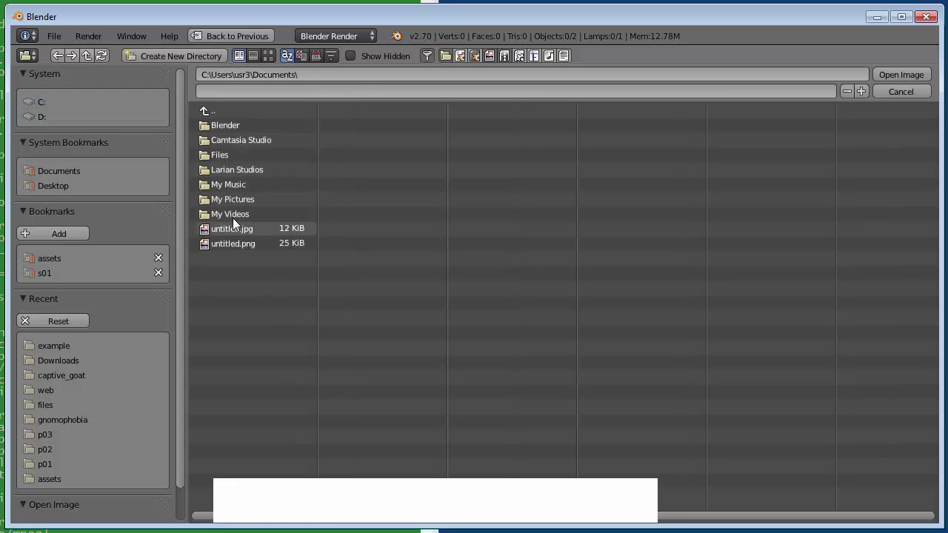
pyautogui.click(239, 128)
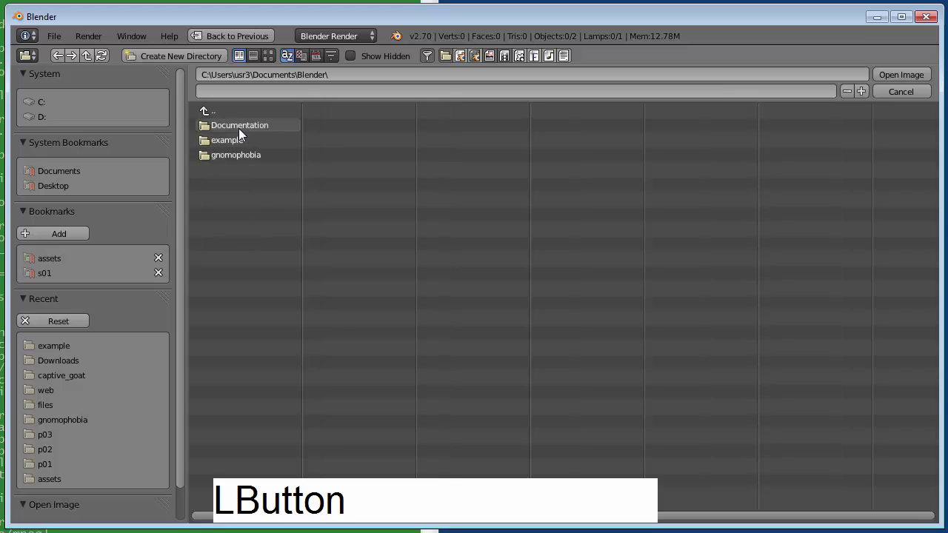
pyautogui.click(238, 139)
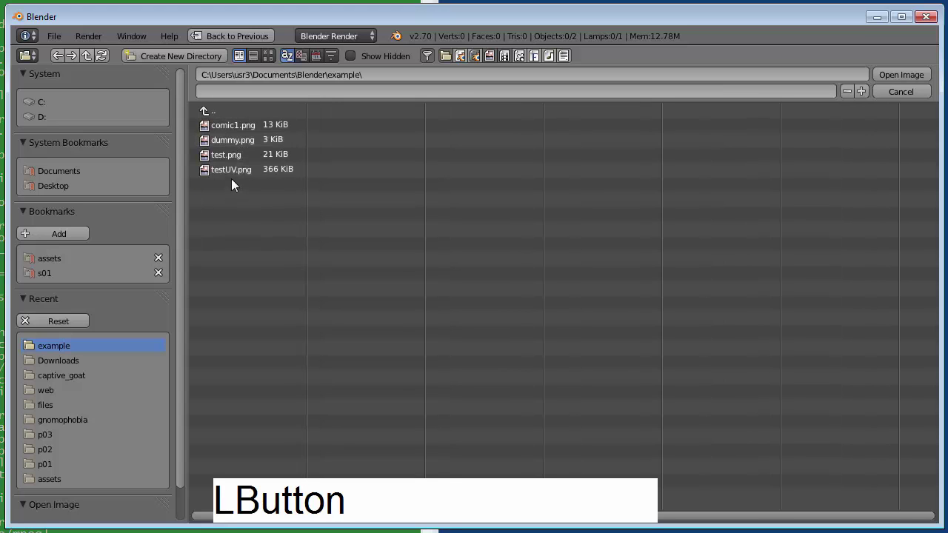
pyautogui.doubleClick(233, 140)
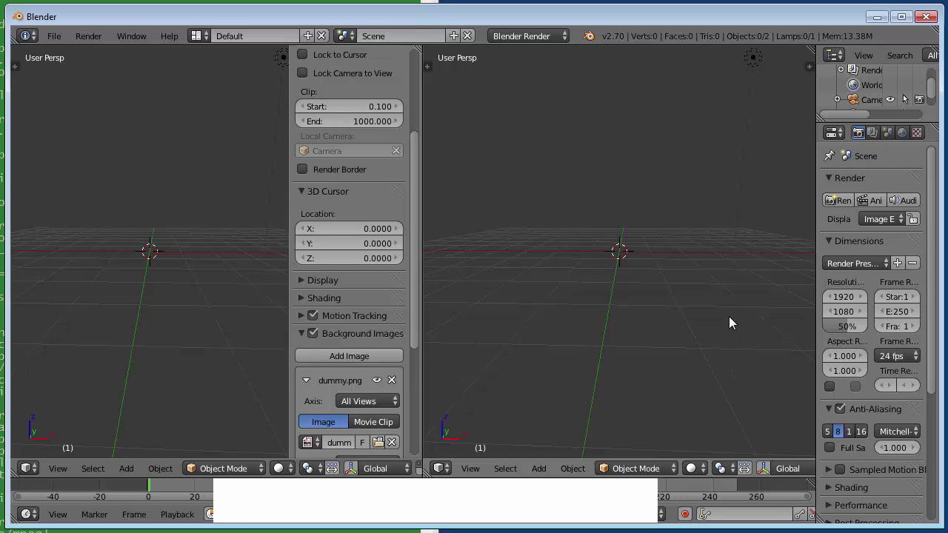
# Enable background images in the second 3D view and load the same dummy.png from Documents\Blender\example
pyautogui.press('n')
pyautogui.click(708, 289)
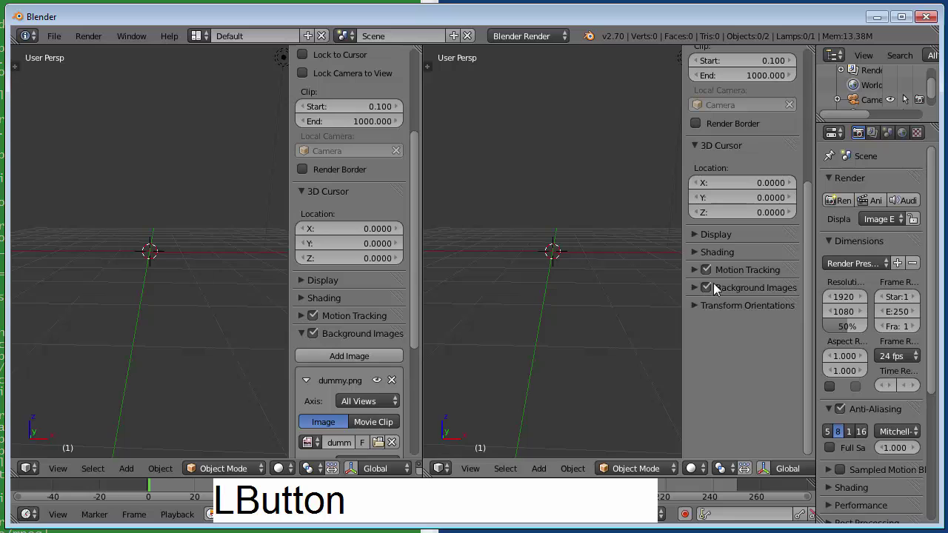
pyautogui.click(697, 289)
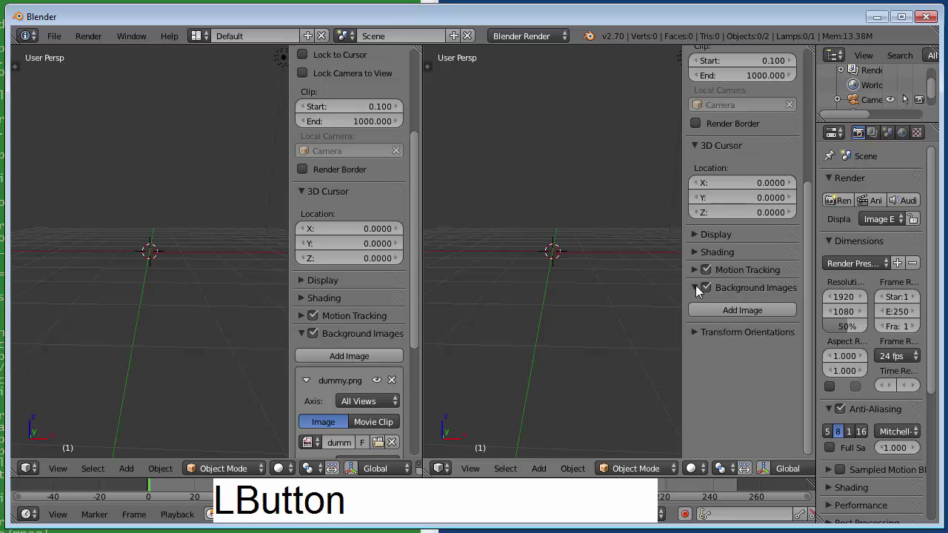
pyautogui.click(737, 311)
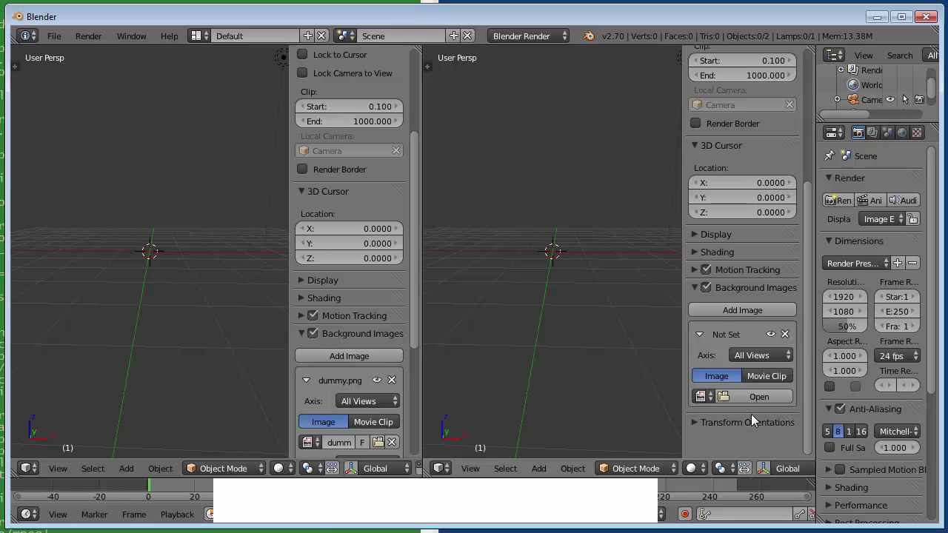
pyautogui.click(758, 394)
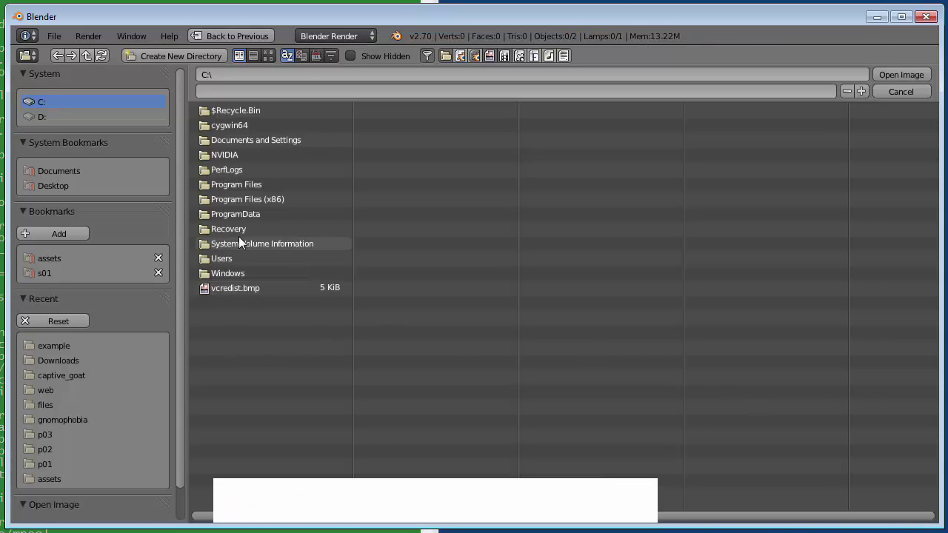
pyautogui.click(72, 175)
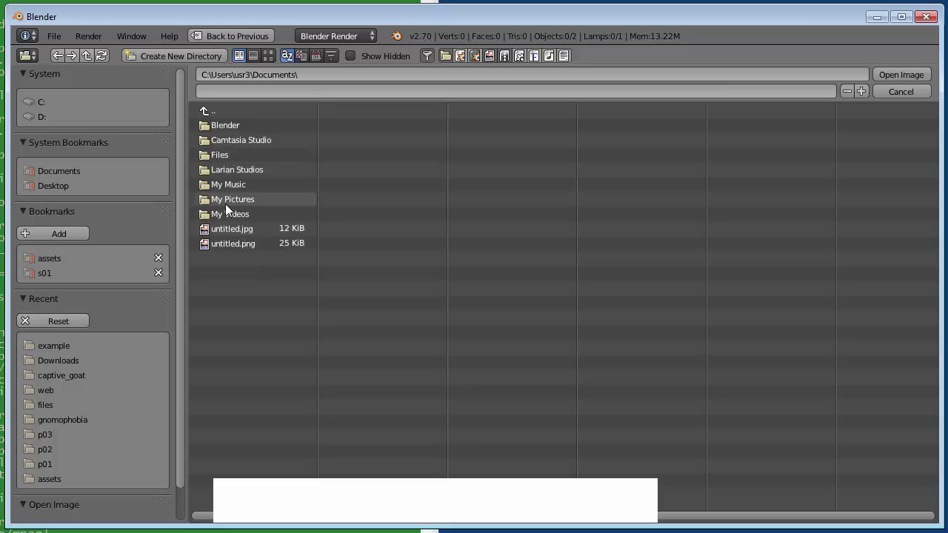
pyautogui.click(234, 128)
pyautogui.click(237, 140)
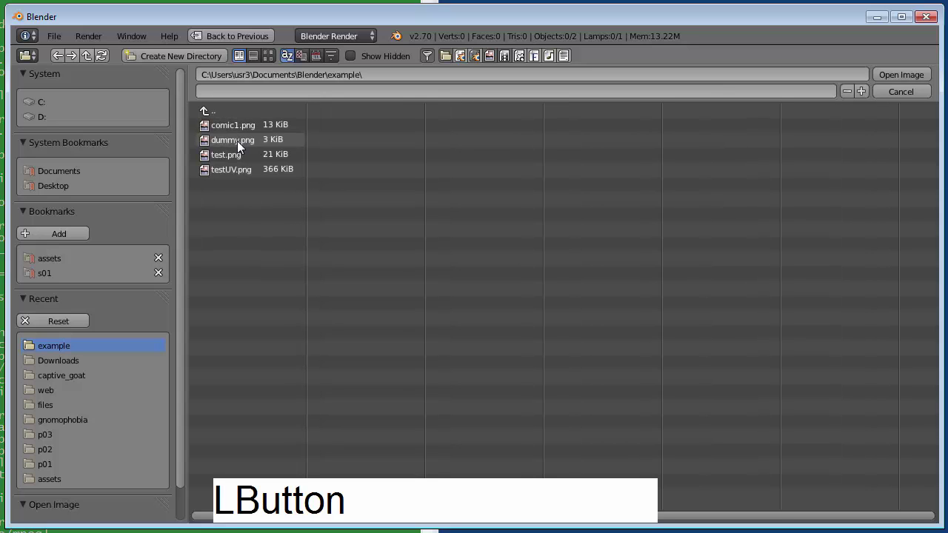
pyautogui.click(242, 140)
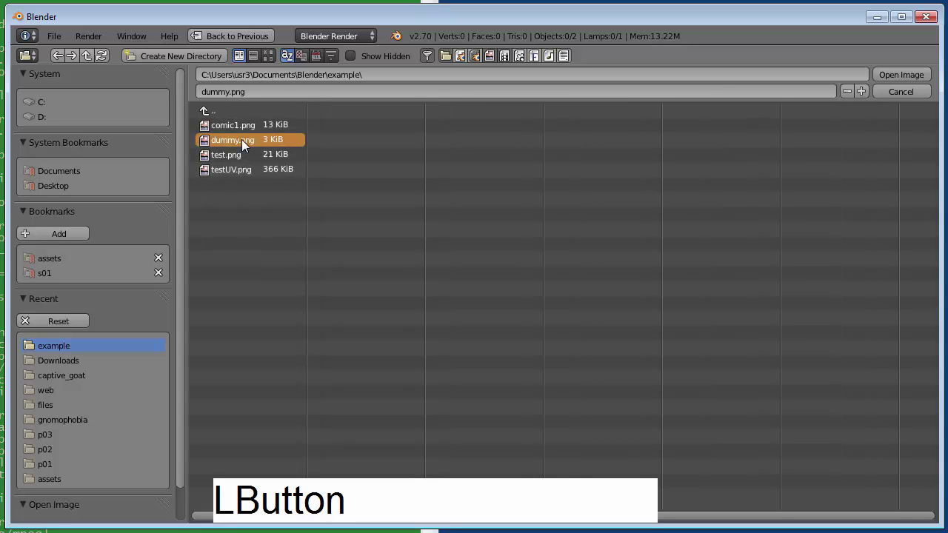
pyautogui.doubleClick(242, 140)
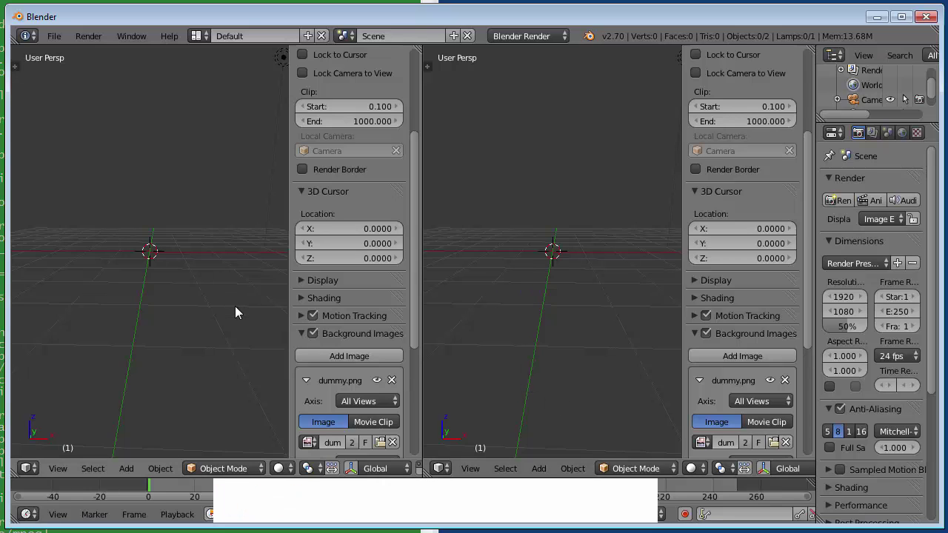
# Hide the properties regions, and set the first view to Front Ortho and the second to Right Ortho
pyautogui.press('n')
pyautogui.press('n')
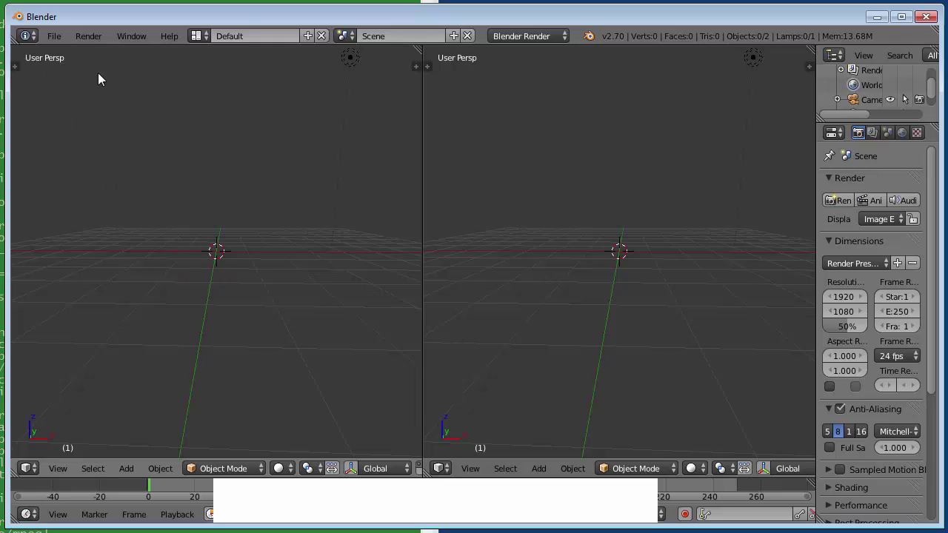
pyautogui.press('KP_1')
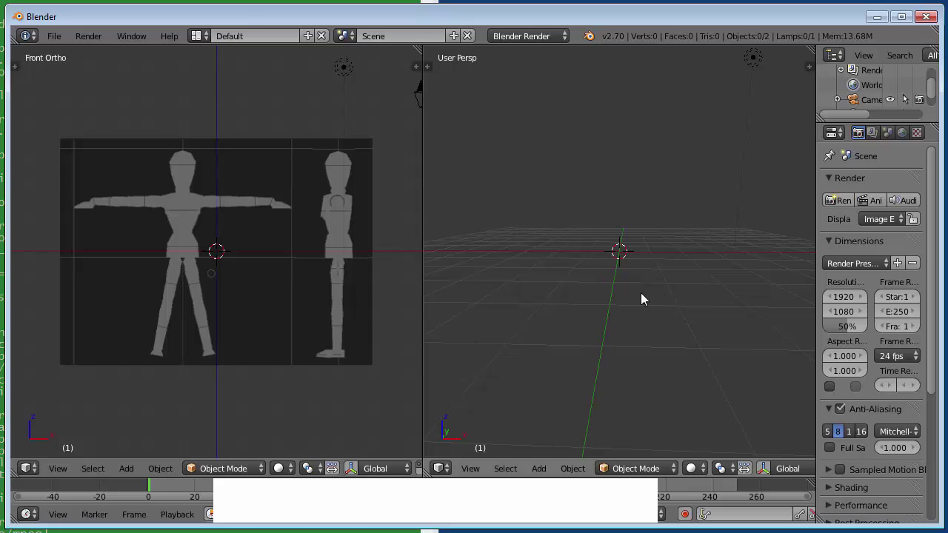
pyautogui.press('KP_3')
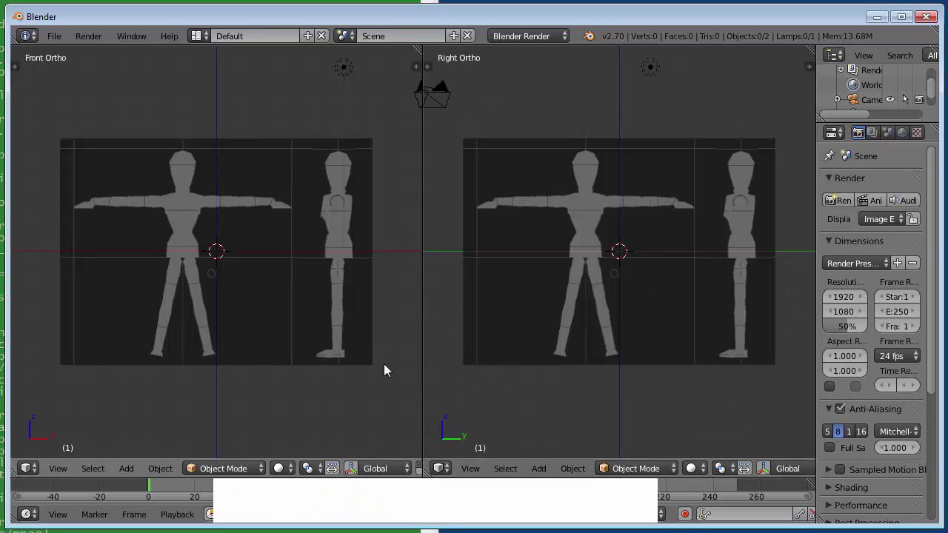
# Set the Front Ortho background image's X offset to 1.100 to centre the front-facing figure on the vertical axis
pyautogui.press('n')
pyautogui.click(413, 312)
pyautogui.moveTo(413, 312); pyautogui.dragTo(414, 424)
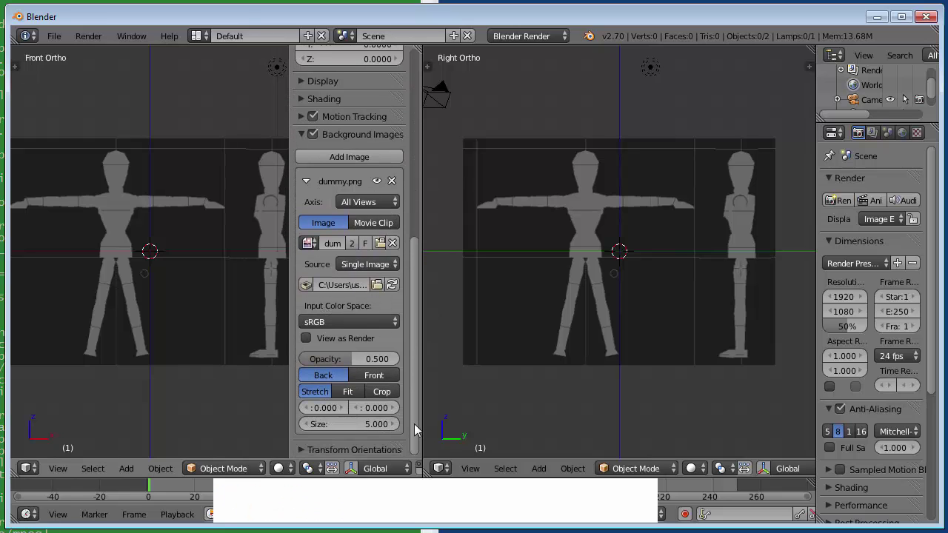
pyautogui.click(324, 408)
pyautogui.moveTo(323, 408)
pyautogui.mouseDown()
pyautogui.moveTo(336, 410)
pyautogui.moveTo(324, 411)
pyautogui.mouseUp()
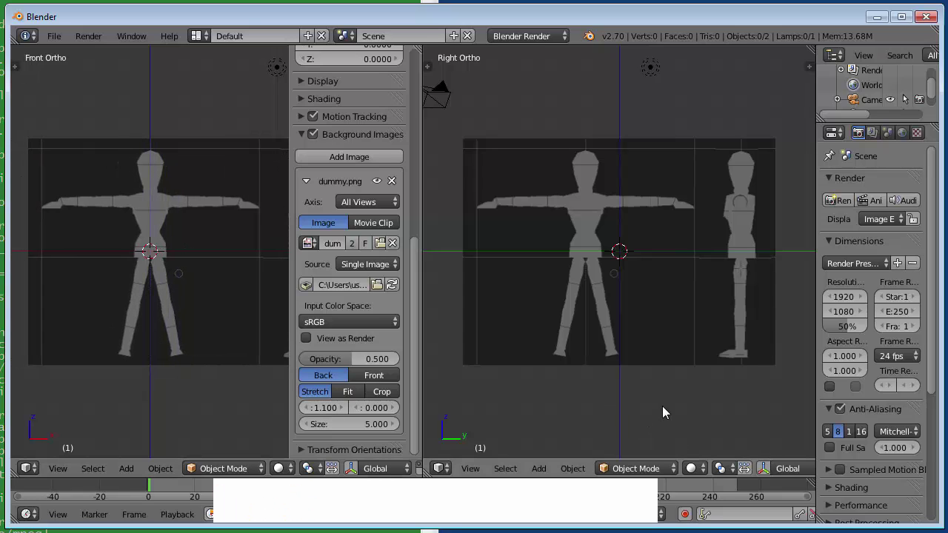
# Set the Right Ortho background image's X offset to -3.900 to centre the side-facing figure on the vertical axis
pyautogui.click(707, 412)
pyautogui.press('n')
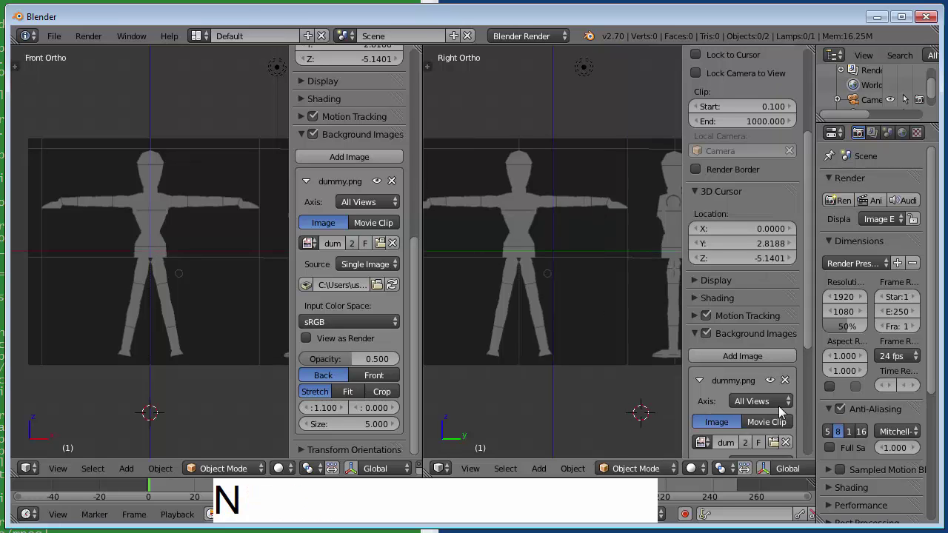
pyautogui.moveTo(807, 347); pyautogui.dragTo(821, 463)
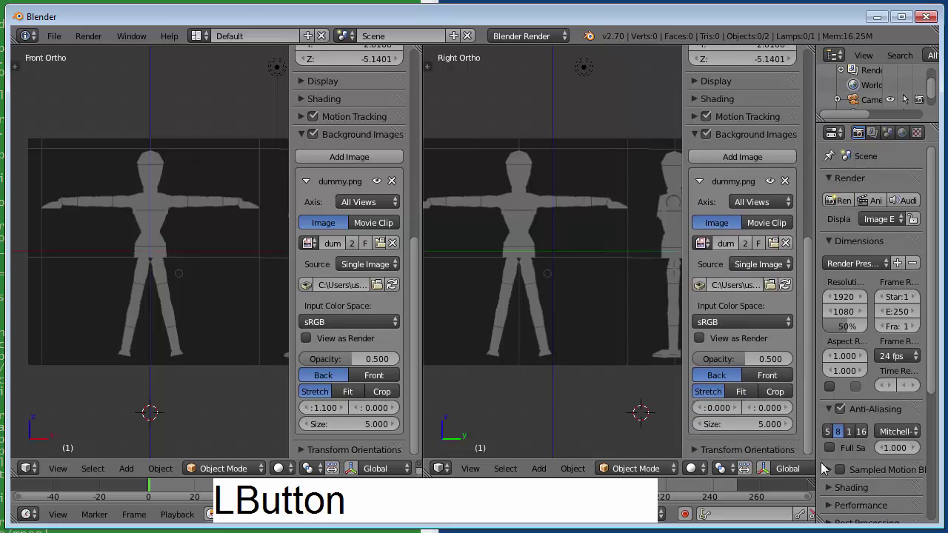
pyautogui.moveTo(719, 409); pyautogui.dragTo(685, 420)
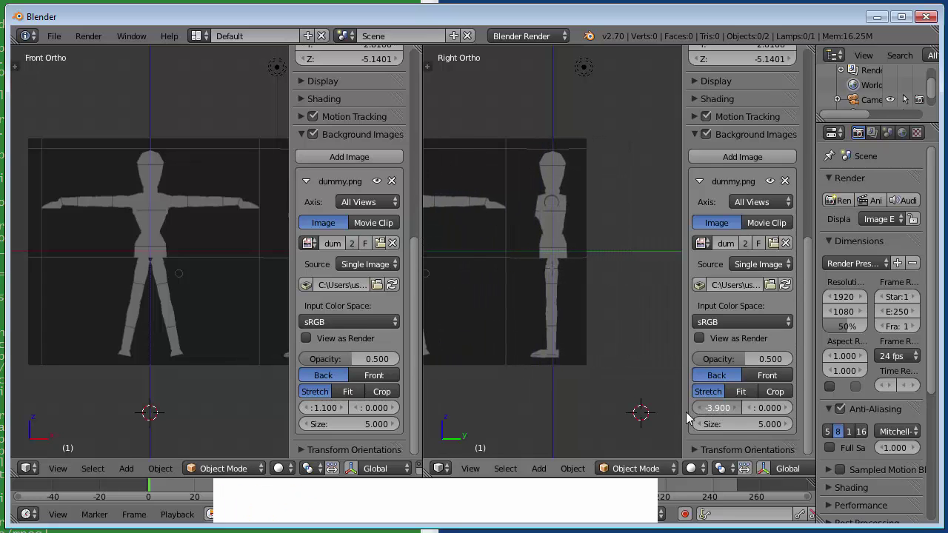
# Hide the properties regions in both views and widen the Front Ortho view
pyautogui.press('n')
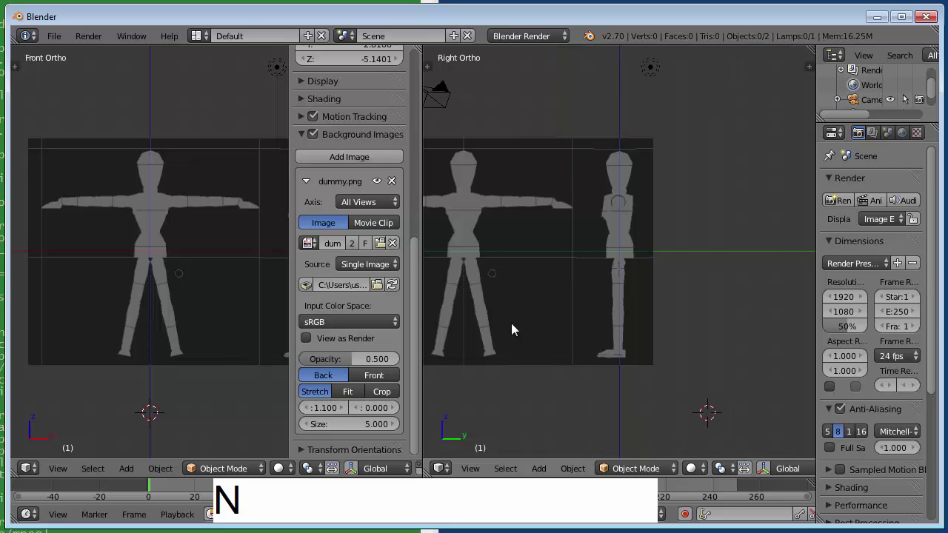
pyautogui.press('n')
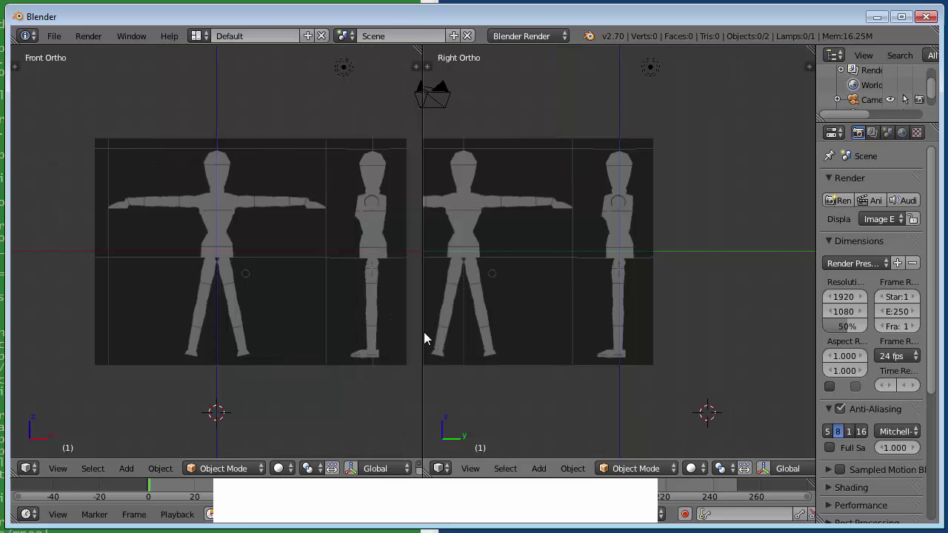
pyautogui.moveTo(422, 332); pyautogui.dragTo(655, 339)
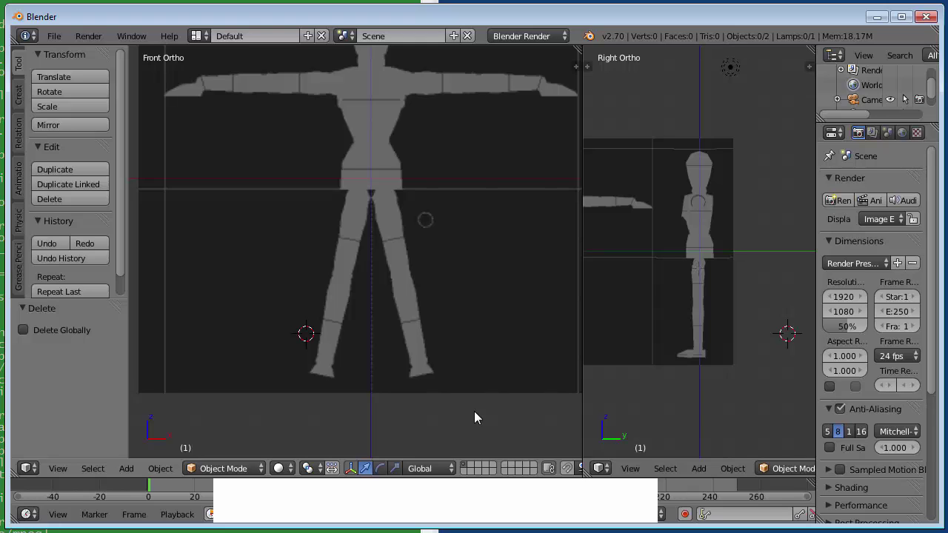
pyautogui.rightClick(403, 424)
pyautogui.press('shift')
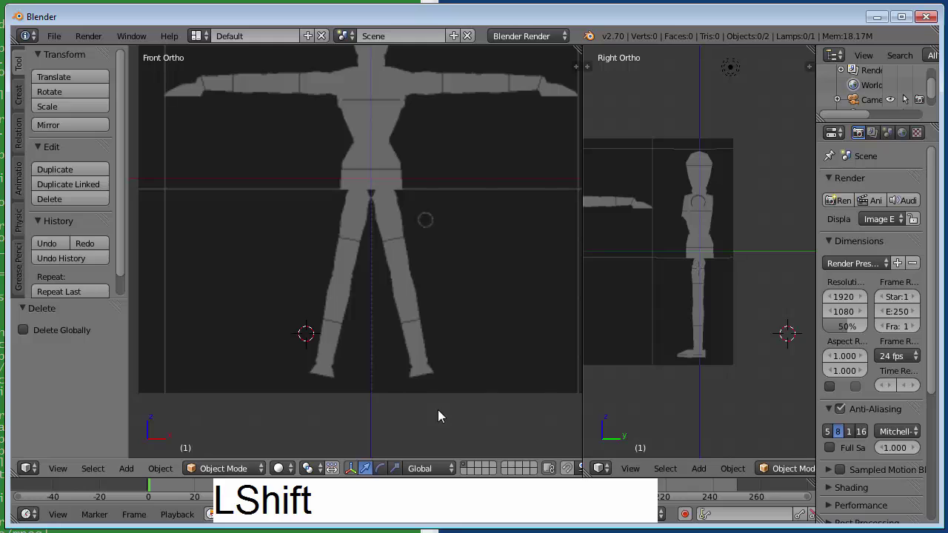
pyautogui.hotkey('shift', 'a')
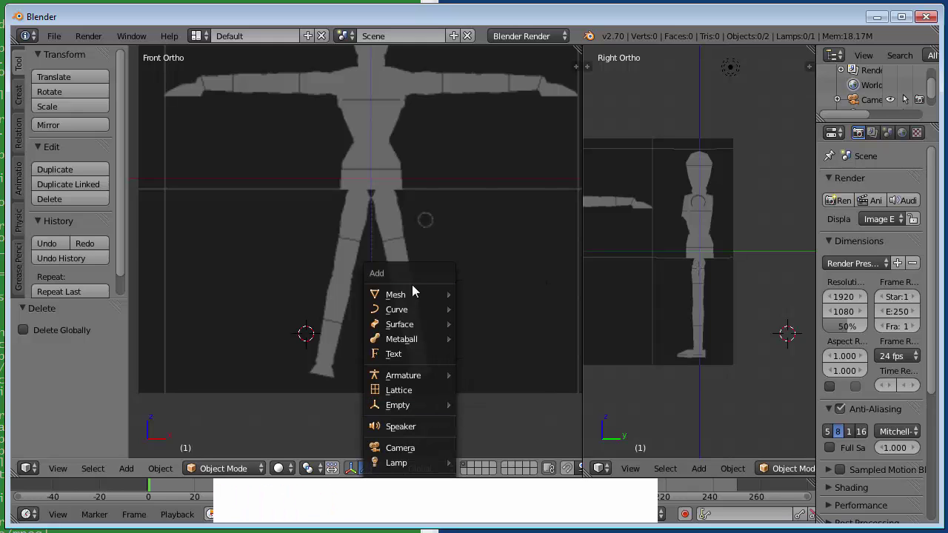
pyautogui.click(337, 412)
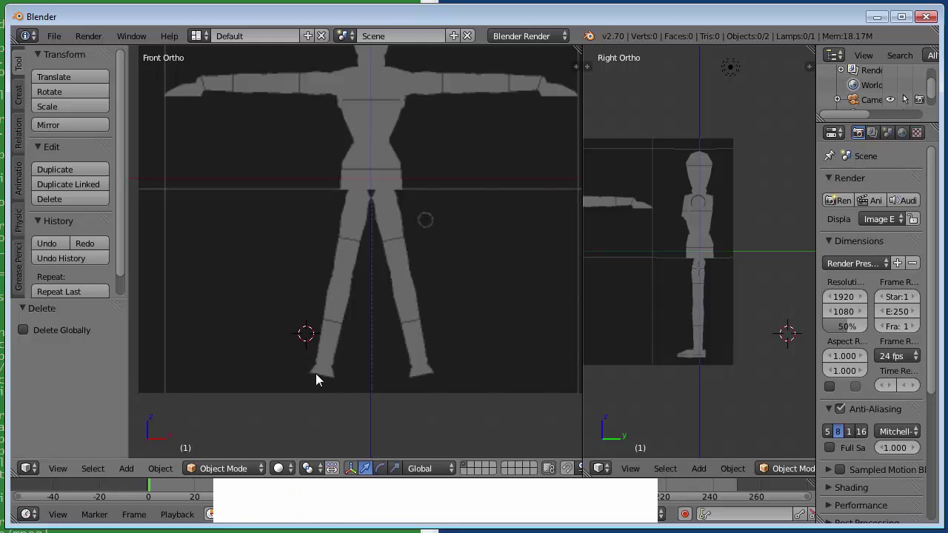
# Reset the 3D cursor to the scene origin and centre the reference image in the Front Ortho view
pyautogui.hotkey('shift', 'c')
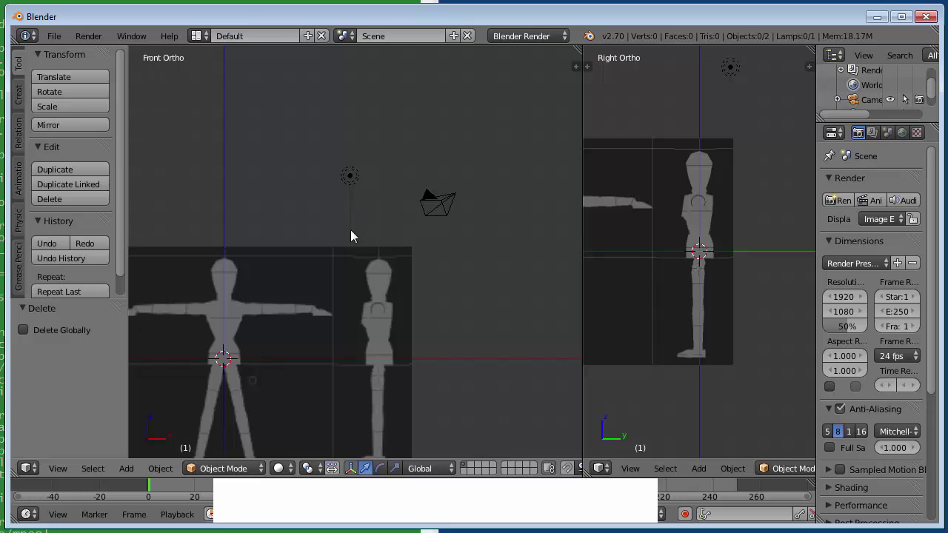
pyautogui.press('ctrl')
pyautogui.keyDown('shift'); pyautogui.moveTo(300, 215); pyautogui.dragTo(399, 102, button='middle'); pyautogui.keyUp('shift')
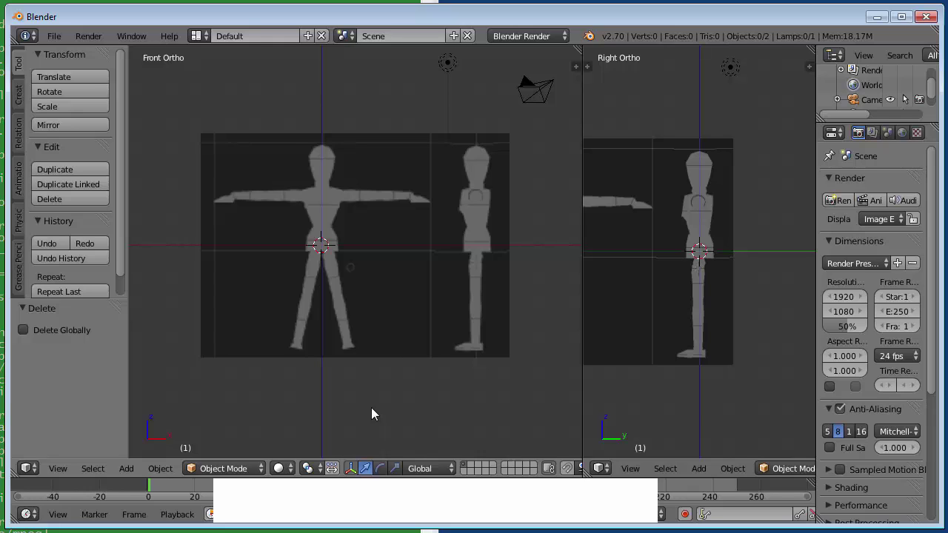
# Add a cylinder mesh at the 3D cursor with 8 vertices and the cap fill type set to Nothing
pyautogui.hotkey('shift', 'a')
pyautogui.moveTo(360, 295)
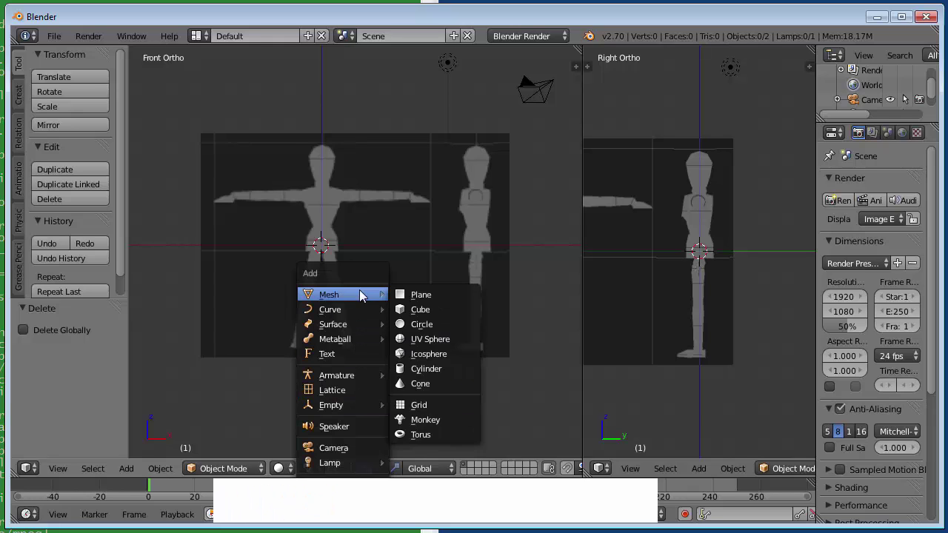
pyautogui.click(424, 370)
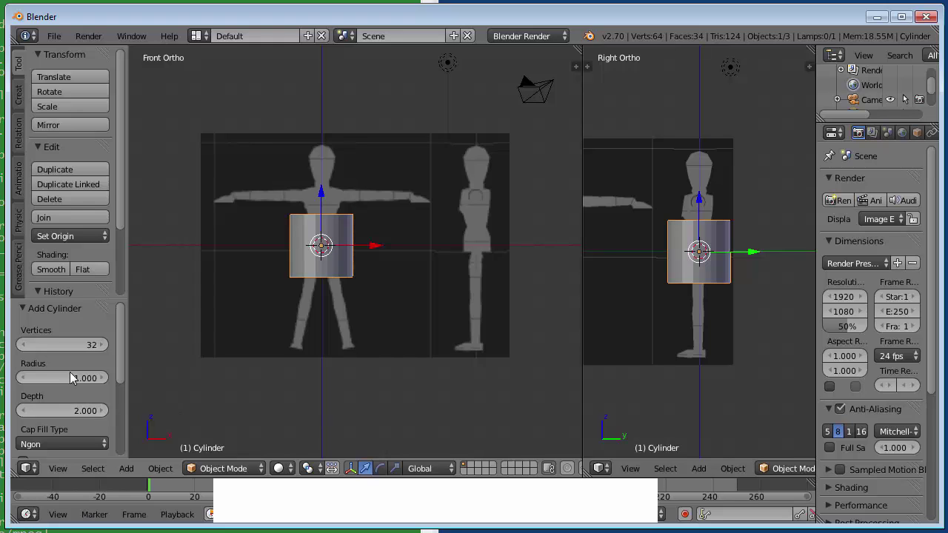
pyautogui.click(86, 345)
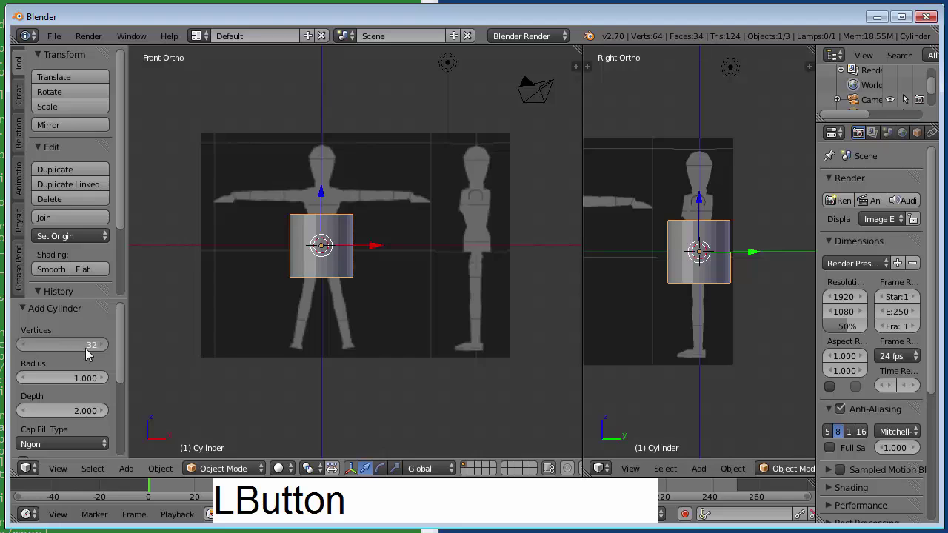
pyautogui.write('8')
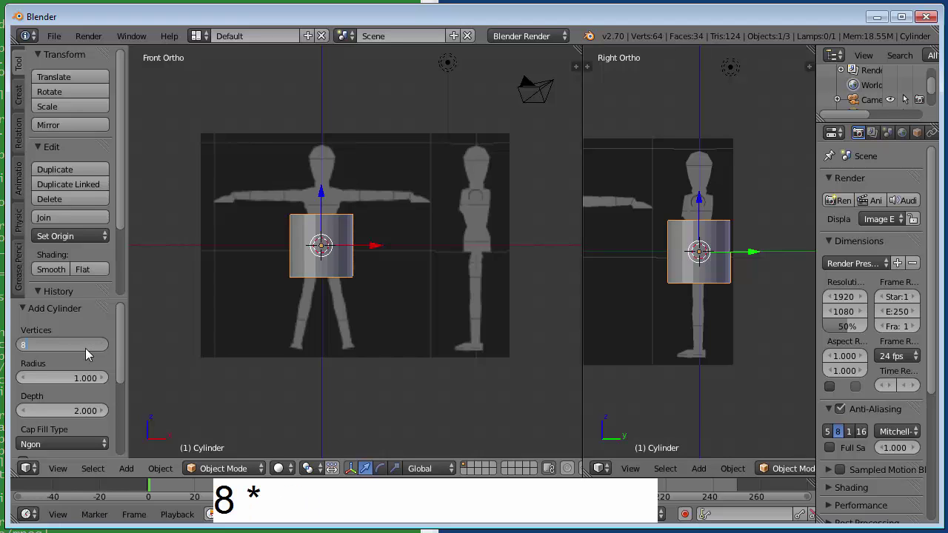
pyautogui.press('KP_Enter')
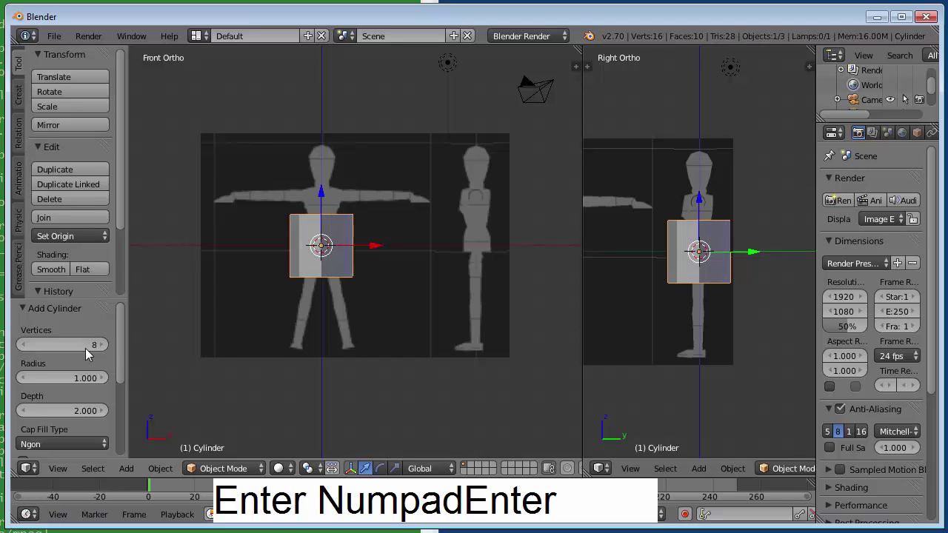
pyautogui.click(61, 446)
pyautogui.click(67, 425)
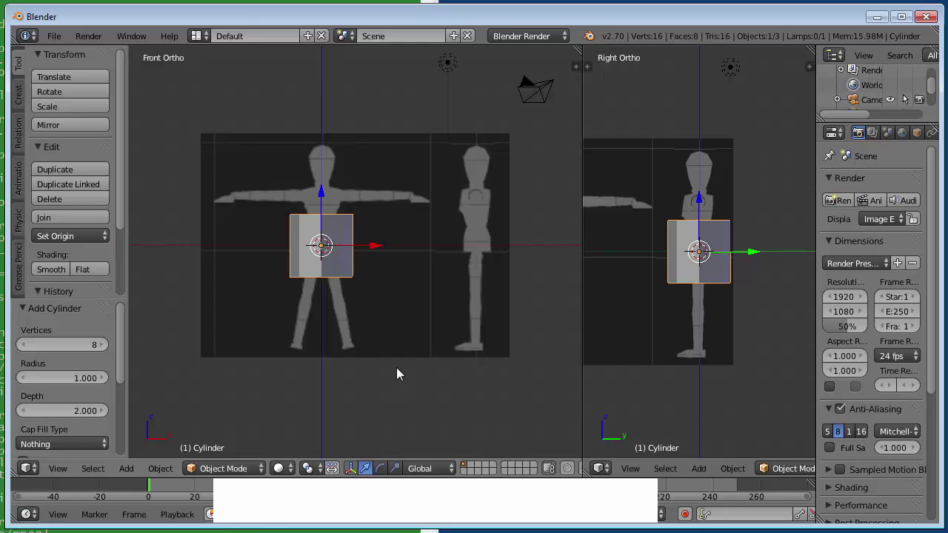
# In Edit Mode, move the whole cylinder down onto the figure's left lower leg and scale it to about 0.263
pyautogui.press('Tab')
pyautogui.scroll(5, 397, 368)
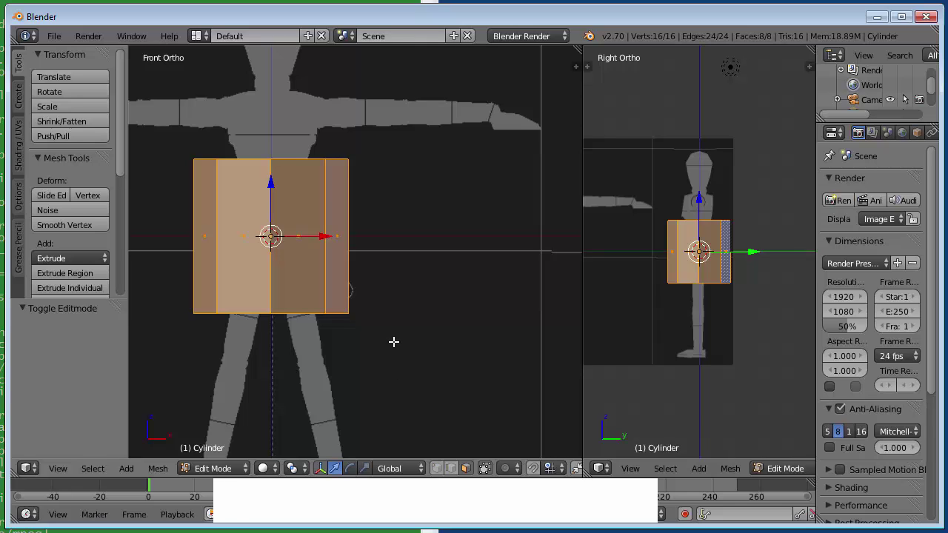
pyautogui.press('g')
pyautogui.click(450, 99)
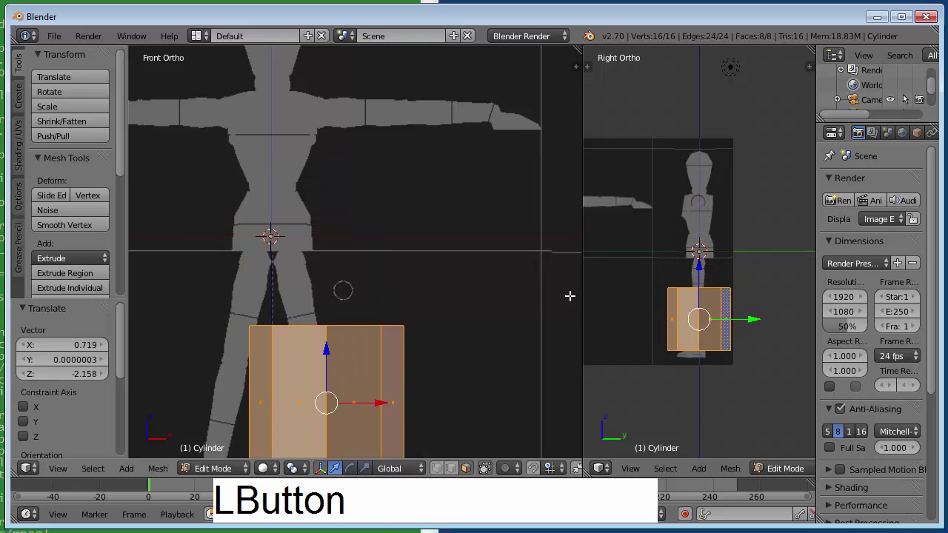
pyautogui.press('s')
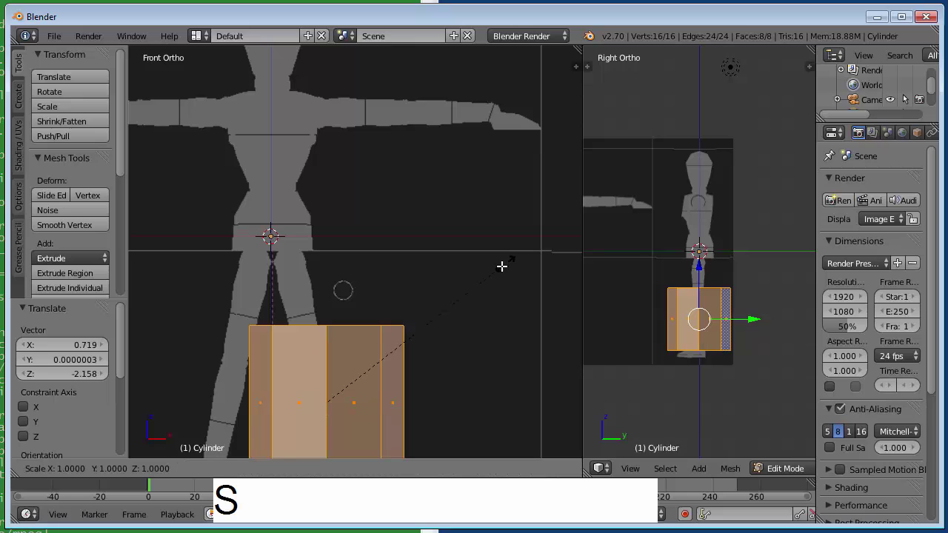
pyautogui.click(373, 363)
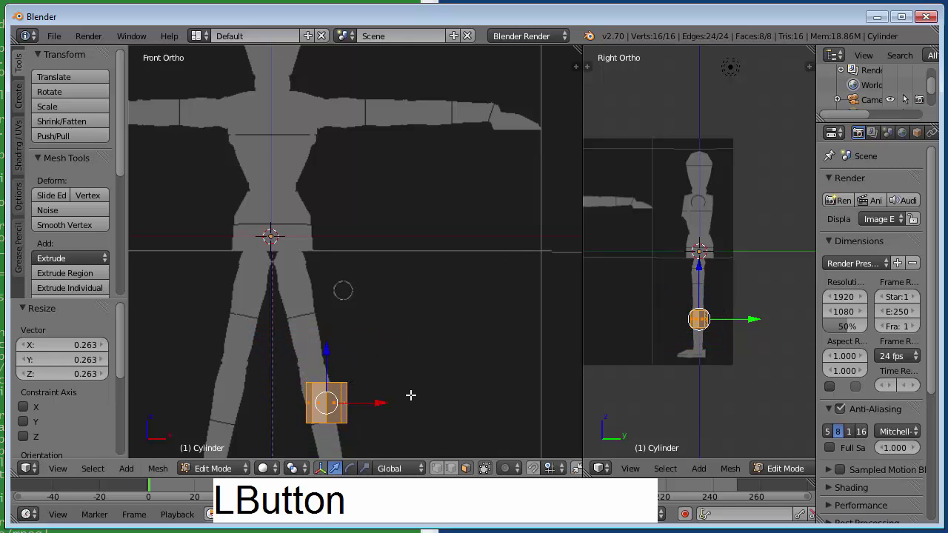
# Rotate the cylinder about -16.6° to follow the leg, shift it over the knee-to-shin area, and scale it to about 0.715
pyautogui.press('r')
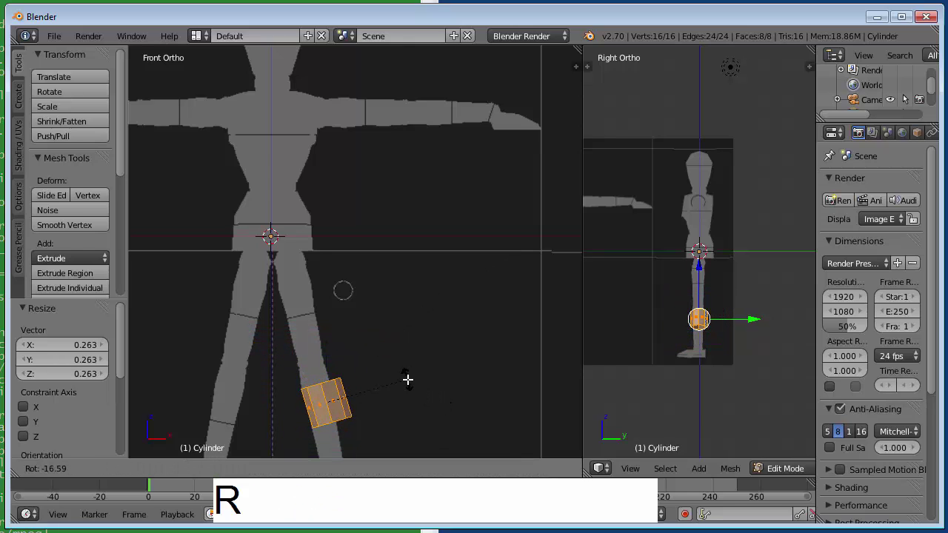
pyautogui.click(407, 379)
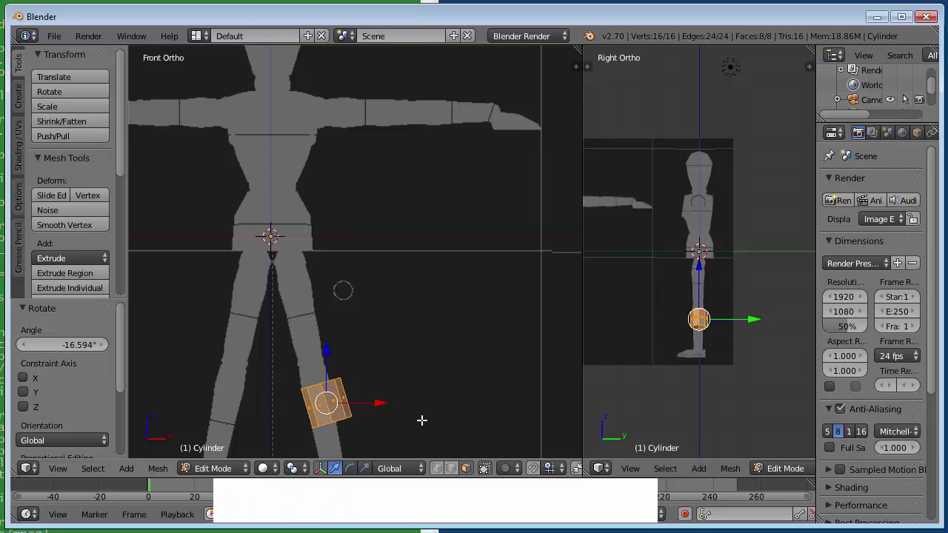
pyautogui.press('g')
pyautogui.click(412, 423)
pyautogui.press('s')
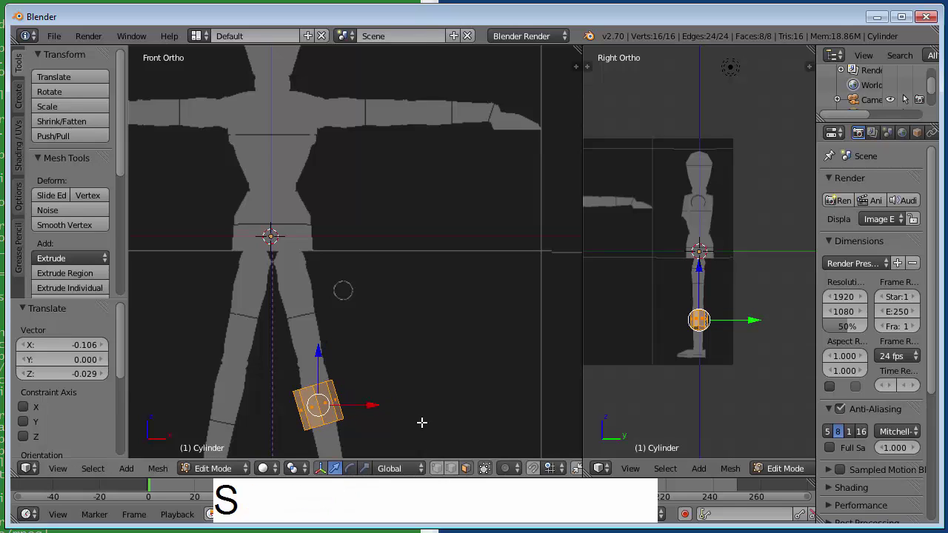
pyautogui.click(390, 422)
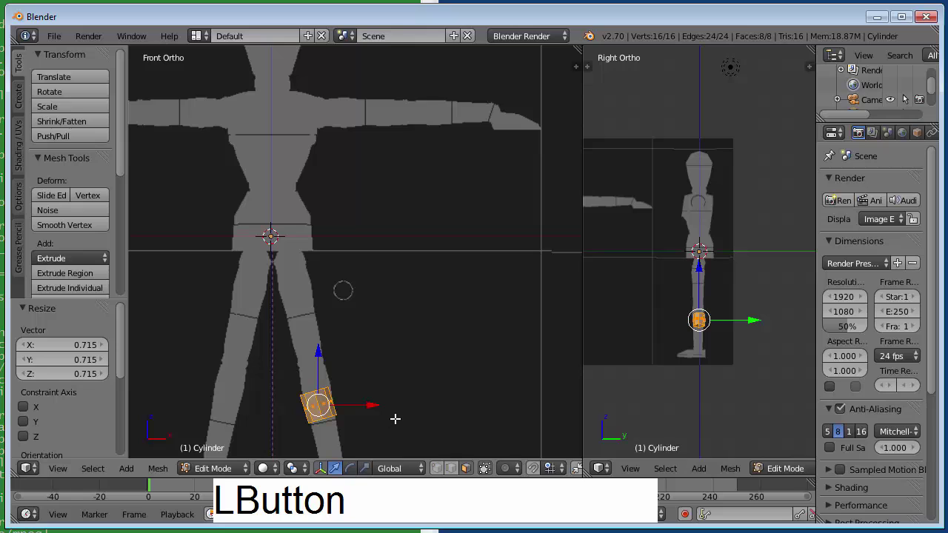
# Fine-tune the cylinder's tilt by about 6.3° and -1.85°, nudge it about 0.019 along X, and undo a larger trial X move
pyautogui.press('r')
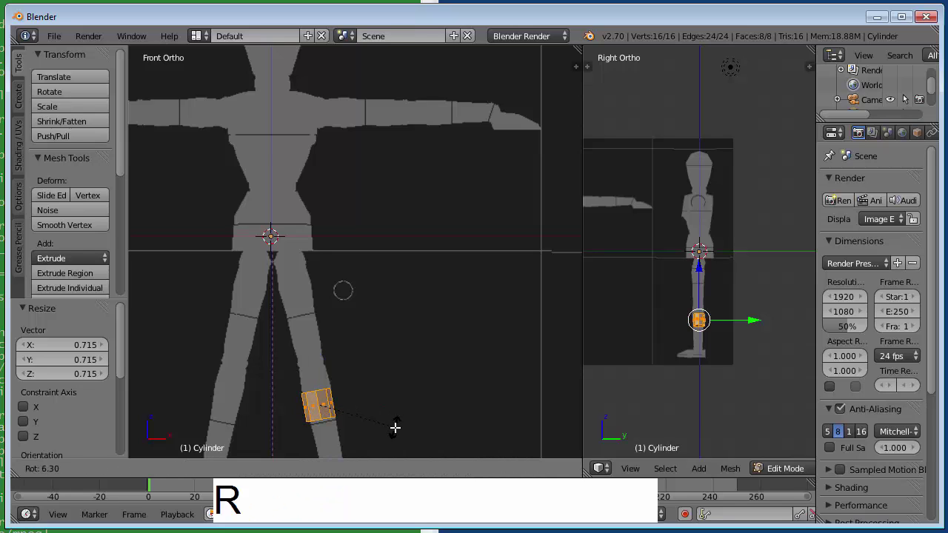
pyautogui.click(395, 428)
pyautogui.moveTo(375, 404); pyautogui.dragTo(377, 405)
pyautogui.press('r')
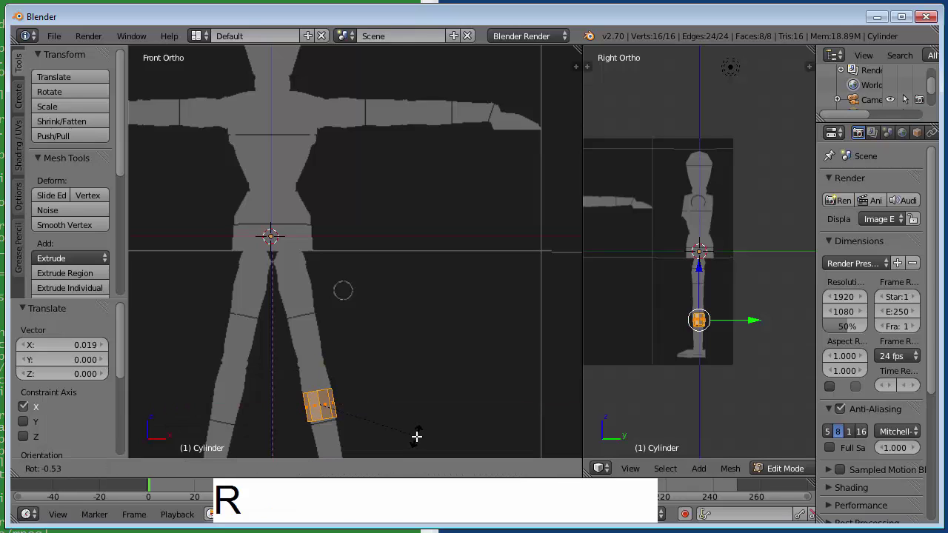
pyautogui.click(417, 436)
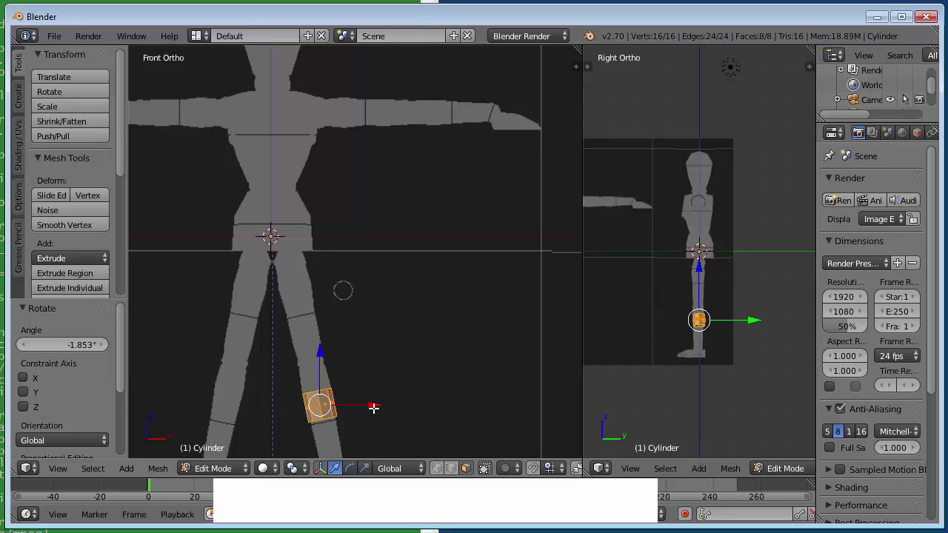
pyautogui.moveTo(373, 407); pyautogui.dragTo(438, 435)
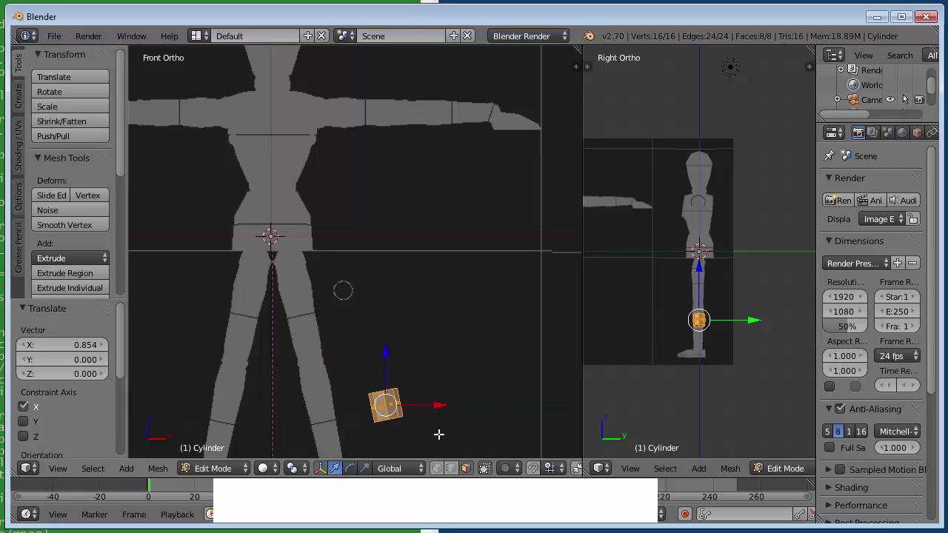
pyautogui.hotkey('ctrl', 'z')
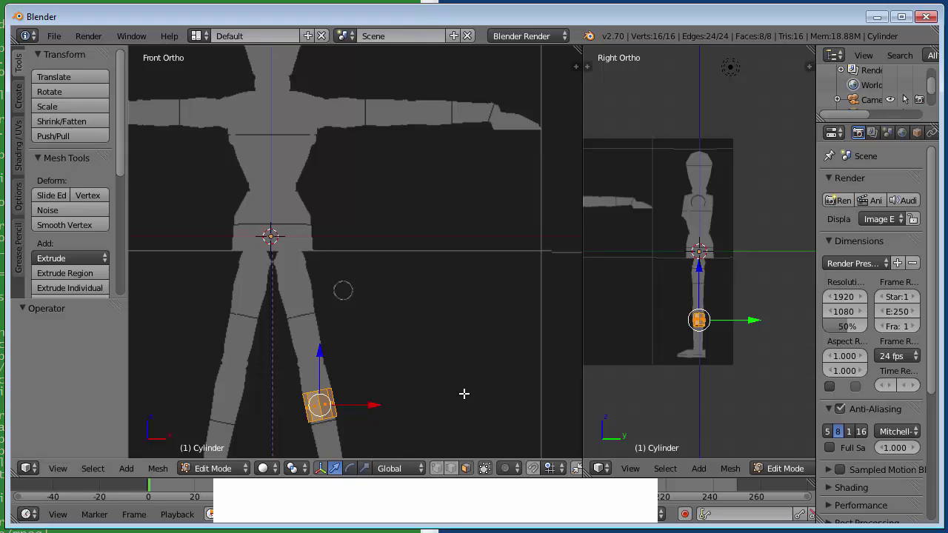
# Deselect the whole mesh, display it in wireframe in the front view, and switch to edge select mode
pyautogui.press('a')
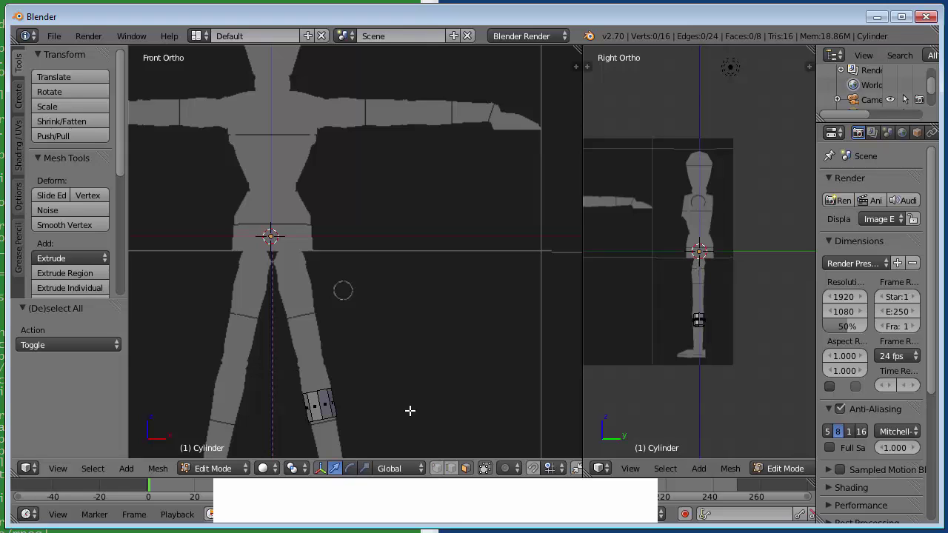
pyautogui.press('z')
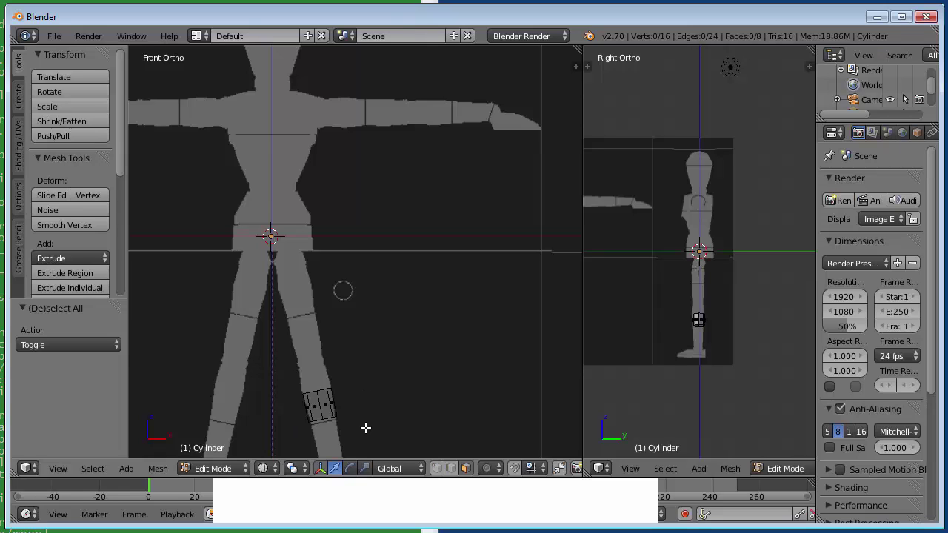
pyautogui.hotkey('ctrl', 'Tab')
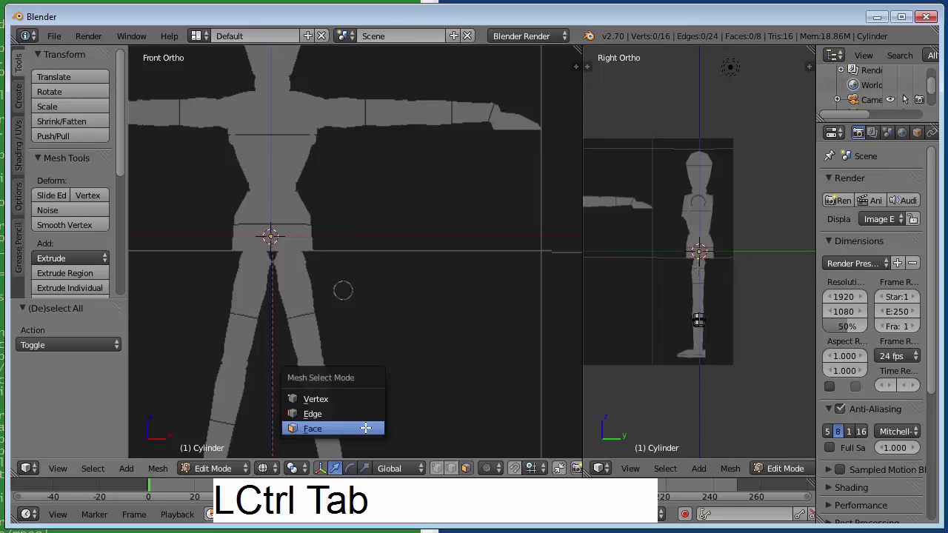
pyautogui.press('e')
# Box-select the cylinder's bottom edge loop and scale it to about 0.907 to match the leg's width
pyautogui.scroll(1, 366, 430)
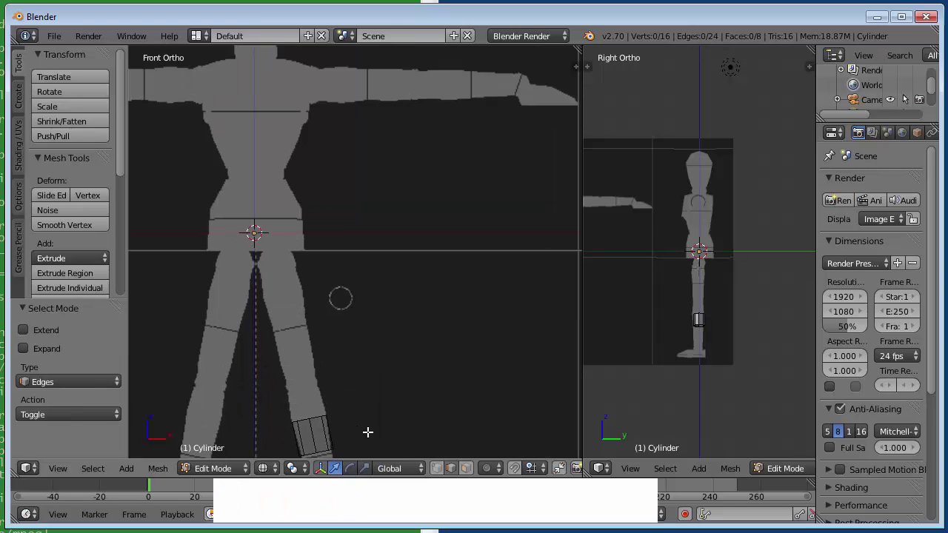
pyautogui.keyDown('shift'); pyautogui.moveTo(368, 432); pyautogui.dragTo(435, 422, button='middle'); pyautogui.keyUp('shift')
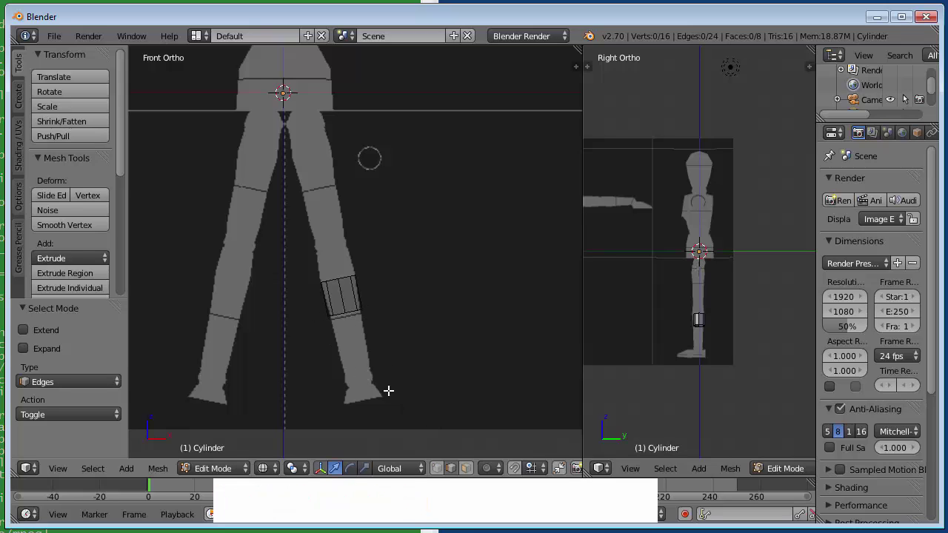
pyautogui.press('b')
pyautogui.moveTo(321, 301); pyautogui.dragTo(378, 333)
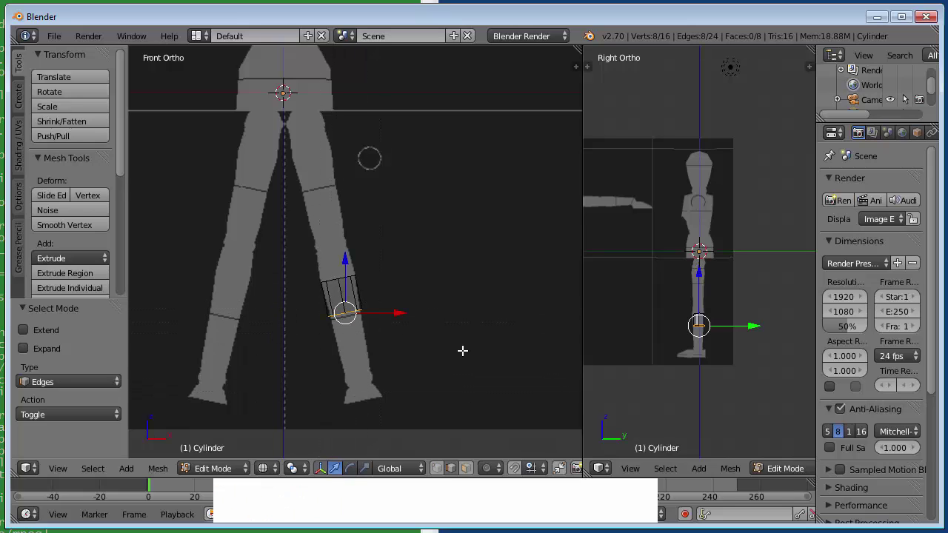
pyautogui.press('s')
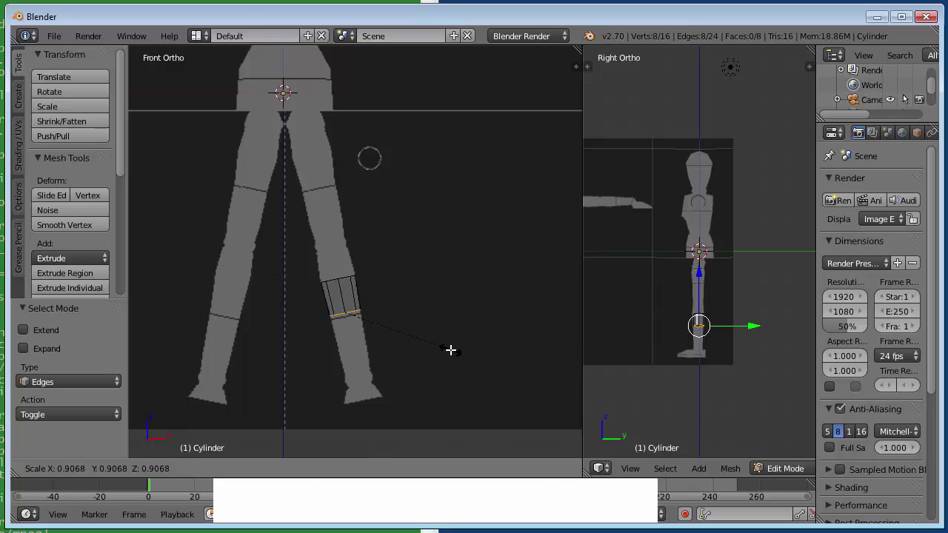
pyautogui.click(449, 348)
# Extrude the bottom loop down the shin by about 0.631 in Z and scale it to about 0.888 at the ankle
pyautogui.press('e')
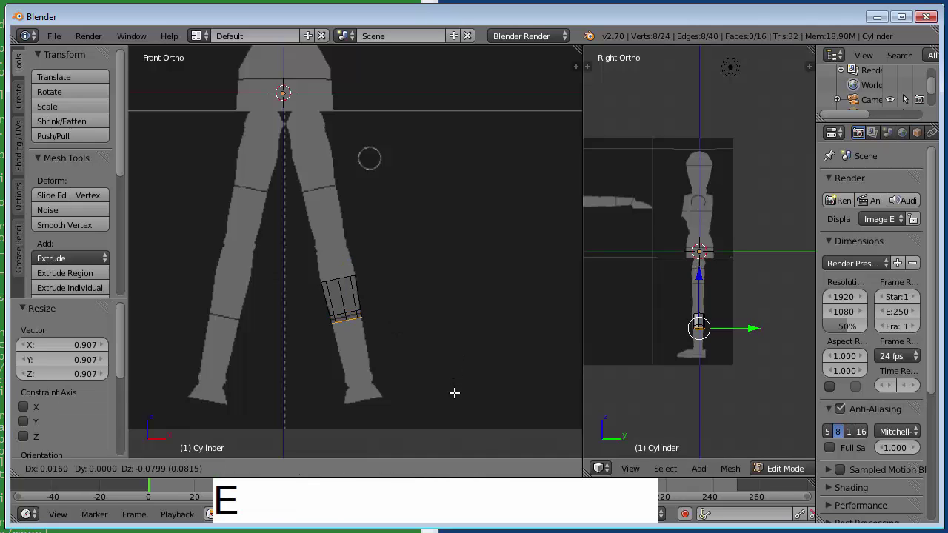
pyautogui.click(463, 437)
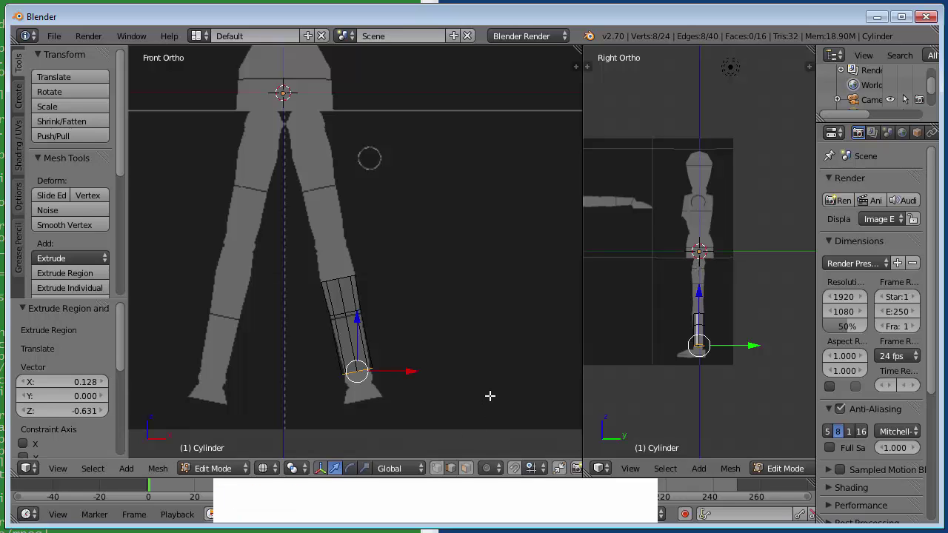
pyautogui.press('s')
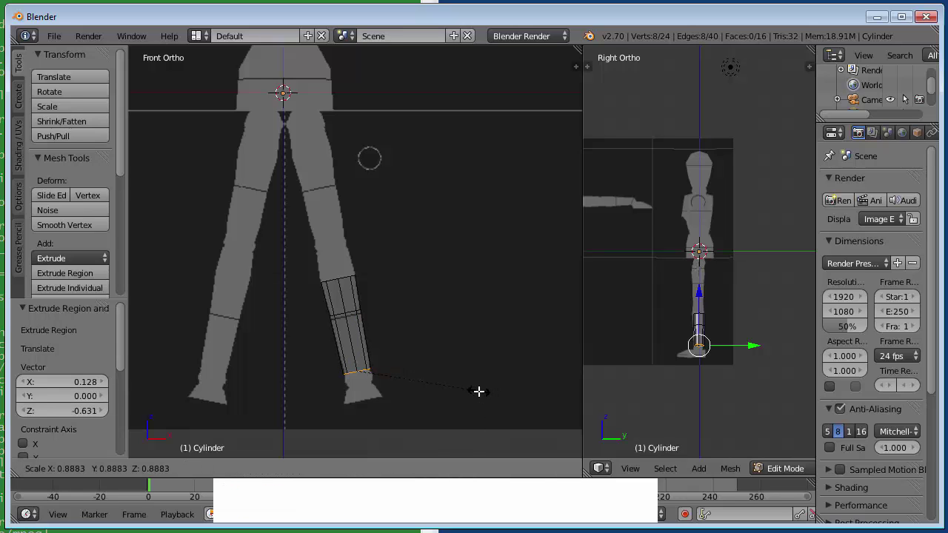
pyautogui.click(479, 391)
# Extrude the ankle loop twice towards the sole, about 0.144 and about 0.152 downwards, following the leg's slant
pyautogui.press('e')
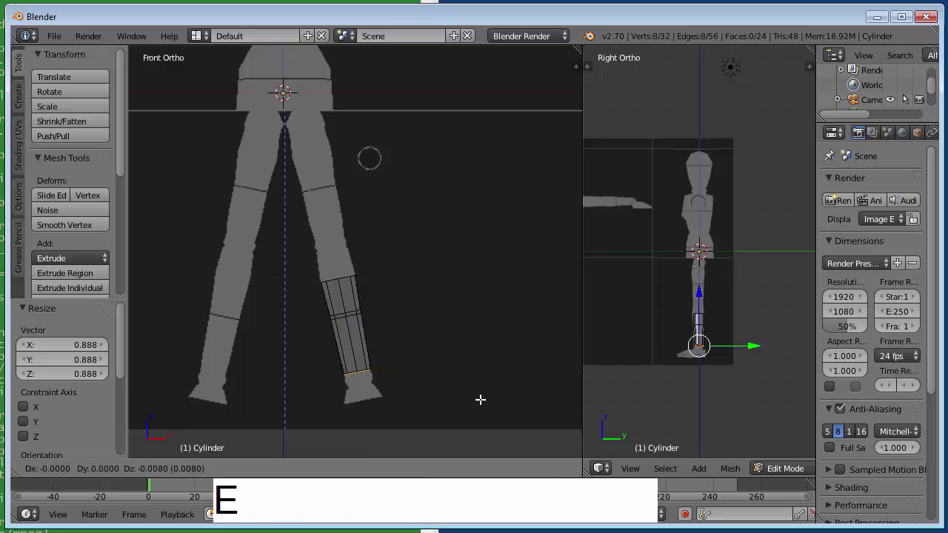
pyautogui.click(482, 405)
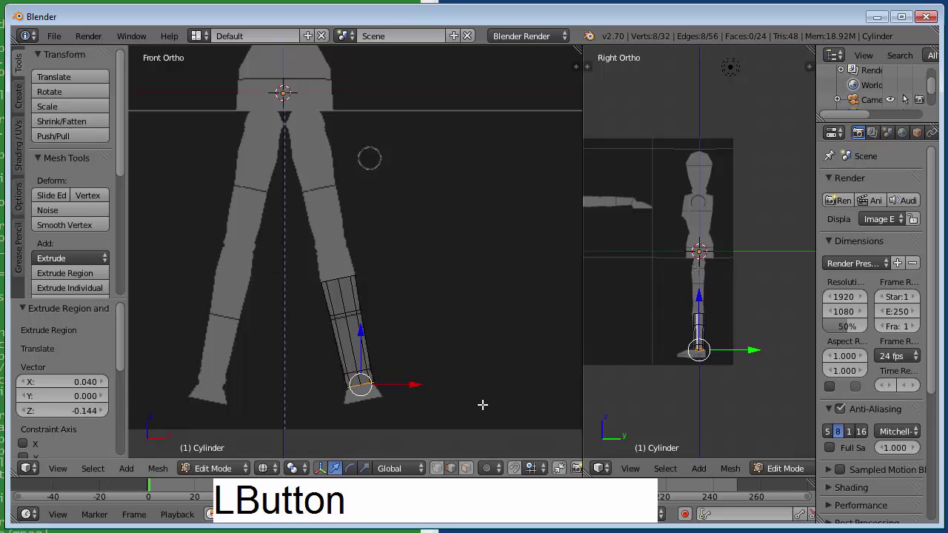
pyautogui.press('e')
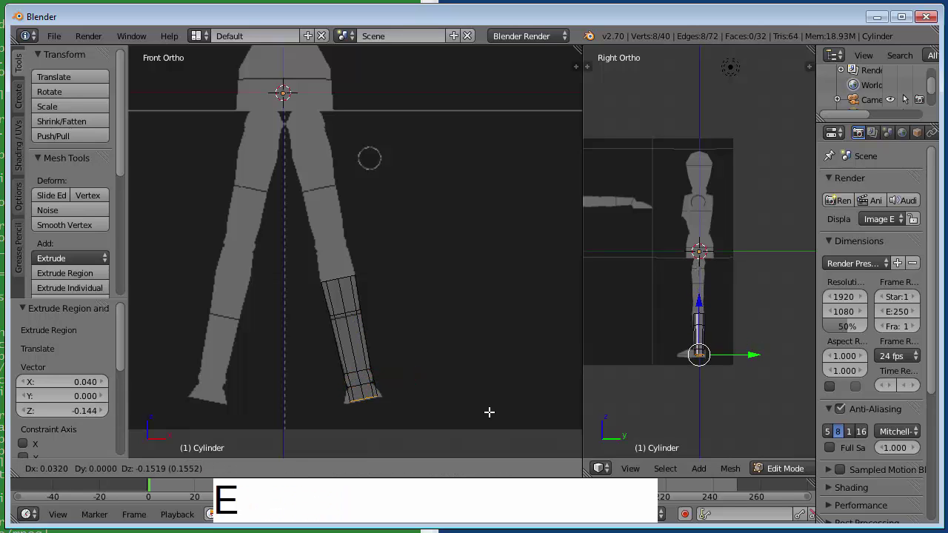
pyautogui.click(489, 411)
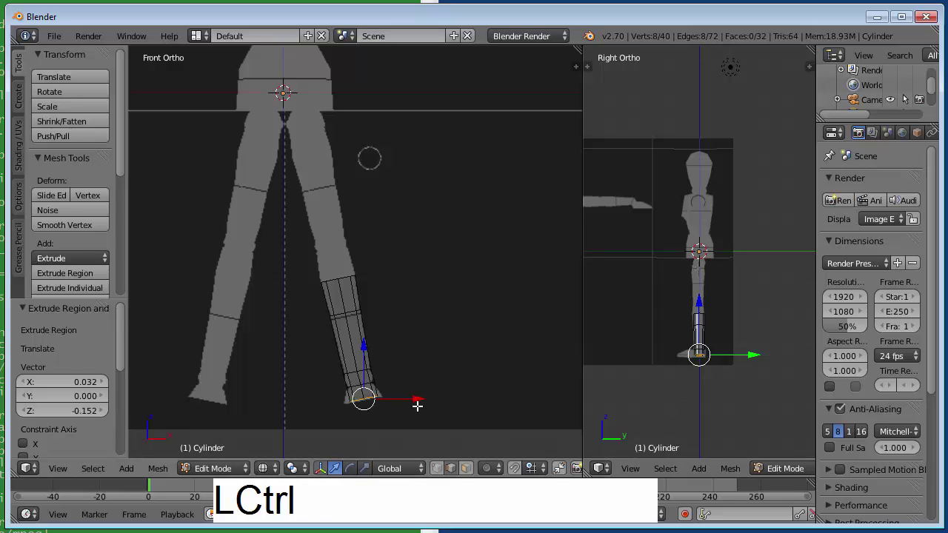
# Switch to face select mode with solid shading and select the four front faces of the two ankle rings
pyautogui.hotkey('ctrl', 'Tab')
pyautogui.press('f')
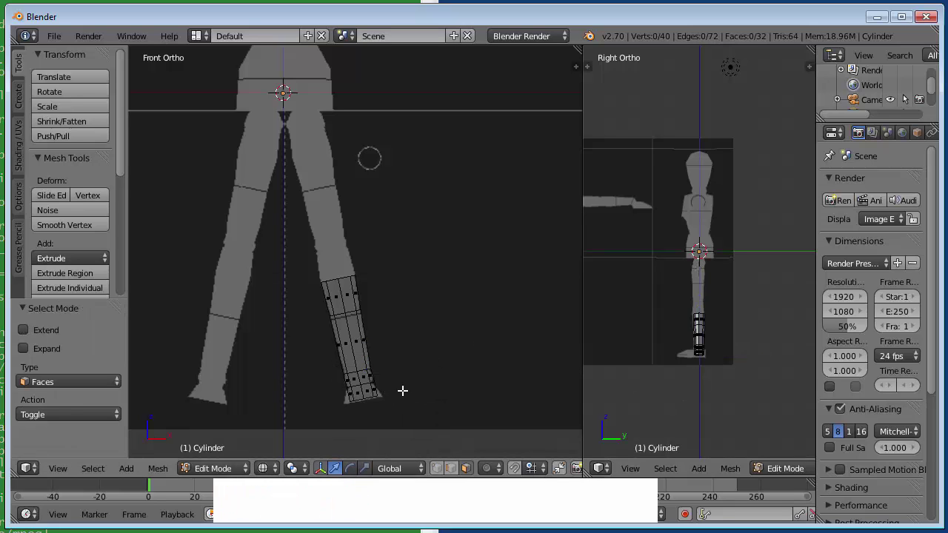
pyautogui.press('z')
pyautogui.rightClick(354, 377)
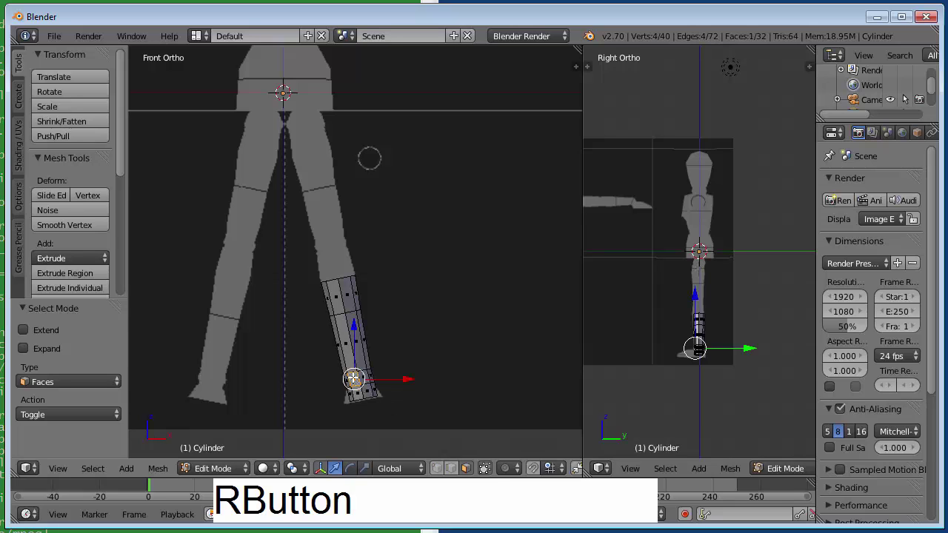
pyautogui.keyDown('shift'); pyautogui.rightClick(357, 383); pyautogui.keyUp('shift')
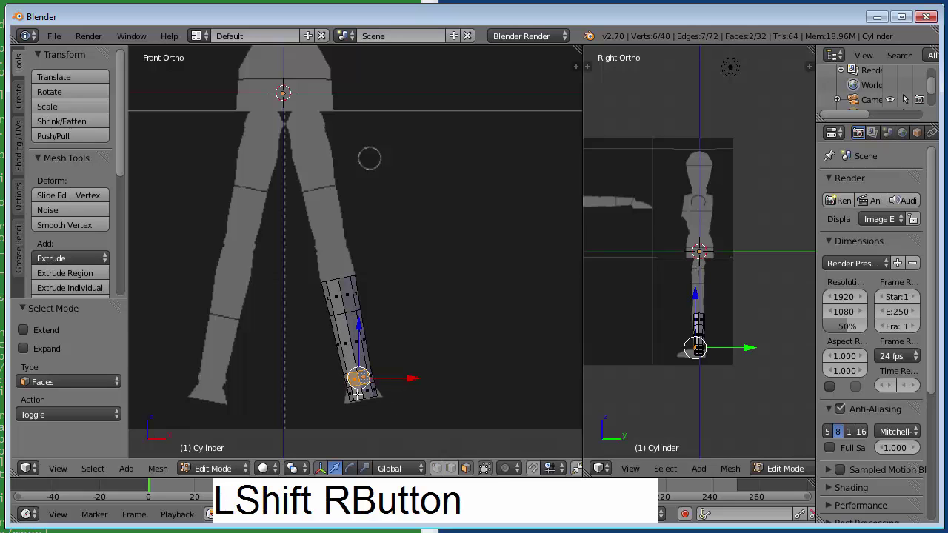
pyautogui.keyDown('shift'); pyautogui.rightClick(360, 393); pyautogui.keyUp('shift')
pyautogui.keyDown('shift'); pyautogui.rightClick(361, 395); pyautogui.keyUp('shift')
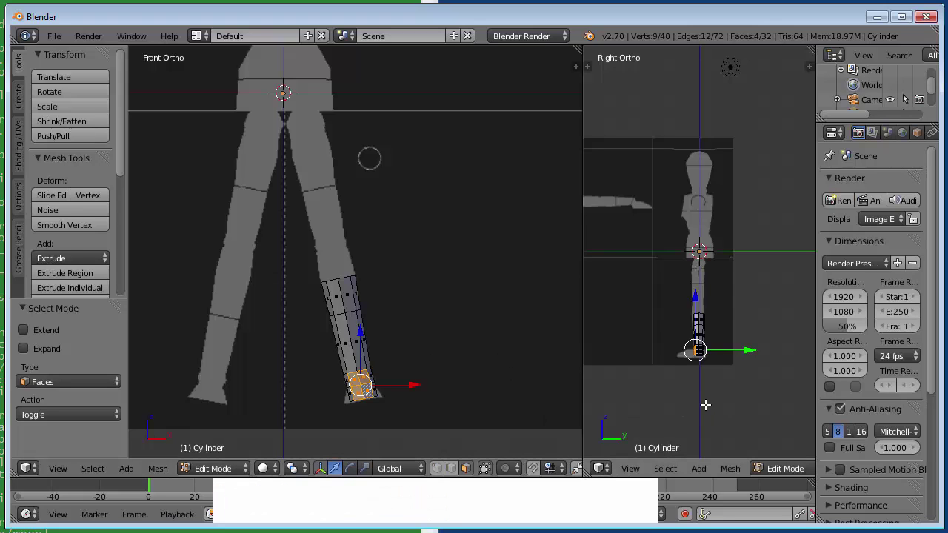
# Extrude the selected ankle faces forward by about 0.521 along negative Y in the side view to form the foot
pyautogui.scroll(3, 702, 404)
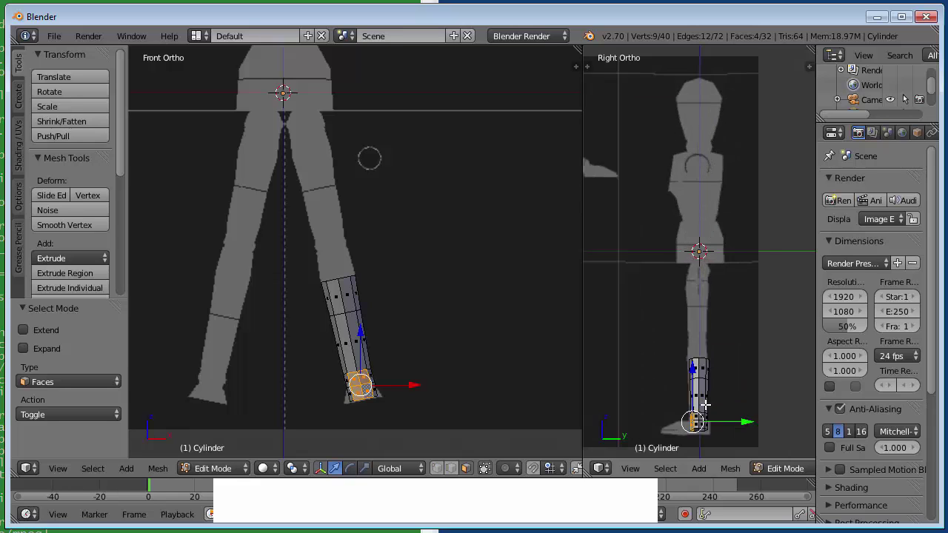
pyautogui.keyDown('shift'); pyautogui.moveTo(754, 412); pyautogui.dragTo(768, 331, button='middle'); pyautogui.keyUp('shift')
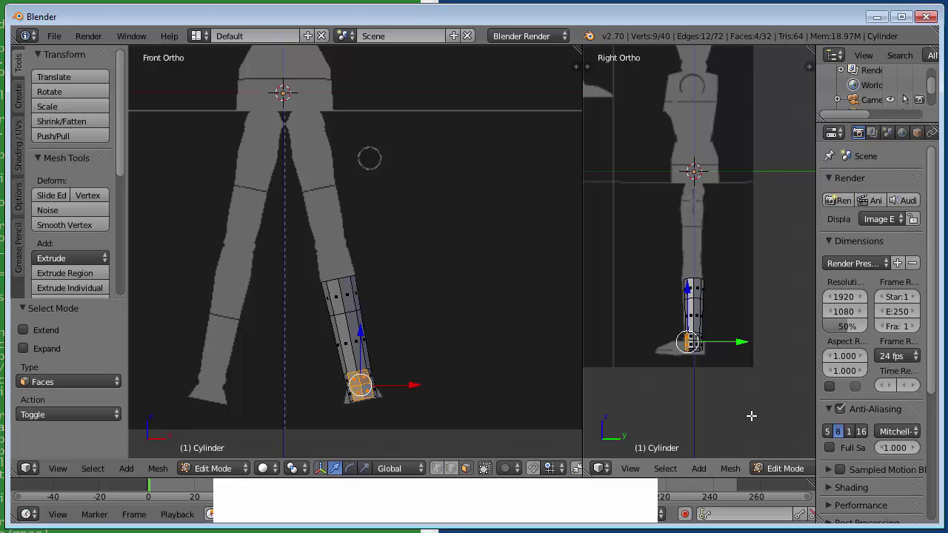
pyautogui.press('e')
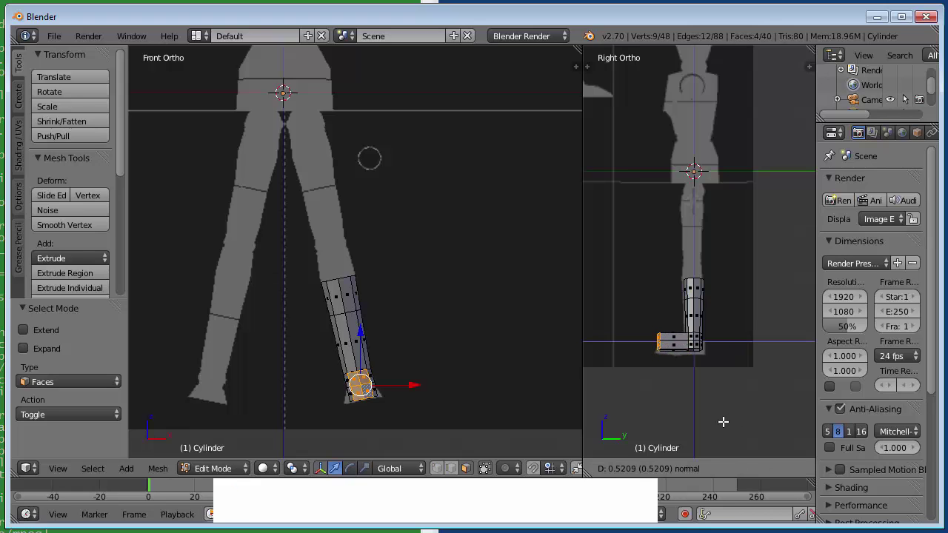
pyautogui.click(723, 422)
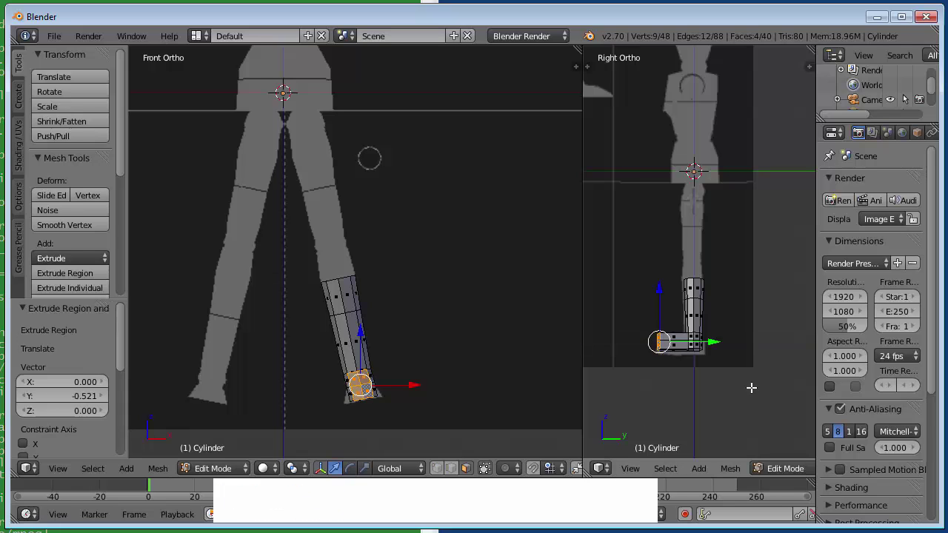
# Add two single loop cuts across the foot, one towards the toe and one nearer the ankle
pyautogui.press('a')
pyautogui.hotkey('ctrl', 'r')
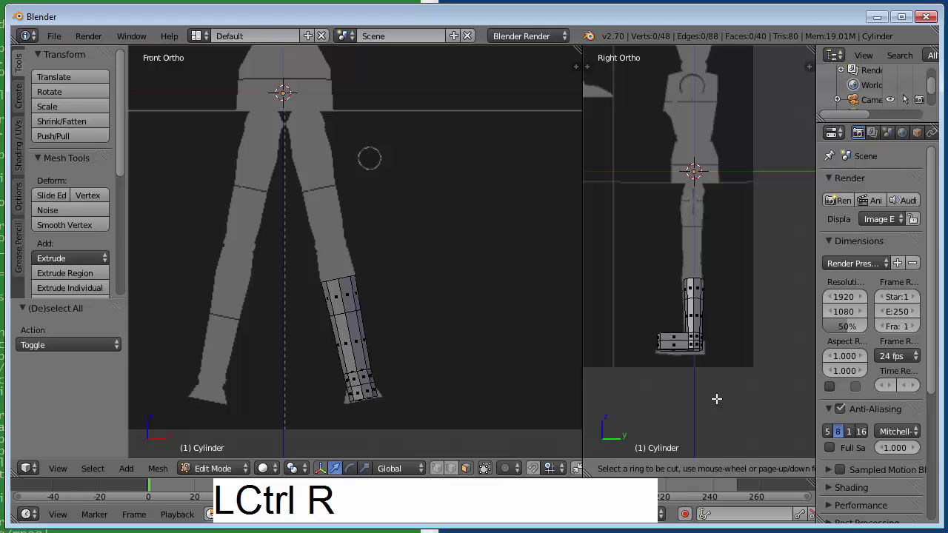
pyautogui.click(667, 346)
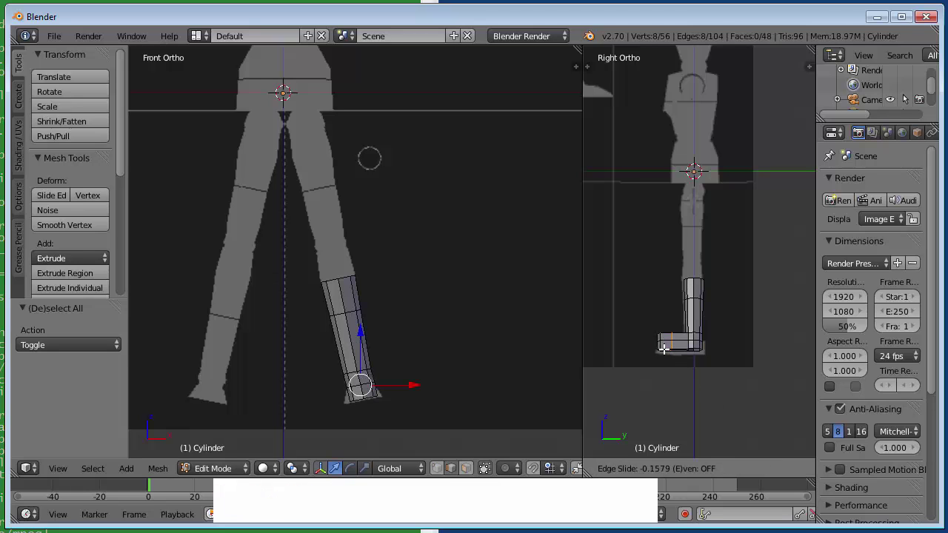
pyautogui.click(663, 348)
pyautogui.hotkey('ctrl', 'r')
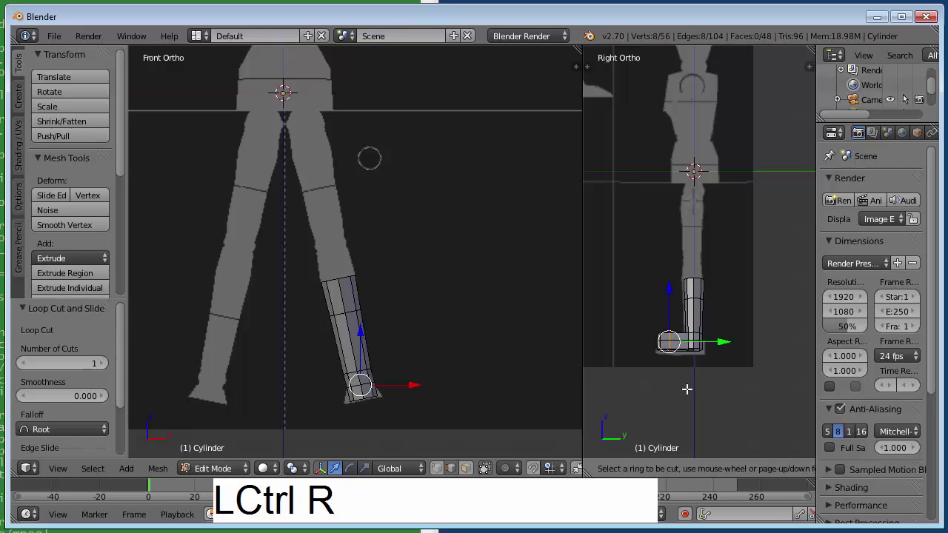
pyautogui.click(683, 349)
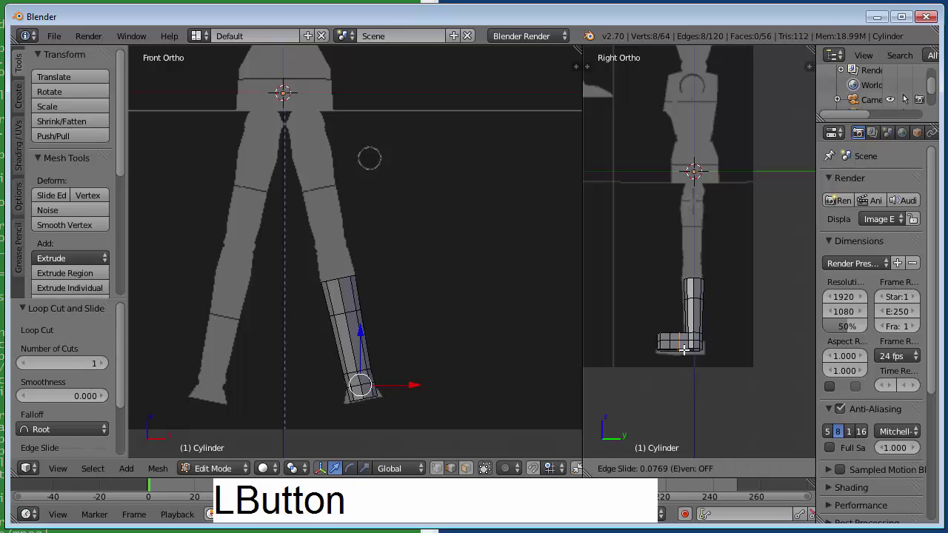
pyautogui.click(683, 349)
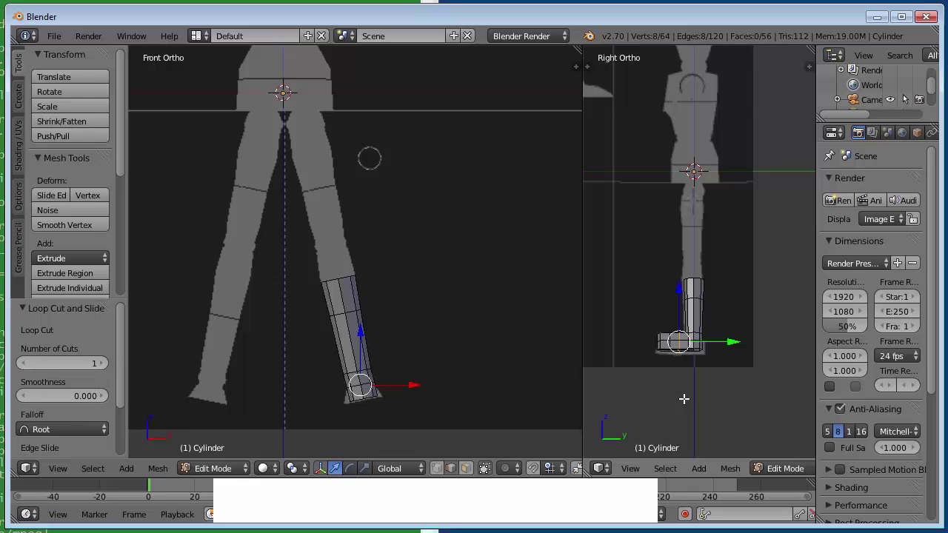
# Select the two top edges of the toe tip in the perspective view
pyautogui.moveTo(637, 285); pyautogui.dragTo(779, 314, button='middle')
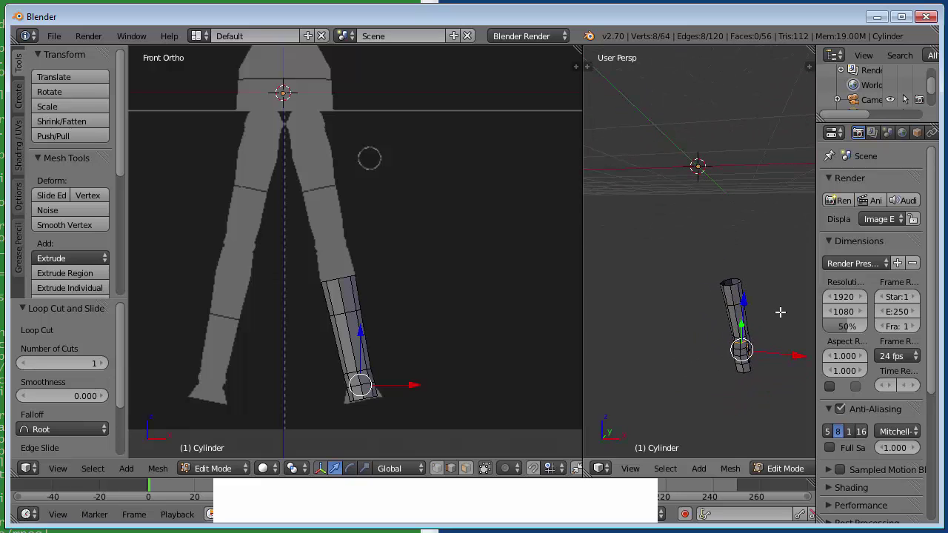
pyautogui.keyDown('shift'); pyautogui.moveTo(757, 370); pyautogui.dragTo(787, 339, button='middle'); pyautogui.keyUp('shift')
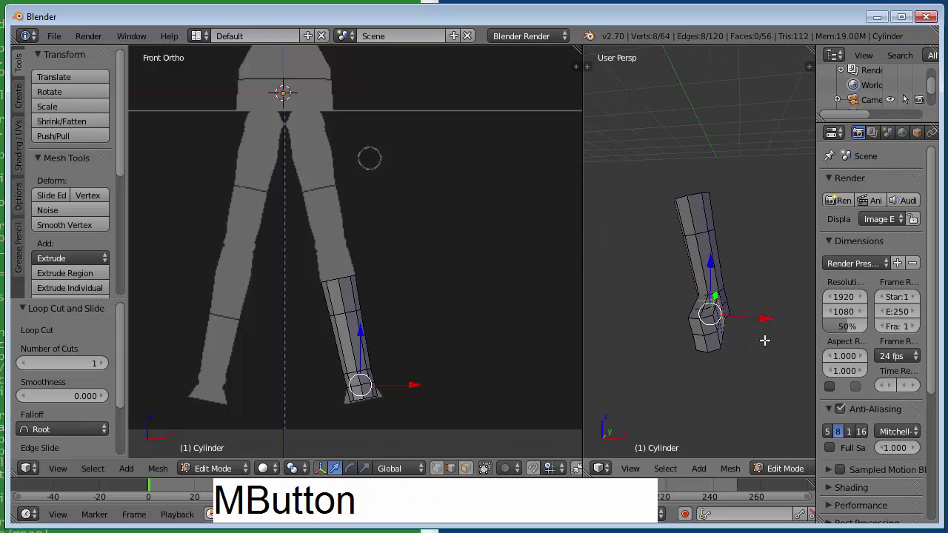
pyautogui.press('ctrl')
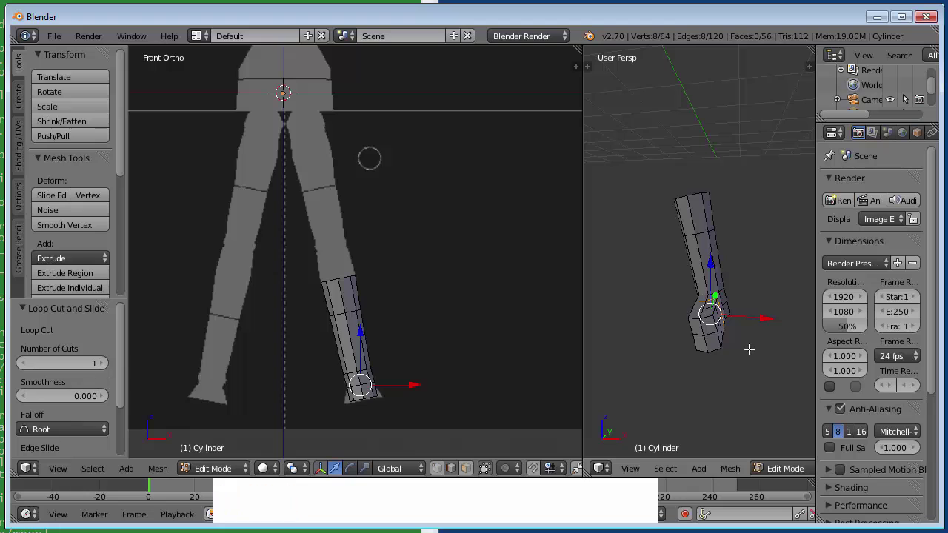
pyautogui.rightClick(713, 318)
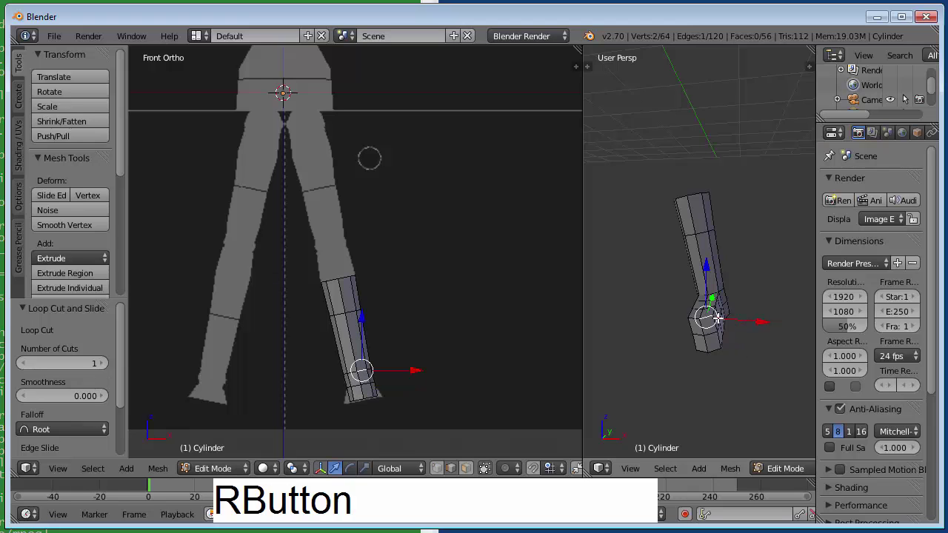
pyautogui.keyDown('shift'); pyautogui.rightClick(697, 319); pyautogui.keyUp('shift')
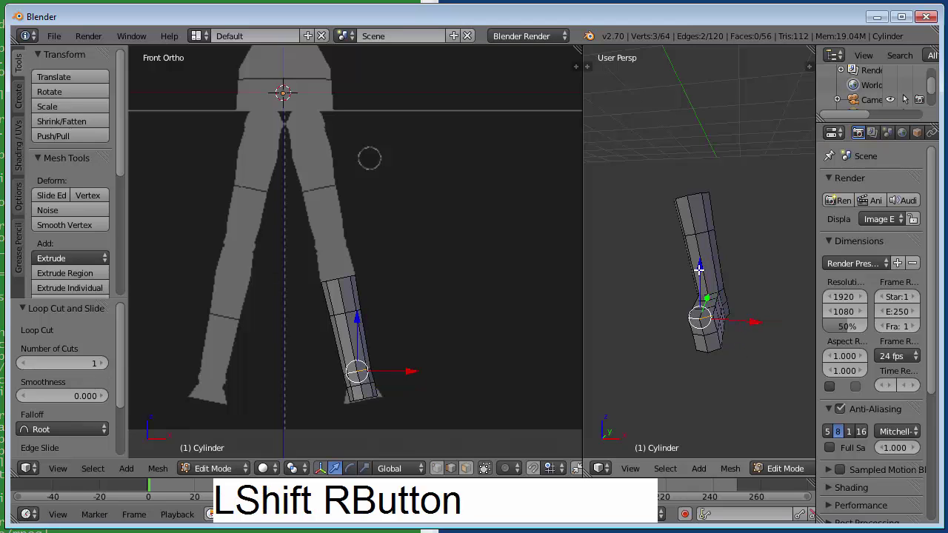
# Try to lower the toe tip's top edges by about 0.060 along global Z, and undo the move
pyautogui.moveTo(698, 272); pyautogui.dragTo(698, 277)
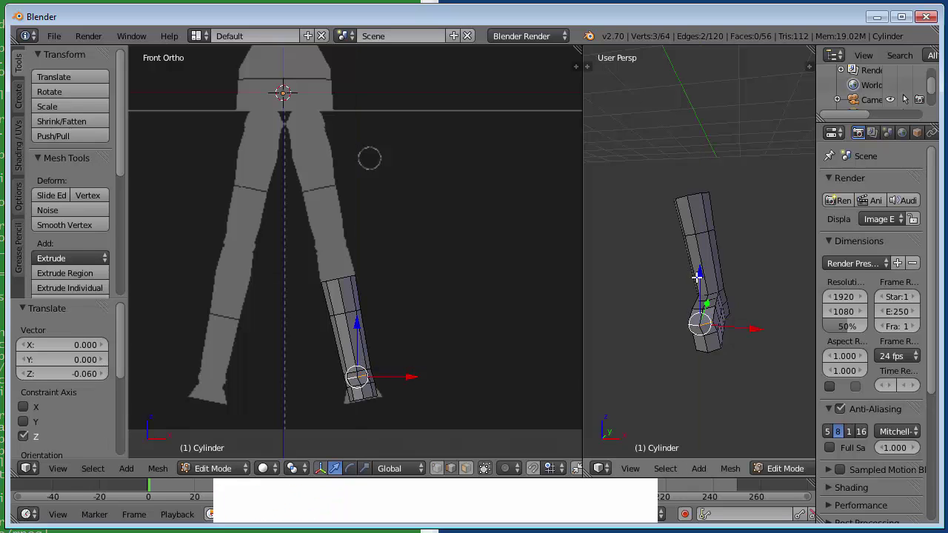
pyautogui.press('ctrl')
pyautogui.hotkey('ctrl', 'z')
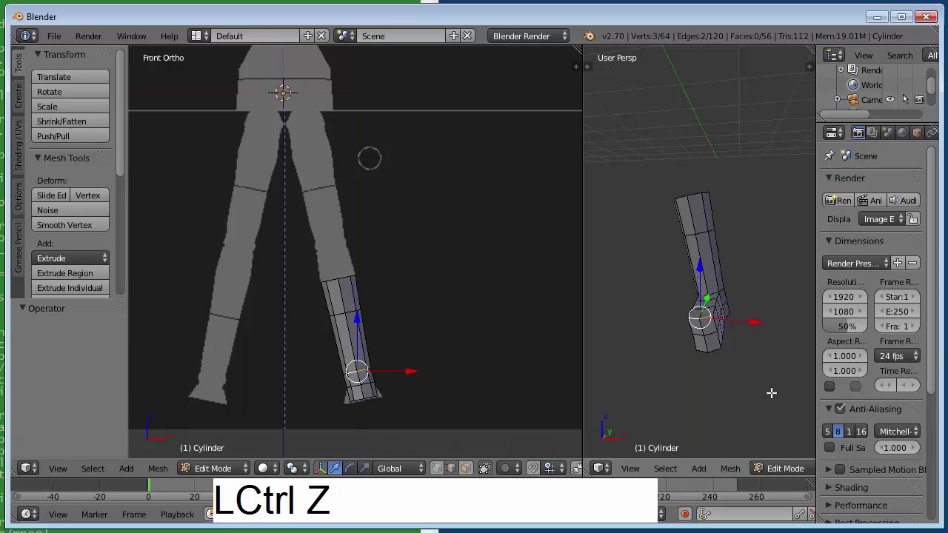
# Widen the perspective view and set its transform orientation to Normal
pyautogui.click(583, 283)
pyautogui.moveTo(582, 284); pyautogui.dragTo(399, 321)
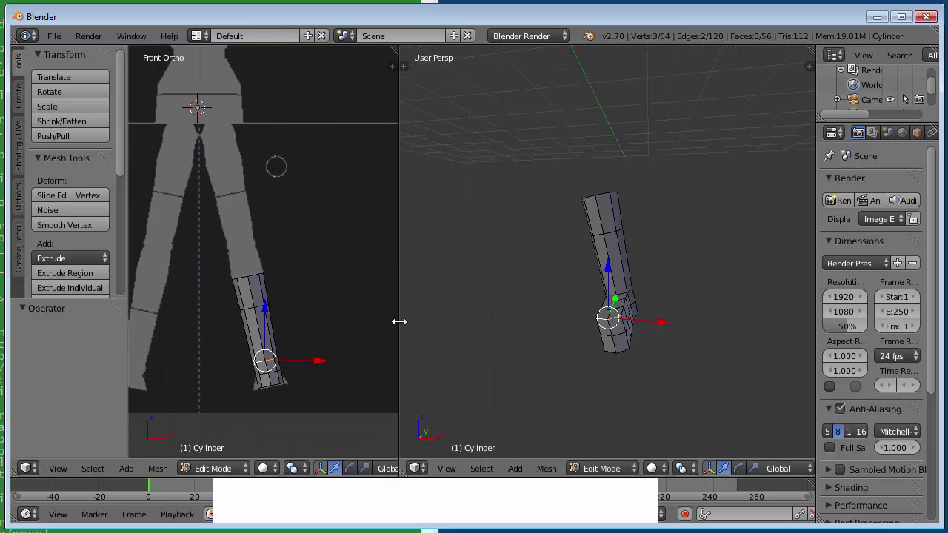
pyautogui.click(779, 468)
pyautogui.click(753, 420)
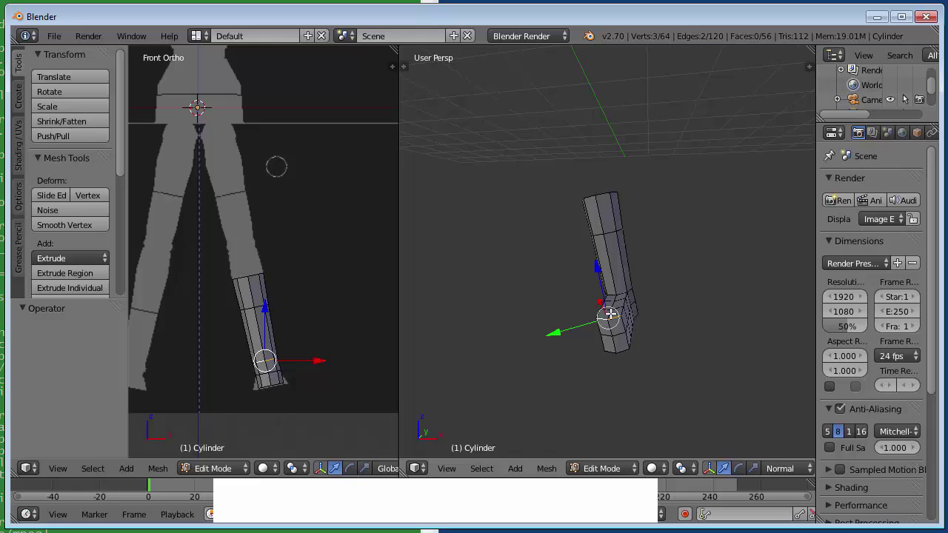
# Lower the toe tip's top edges along their normal Z axis by about 0.011 in X and -0.054 in Z
pyautogui.moveTo(655, 295); pyautogui.dragTo(677, 282, button='middle')
pyautogui.click(607, 260)
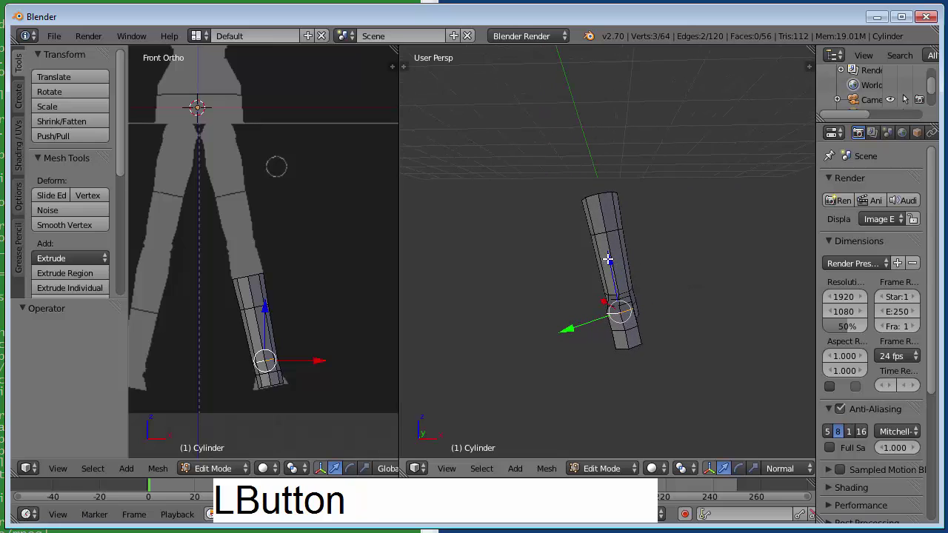
pyautogui.moveTo(608, 260); pyautogui.dragTo(629, 326)
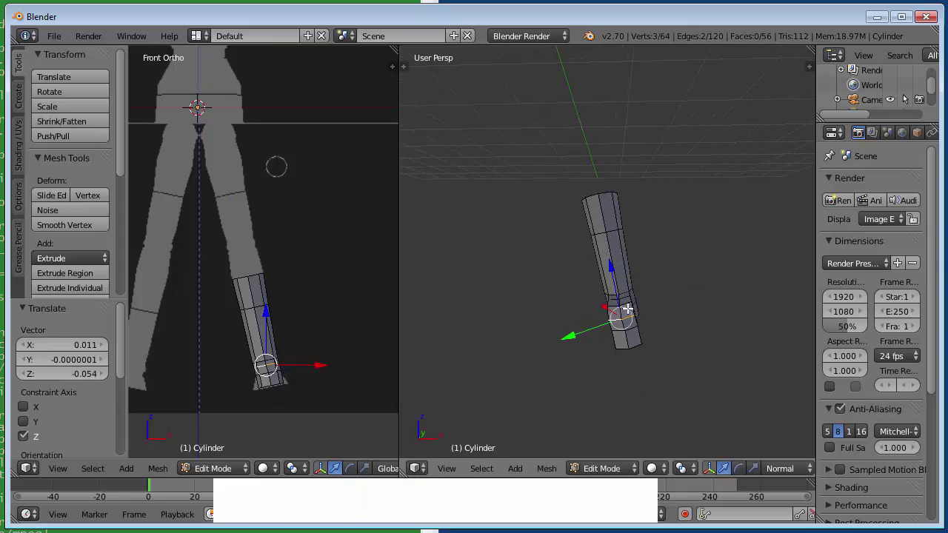
# Select the toe tip's two middle horizontal edges and lower them along normal Z by about 0.011 in X and -0.056 in Z
pyautogui.rightClick(633, 328)
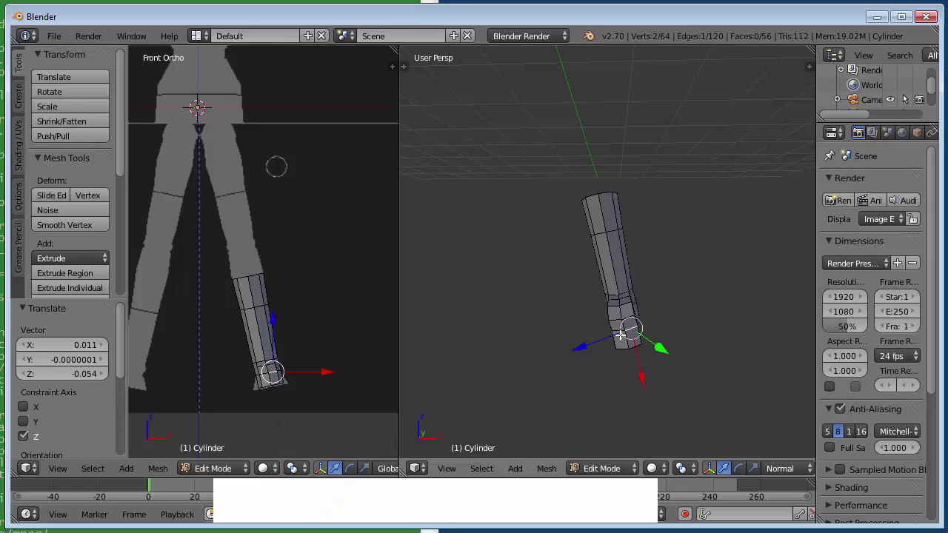
pyautogui.keyDown('shift'); pyautogui.rightClick(623, 328); pyautogui.keyUp('shift')
pyautogui.click(616, 285)
pyautogui.moveTo(616, 285); pyautogui.dragTo(620, 294)
# Select one top edge of the foot's edge loop just behind the toe tip
pyautogui.moveTo(681, 303)
pyautogui.mouseDown(button='middle')
pyautogui.moveTo(572, 303)
pyautogui.moveTo(669, 297)
pyautogui.mouseUp(button='middle')
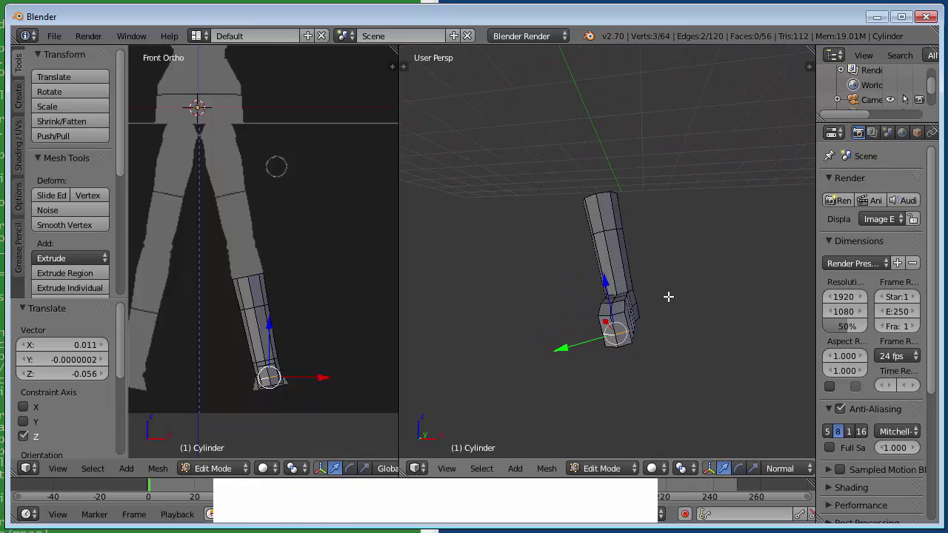
pyautogui.keyDown('shift'); pyautogui.rightClick(607, 304); pyautogui.keyUp('shift')
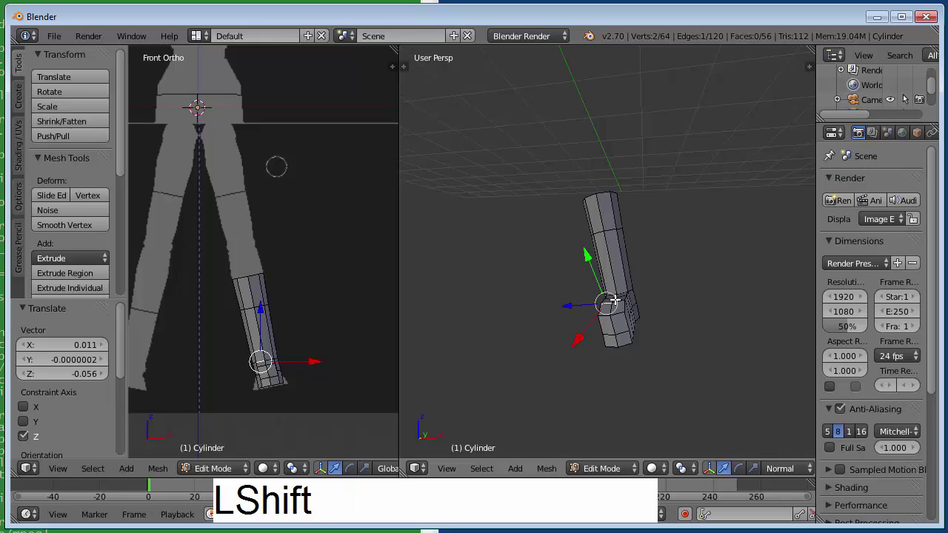
# Try to add more upper foot edges to the selection and lower them slightly, and undo back to the single edge
pyautogui.keyDown('shift'); pyautogui.rightClick(611, 307); pyautogui.keyUp('shift')
pyautogui.keyDown('shift'); pyautogui.rightClick(615, 312); pyautogui.keyUp('shift')
pyautogui.keyDown('shift'); pyautogui.rightClick(610, 284); pyautogui.keyUp('shift')
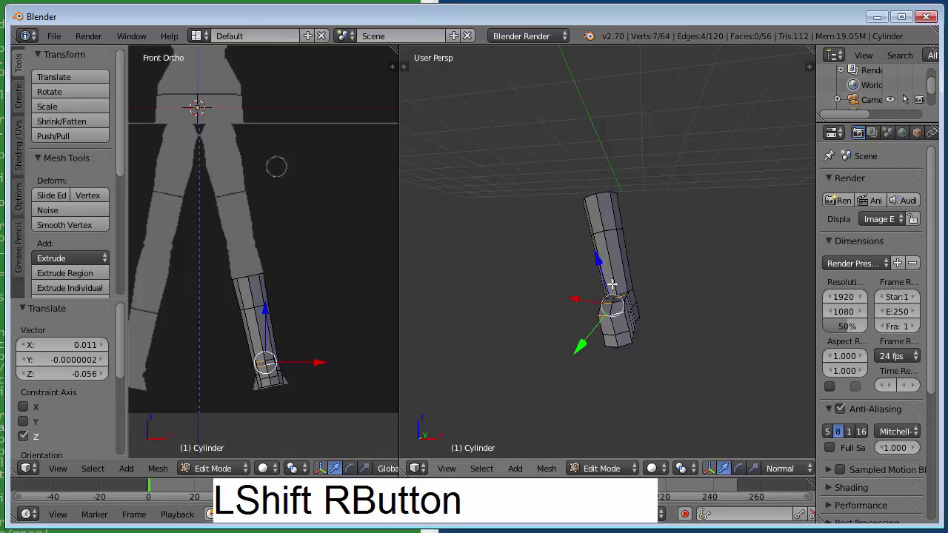
pyautogui.moveTo(596, 260); pyautogui.dragTo(597, 265)
pyautogui.moveTo(705, 286); pyautogui.dragTo(718, 360, button='middle')
pyautogui.hotkey('ctrl', 'z')
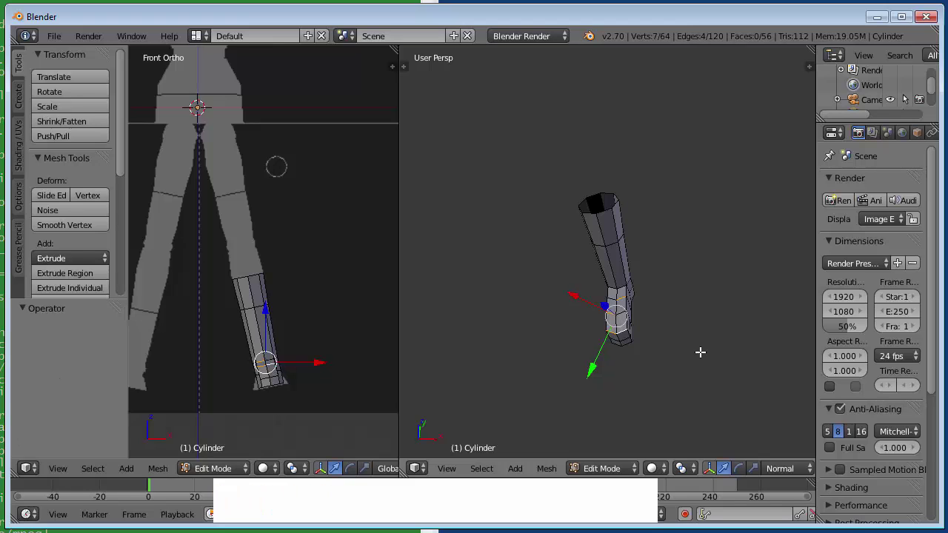
pyautogui.hotkey('ctrl', 'z')
pyautogui.hotkey('ctrl', 'z')
pyautogui.hotkey('ctrl', 'z')
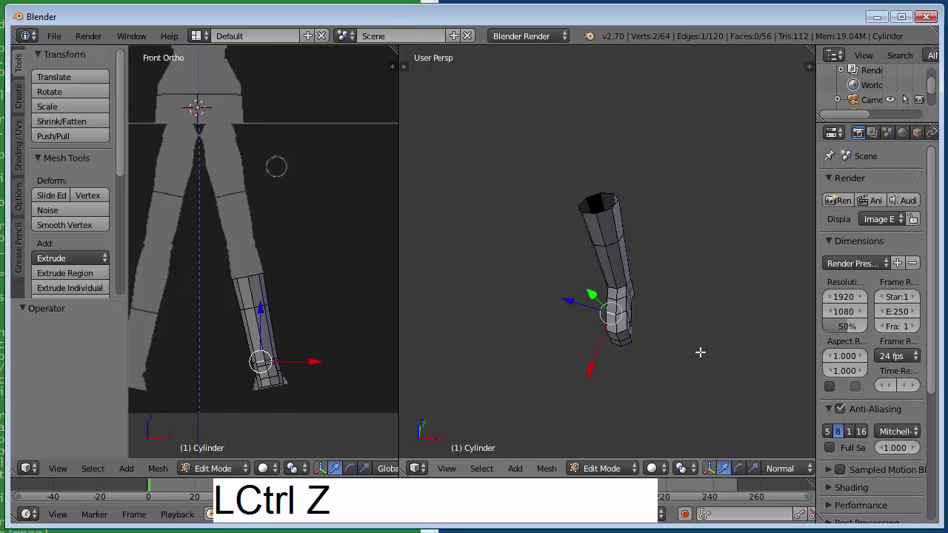
# Extend the selection to the top edges of both the toe tip and the loop behind it, and shift them about 0.022 X, 0.006 Y, 0.006 Z
pyautogui.keyDown('shift'); pyautogui.rightClick(624, 333); pyautogui.keyUp('shift')
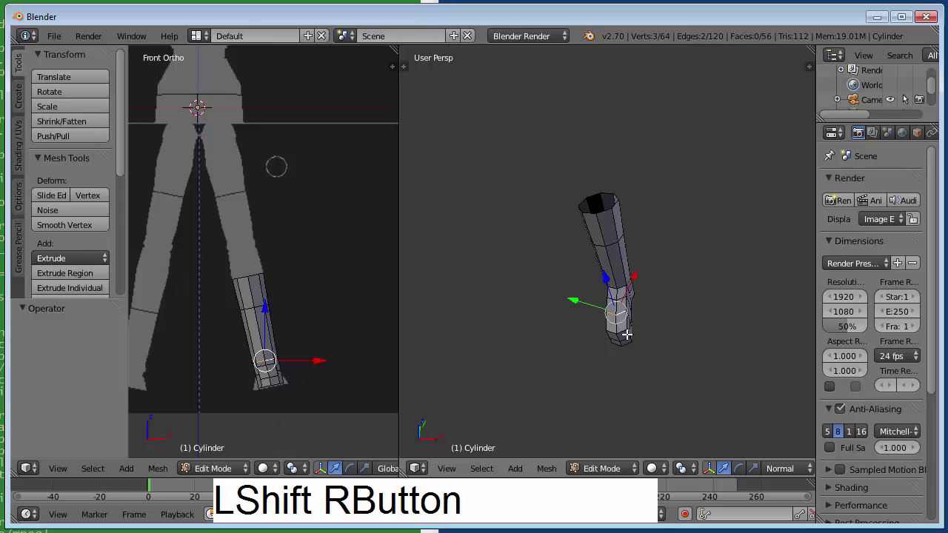
pyautogui.keyDown('shift'); pyautogui.rightClick(624, 333); pyautogui.keyUp('shift')
pyautogui.keyDown('shift'); pyautogui.rightClick(624, 332); pyautogui.keyUp('shift')
pyautogui.keyDown('shift'); pyautogui.rightClick(624, 328); pyautogui.keyUp('shift')
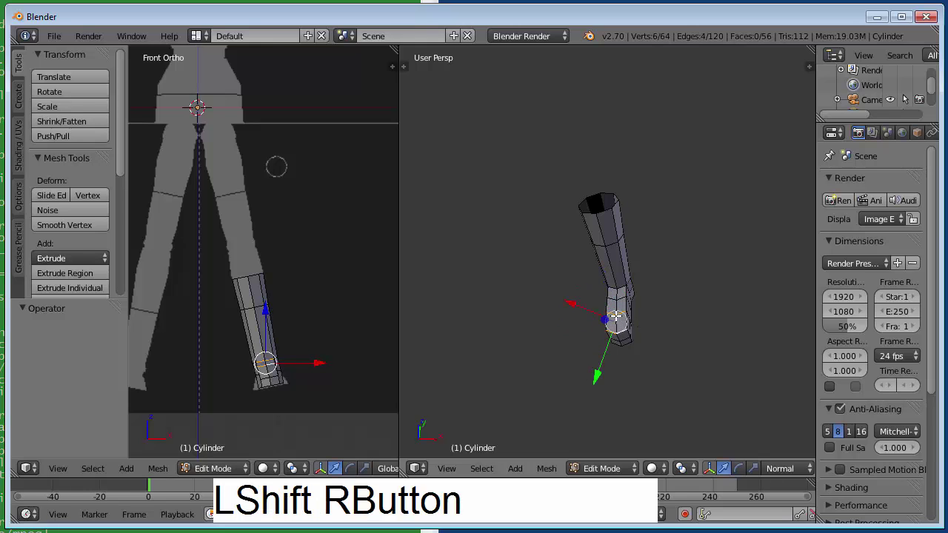
pyautogui.moveTo(606, 320); pyautogui.dragTo(607, 318)
# Select the two stacked vertical edges on each side of the foot below the ankle and scale them uniformly by 1.185
pyautogui.moveTo(793, 339); pyautogui.dragTo(632, 328, button='middle')
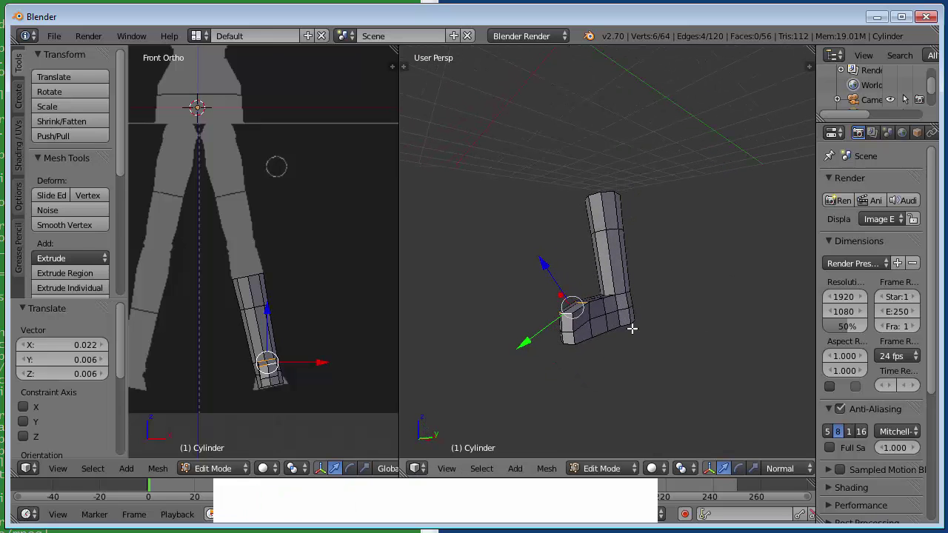
pyautogui.rightClick(621, 304)
pyautogui.keyDown('shift'); pyautogui.rightClick(655, 314); pyautogui.keyUp('shift')
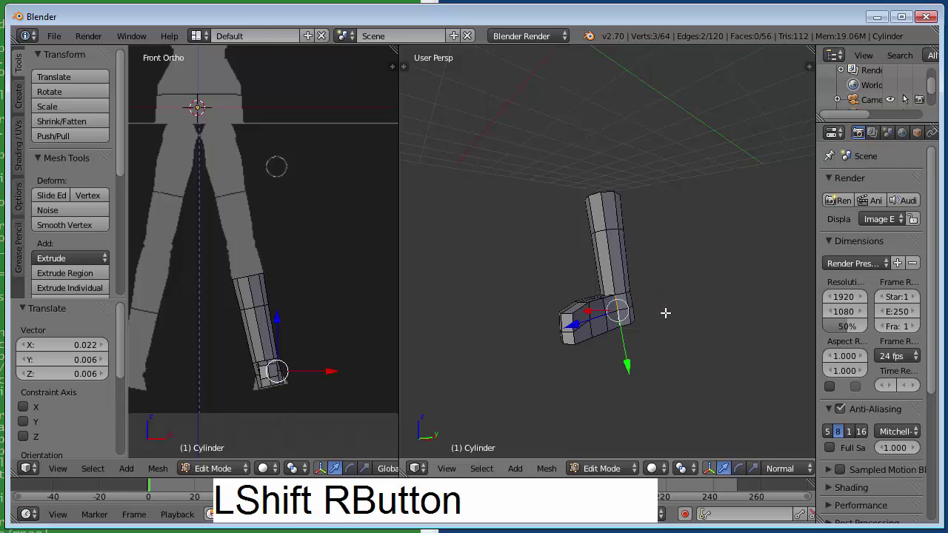
pyautogui.moveTo(689, 308); pyautogui.dragTo(429, 299, button='middle')
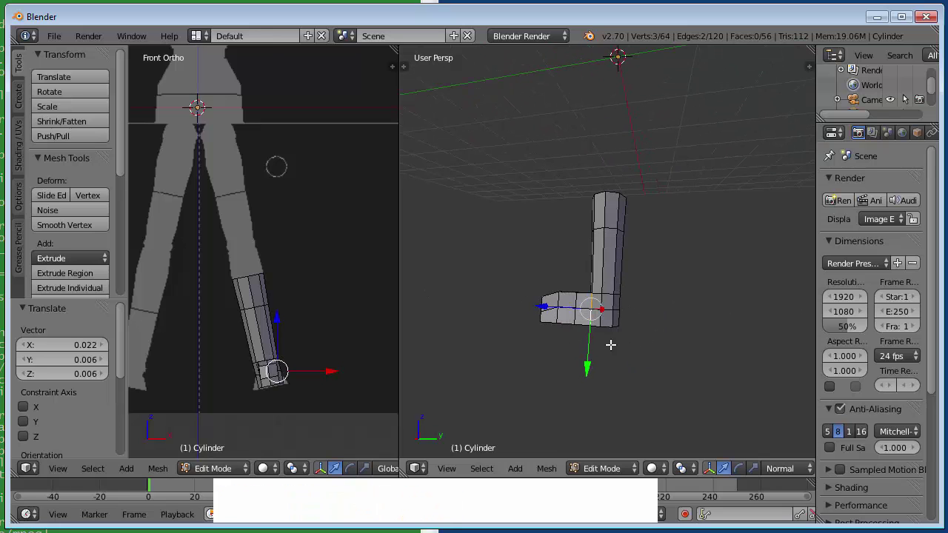
pyautogui.moveTo(534, 289); pyautogui.dragTo(775, 311, button='middle')
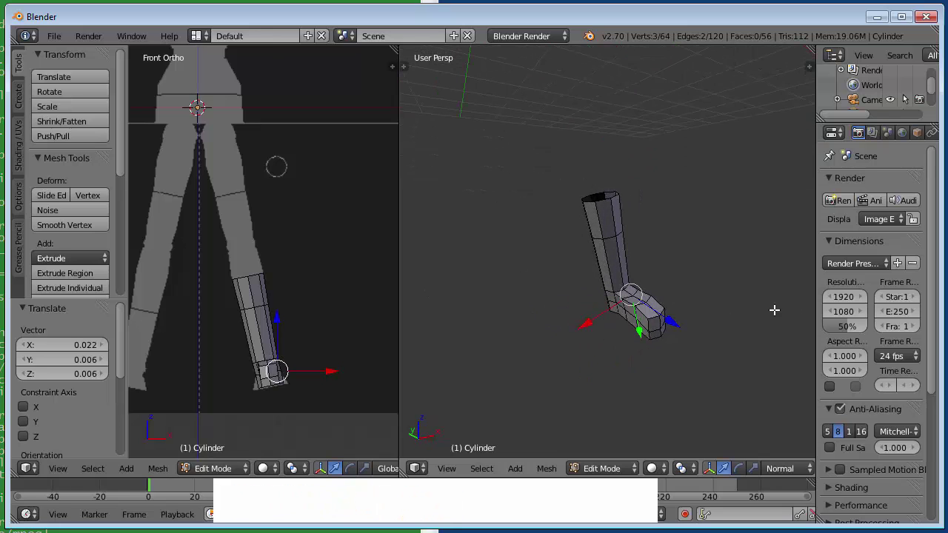
pyautogui.keyDown('shift'); pyautogui.rightClick(615, 298); pyautogui.keyUp('shift')
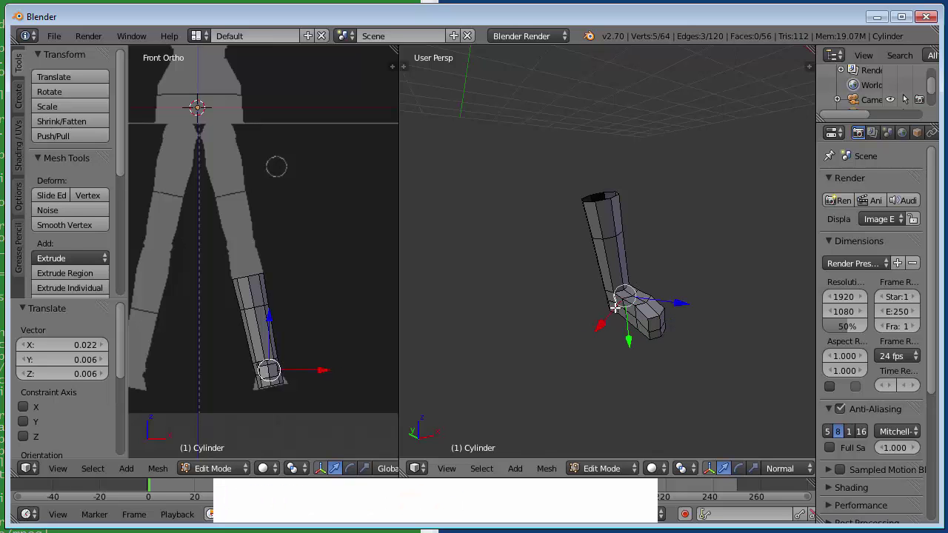
pyautogui.keyDown('shift'); pyautogui.rightClick(615, 308); pyautogui.keyUp('shift')
pyautogui.moveTo(688, 282); pyautogui.dragTo(619, 295, button='middle')
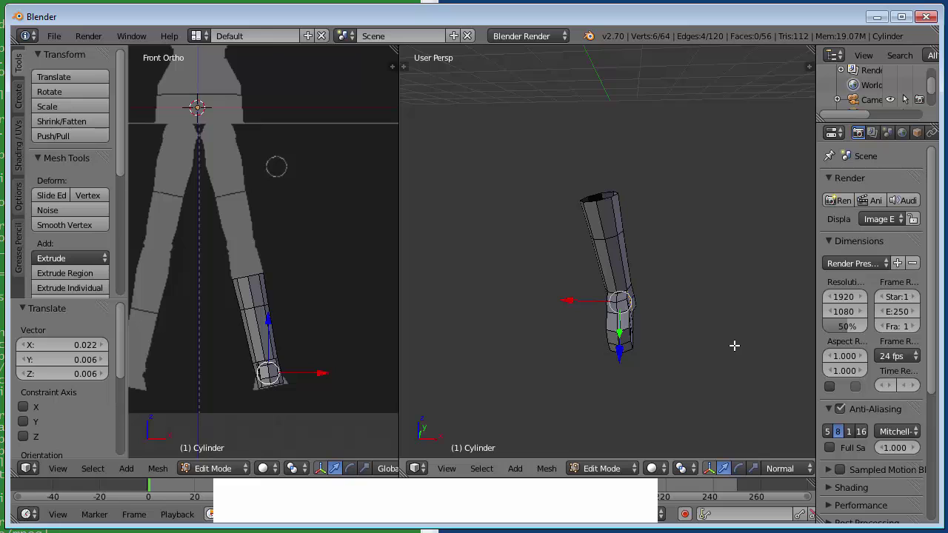
pyautogui.press('s')
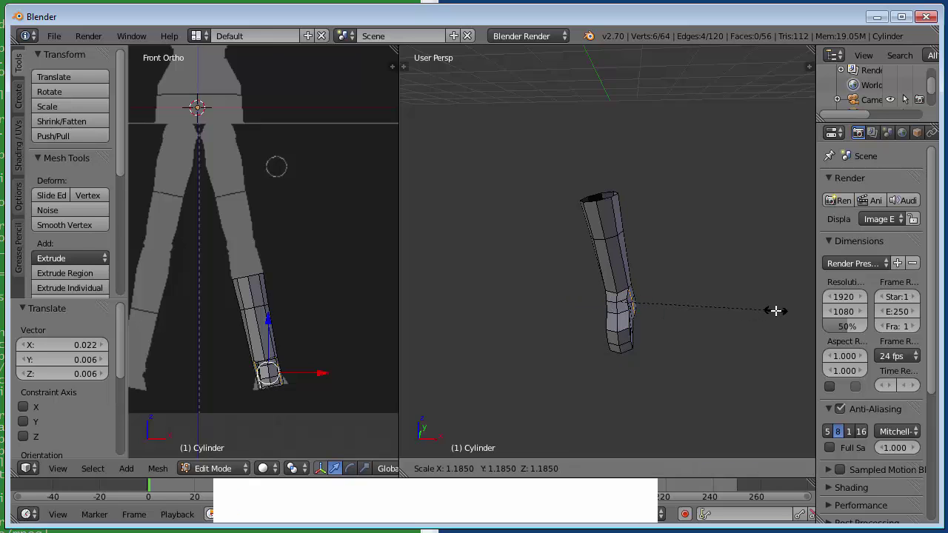
pyautogui.click(775, 311)
# Select the horizontal edge loop running around the middle of the foot and scale it uniformly by 1.143
pyautogui.moveTo(692, 330)
pyautogui.mouseDown(button='middle')
pyautogui.moveTo(692, 279)
pyautogui.moveTo(778, 262)
pyautogui.mouseUp(button='middle')
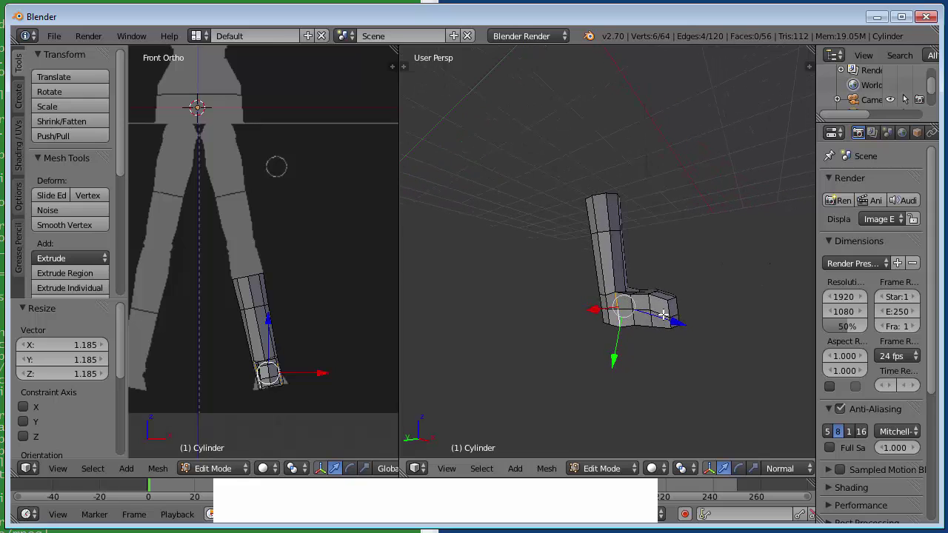
pyautogui.press('alt')
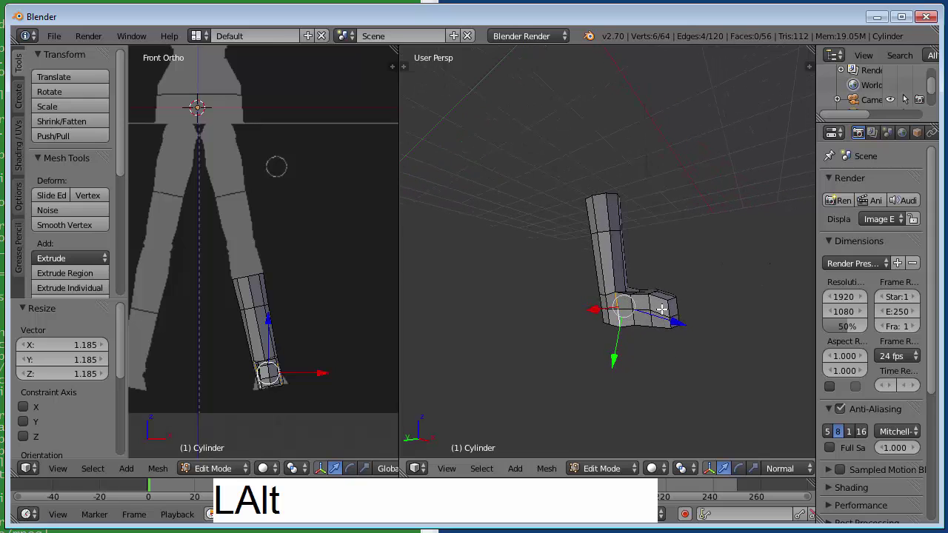
pyautogui.rightClick(659, 312)
pyautogui.keyDown('alt'); pyautogui.rightClick(659, 312); pyautogui.keyUp('alt')
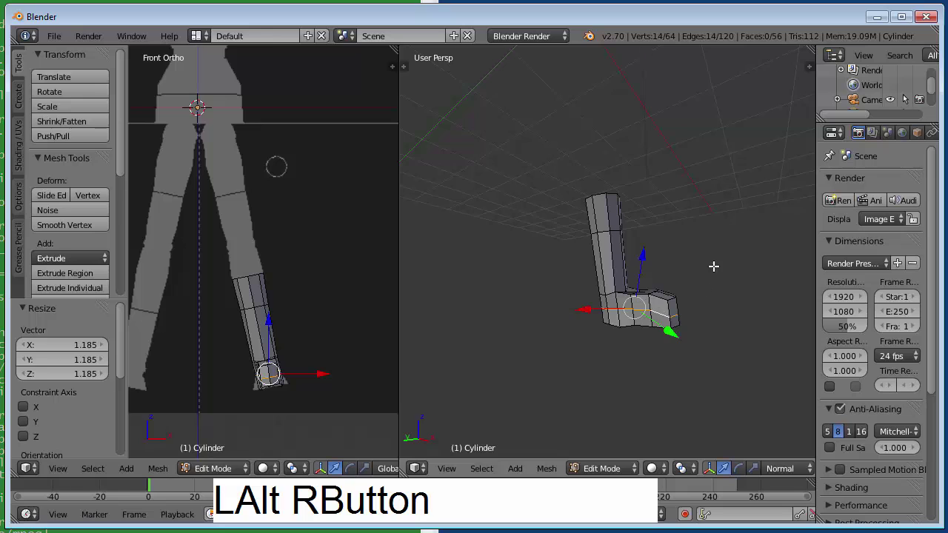
pyautogui.moveTo(716, 267); pyautogui.dragTo(618, 303, button='middle')
pyautogui.press('s')
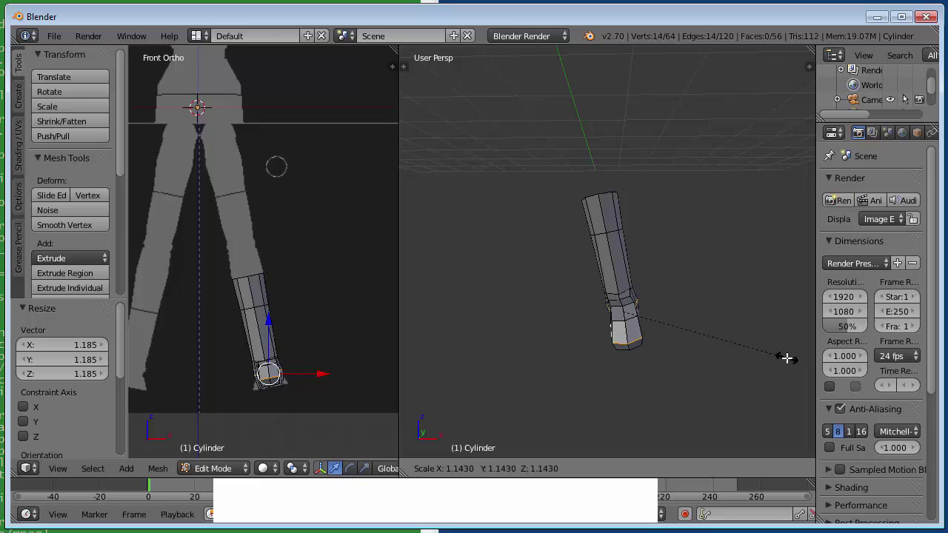
pyautogui.click(787, 359)
# Widen the foot's horizontal edge loop by scaling it 1.266 in X and Y only, with global Z locked
pyautogui.moveTo(790, 339); pyautogui.dragTo(737, 293, button='middle')
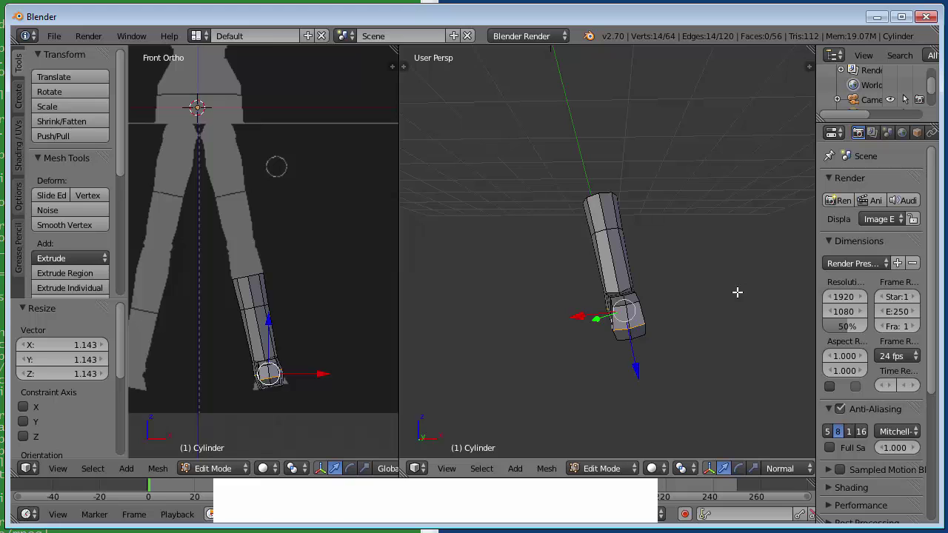
pyautogui.moveTo(703, 296); pyautogui.dragTo(440, 285, button='middle')
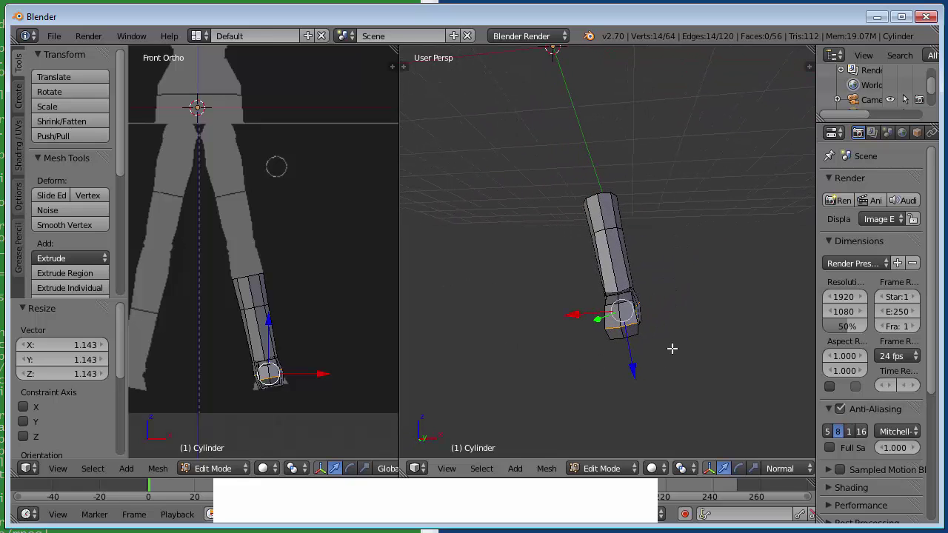
pyautogui.press('s')
pyautogui.hotkey('shift', 'z')
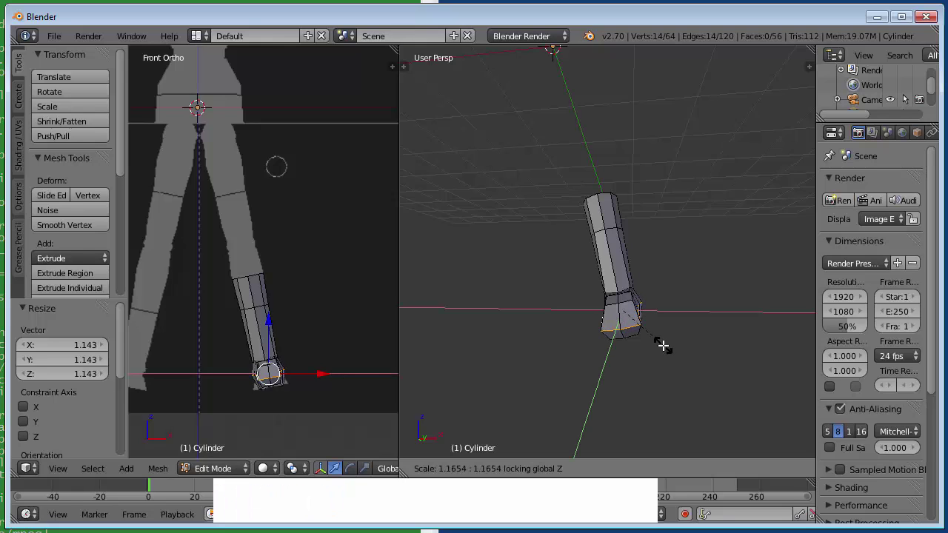
pyautogui.click(665, 351)
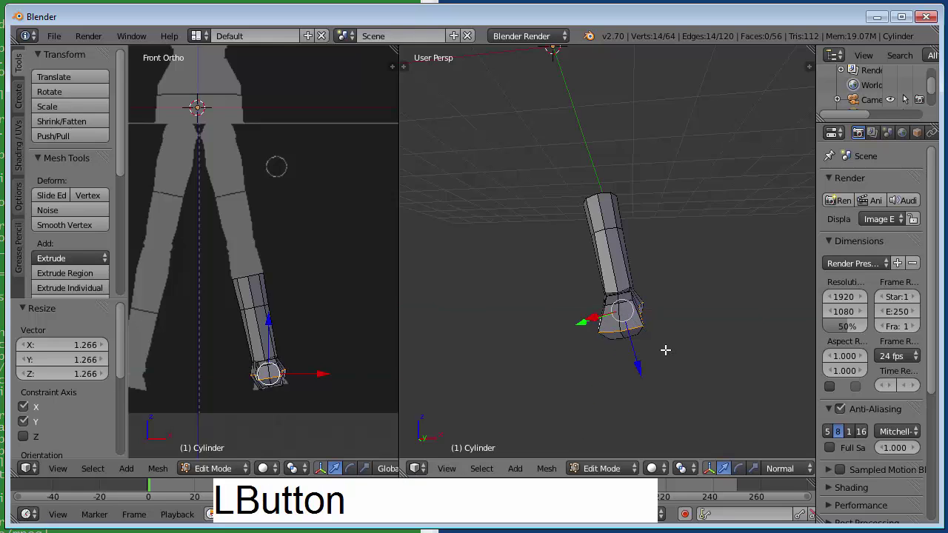
# Select the toe tip's two front middle edges and pull them back along normal X by about -0.027, 0.066, -0.004
pyautogui.moveTo(567, 360); pyautogui.dragTo(576, 403, button='middle')
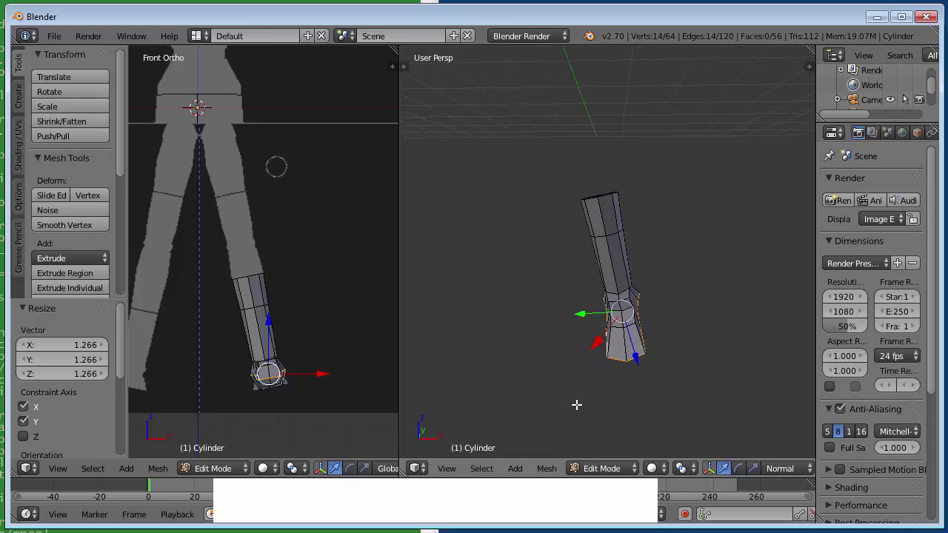
pyautogui.rightClick(618, 358)
pyautogui.keyDown('shift'); pyautogui.rightClick(630, 354); pyautogui.keyUp('shift')
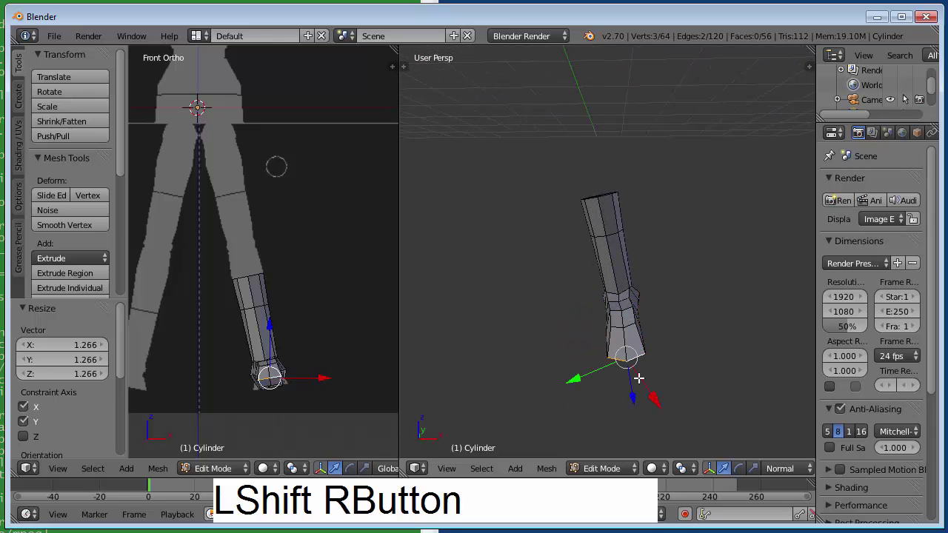
pyautogui.press('1')
pyautogui.moveTo(641, 385); pyautogui.dragTo(732, 334, button='middle')
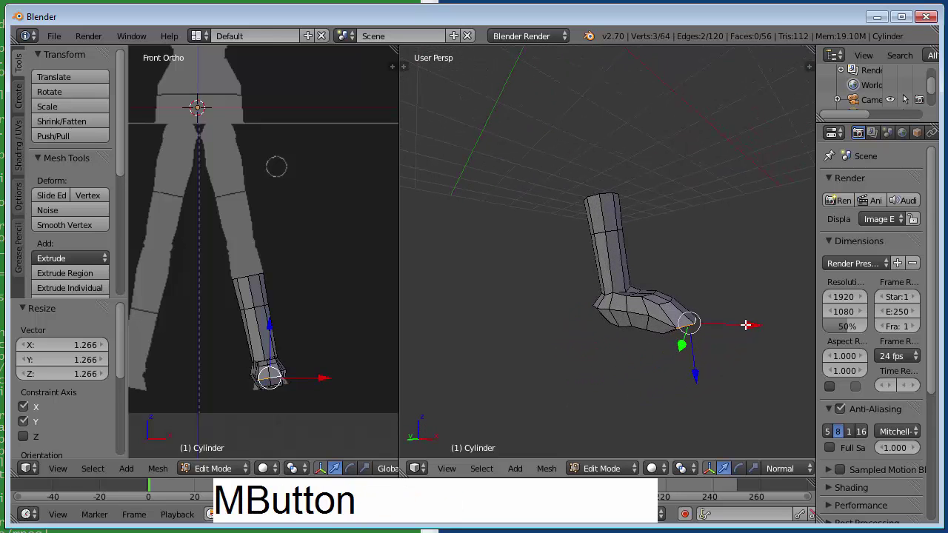
pyautogui.moveTo(747, 324); pyautogui.dragTo(738, 328)
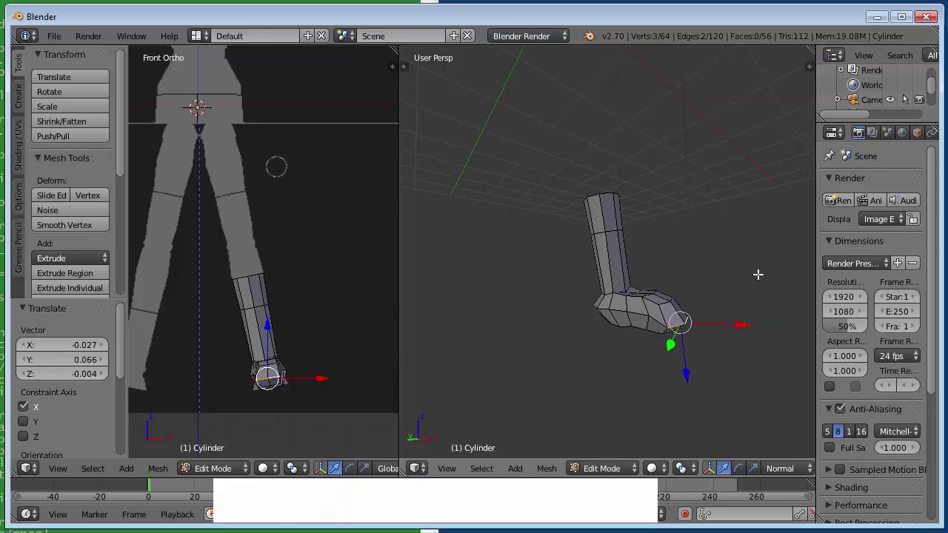
# Select the protruding edge at the back of the heel and push it inward along normal Y by about -0.034, -0.084, -0.008
pyautogui.moveTo(758, 274); pyautogui.dragTo(584, 290, button='middle')
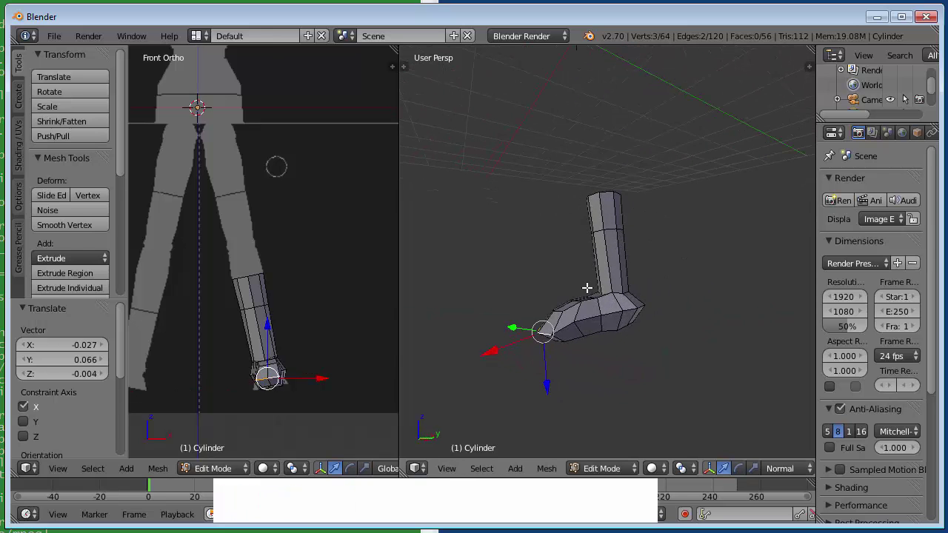
pyautogui.press('KP_3')
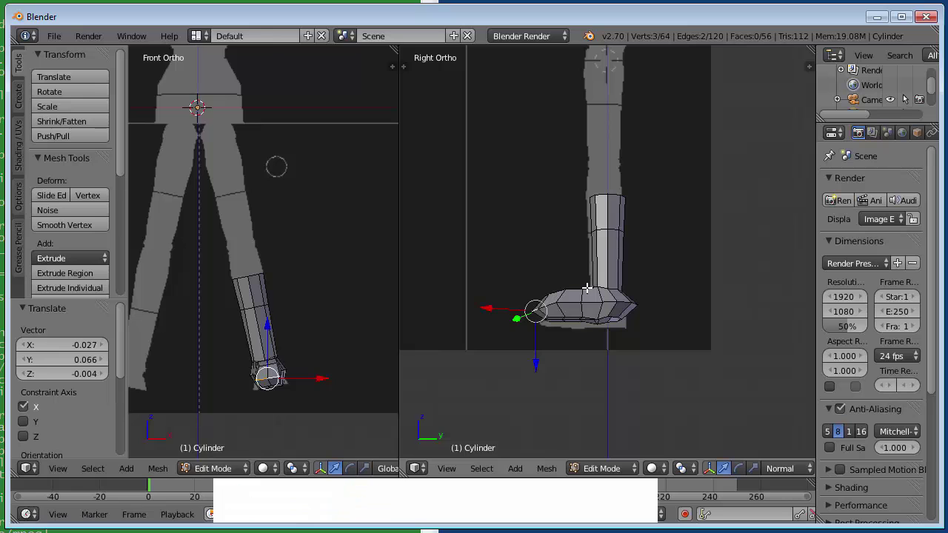
pyautogui.moveTo(620, 262); pyautogui.dragTo(768, 282, button='middle')
pyautogui.rightClick(617, 314)
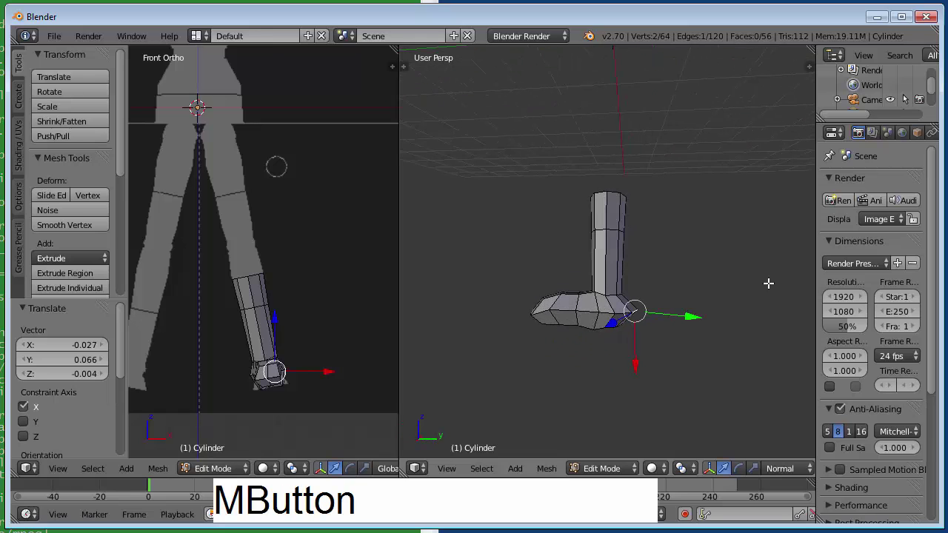
pyautogui.click(693, 320)
pyautogui.moveTo(693, 320); pyautogui.dragTo(686, 323)
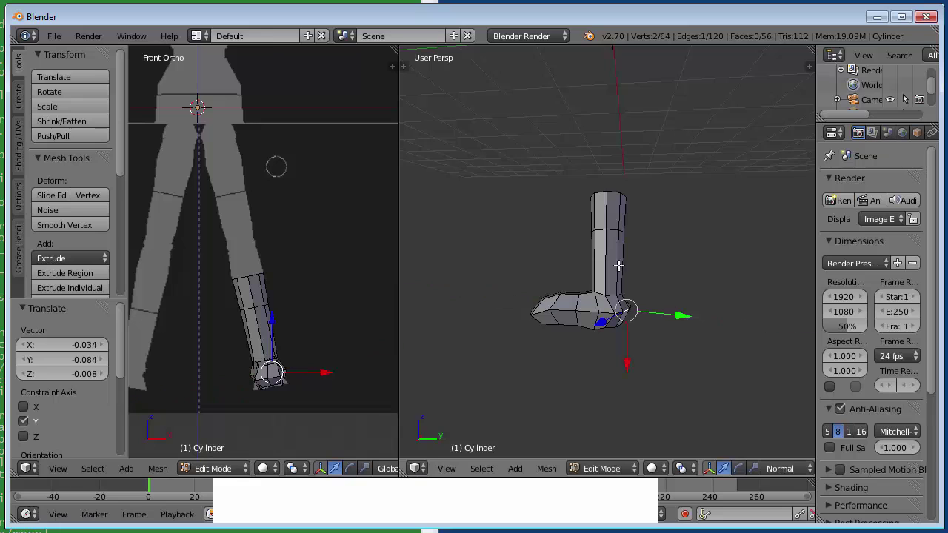
# Select the whole linked leg mesh, set the transform orientation to Global, and move the mesh -0.032 along Y in the right view
pyautogui.moveTo(618, 265); pyautogui.dragTo(679, 230, button='middle')
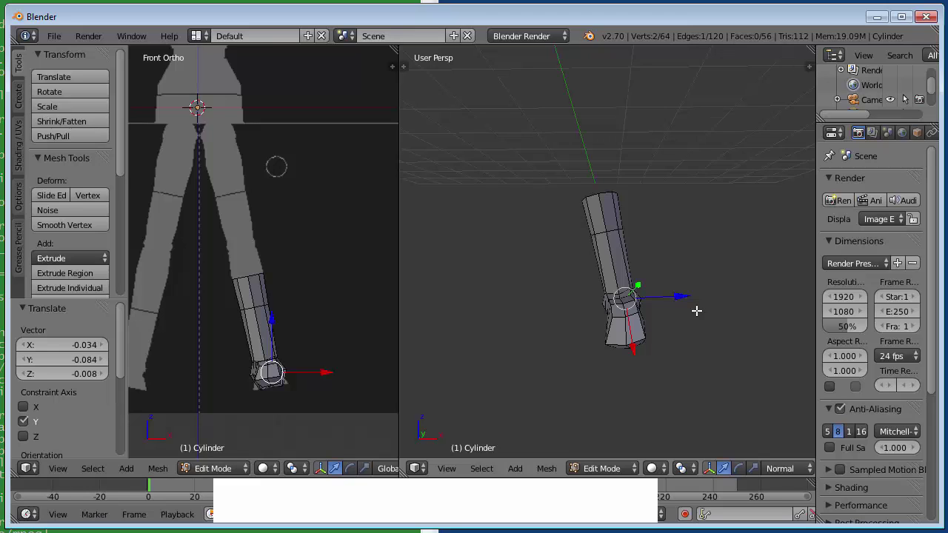
pyautogui.press('KP_3')
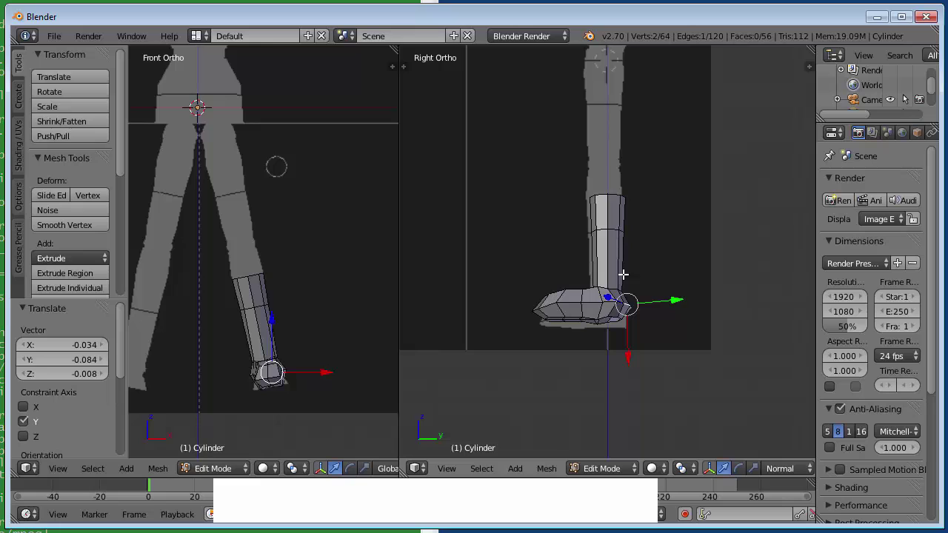
pyautogui.press('l')
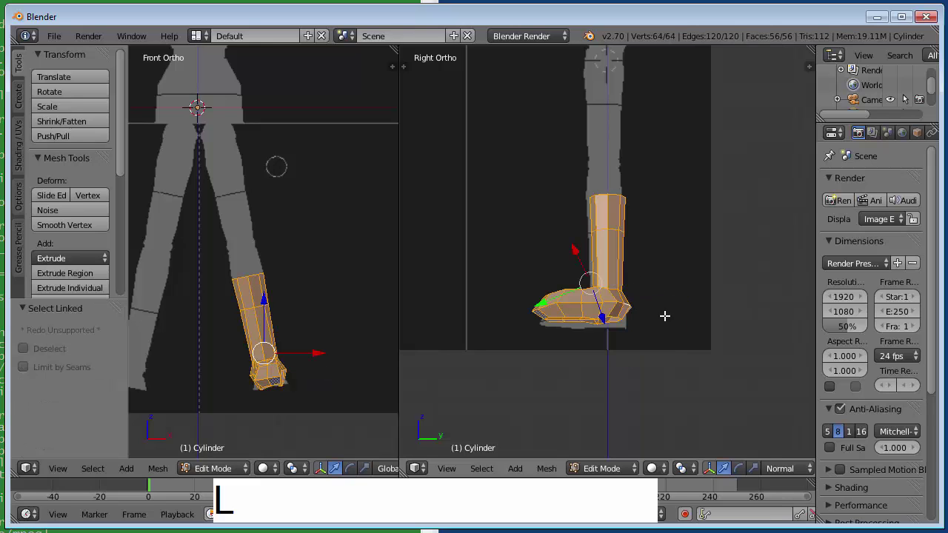
pyautogui.click(778, 468)
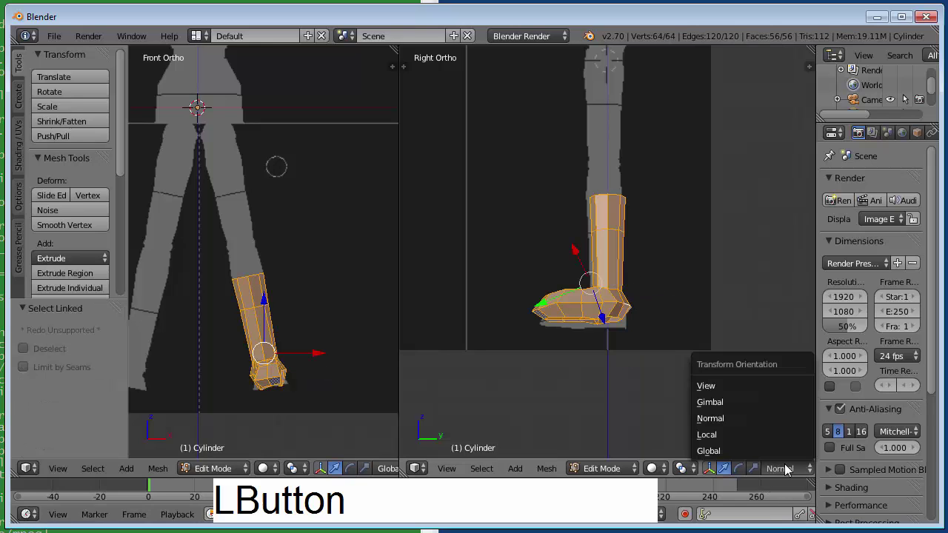
pyautogui.click(758, 402)
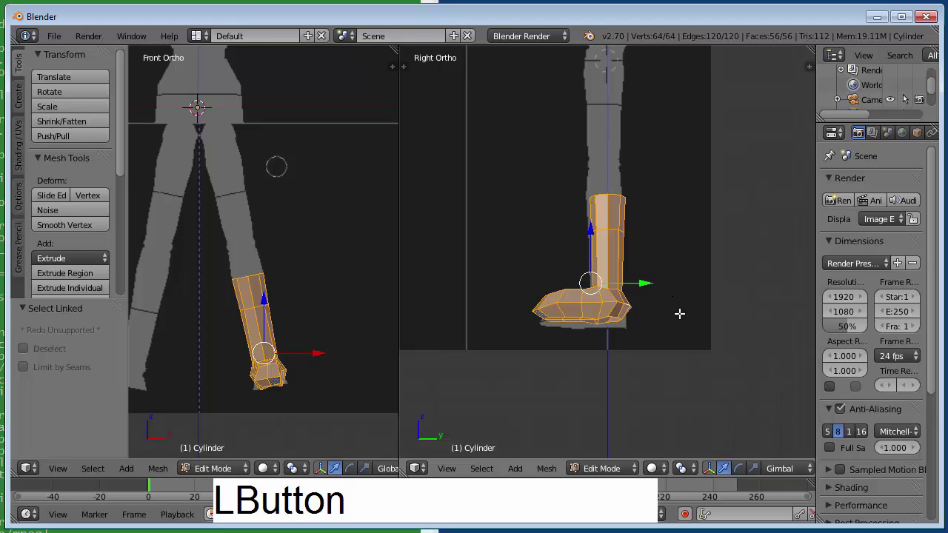
pyautogui.click(773, 469)
pyautogui.click(770, 451)
pyautogui.moveTo(644, 281); pyautogui.dragTo(640, 282)
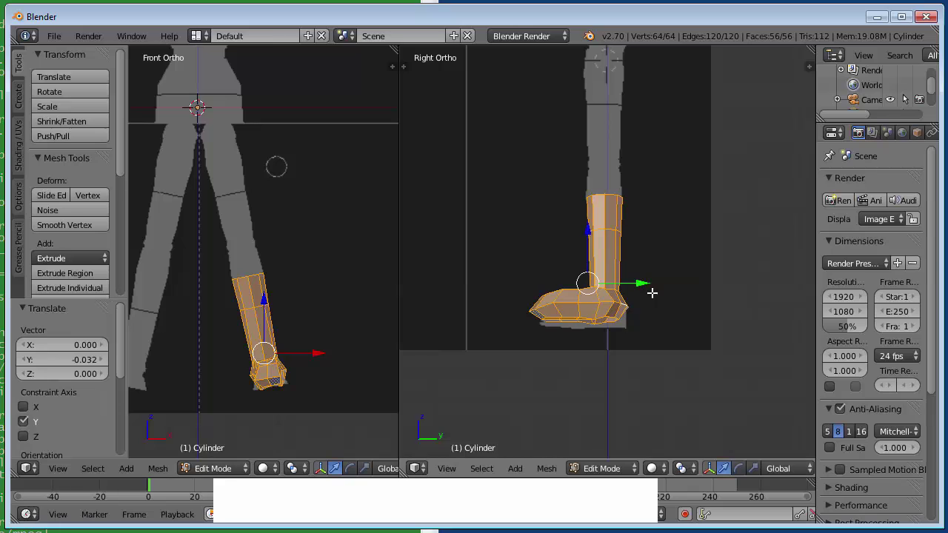
# Deselect everything, enlarge the front viewport, and display the leg there in wireframe
pyautogui.press('a')
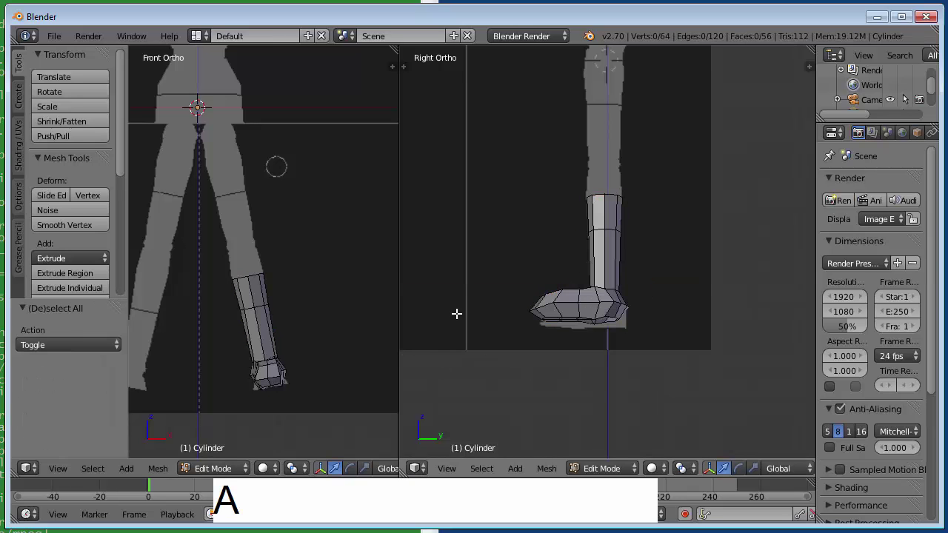
pyautogui.moveTo(399, 282); pyautogui.dragTo(589, 280)
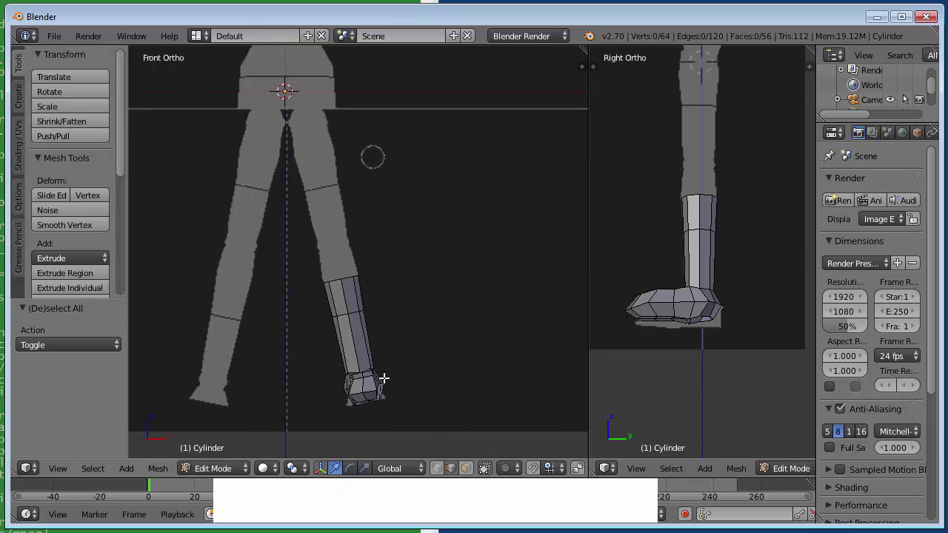
pyautogui.press('z')
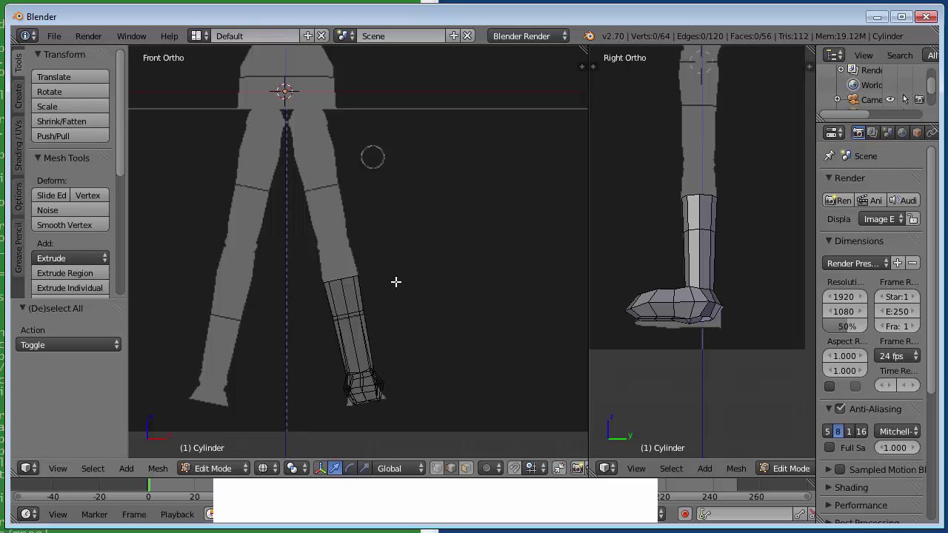
# Select the leg's open top edge ring, extrude it by X -0.047 and Z 0.284 along the reference, and scale the new ring to 0.879
pyautogui.moveTo(386, 278)
pyautogui.keyDown('ctrl'); pyautogui.mouseDown()
pyautogui.moveTo(294, 309)
pyautogui.moveTo(292, 251)
pyautogui.moveTo(385, 228)
pyautogui.mouseUp(); pyautogui.keyUp('ctrl')
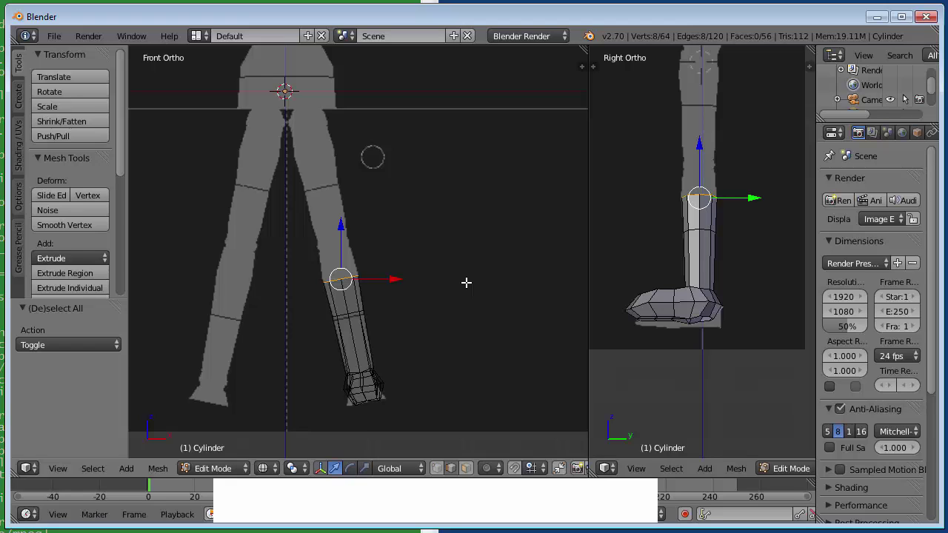
pyautogui.press('e')
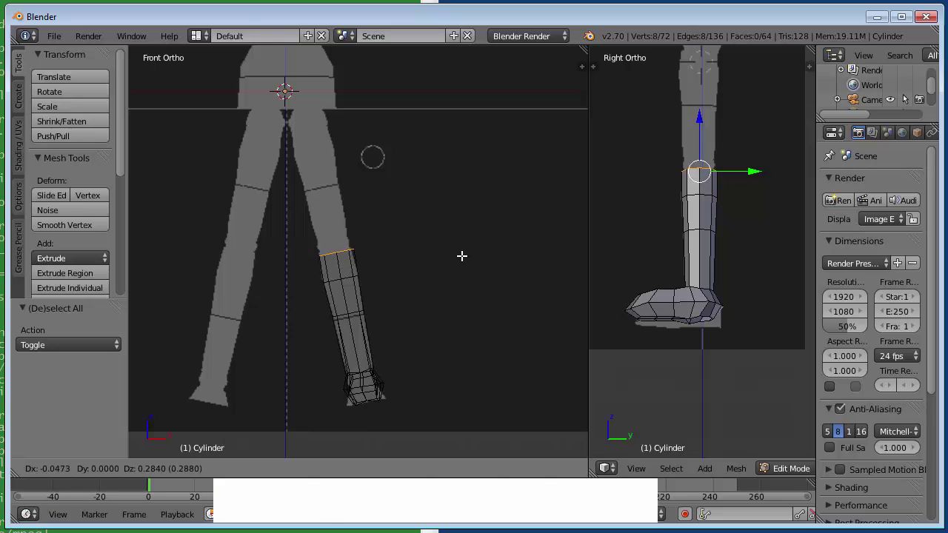
pyautogui.click(461, 256)
pyautogui.press('s')
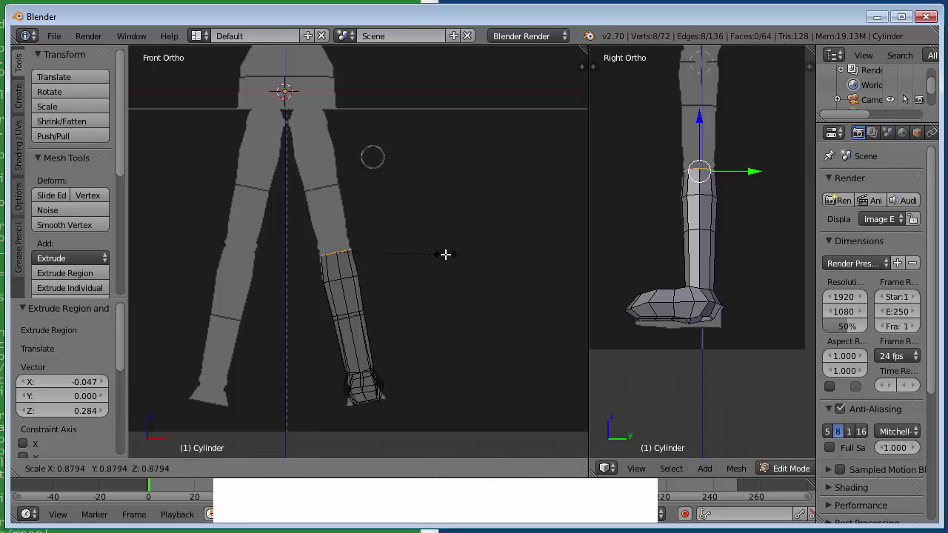
pyautogui.click(445, 255)
# Extrude three short knee sections, each about X -0.024, with Z 0.126, 0.110 and about 0.103, and scale the last ring to 1.185
pyautogui.press('e')
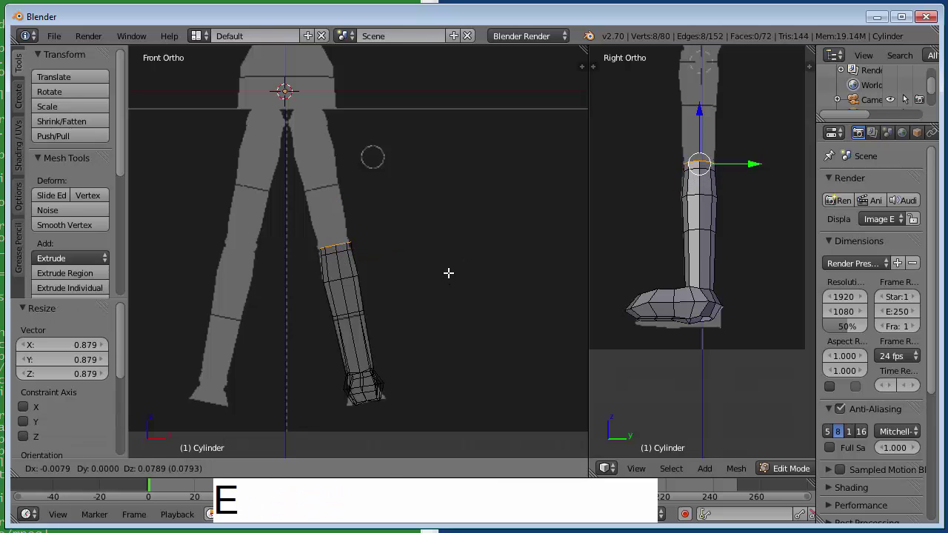
pyautogui.click(449, 270)
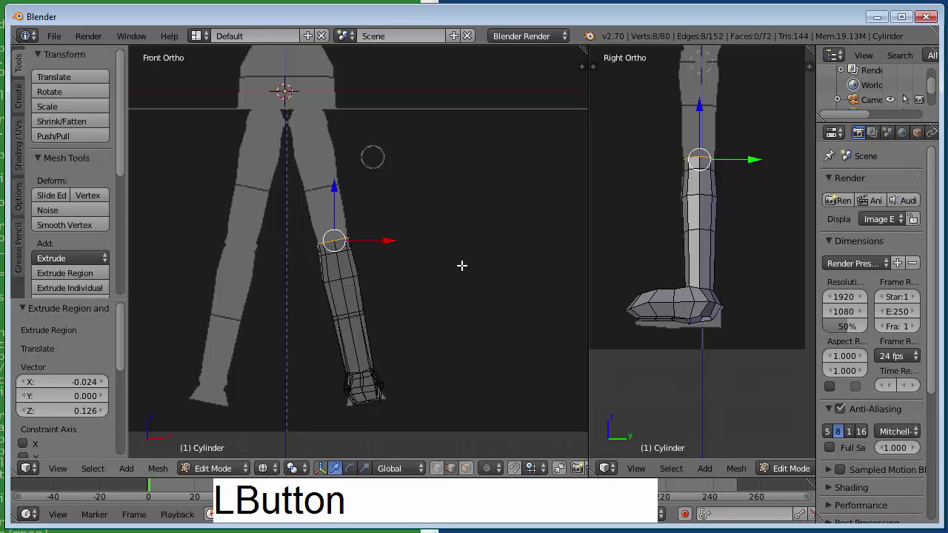
pyautogui.press('e')
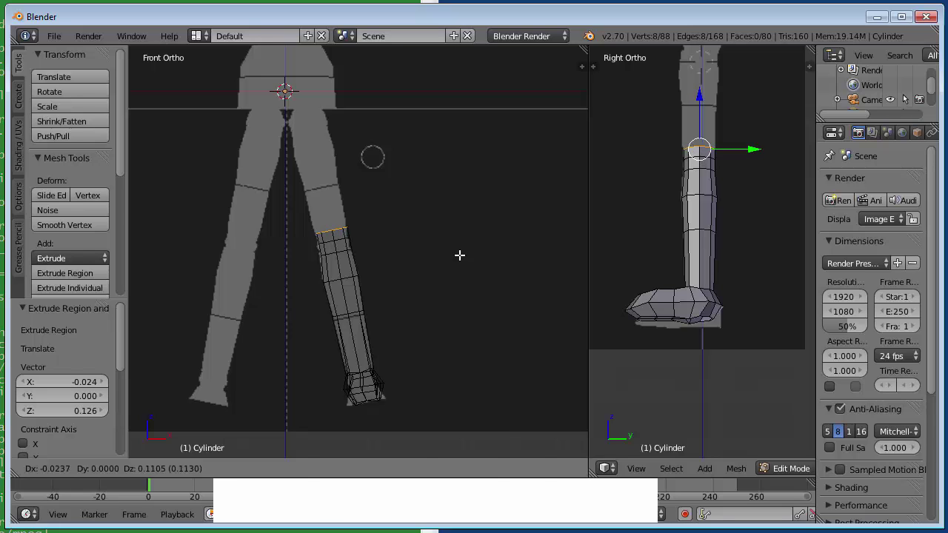
pyautogui.click(459, 256)
pyautogui.press('e')
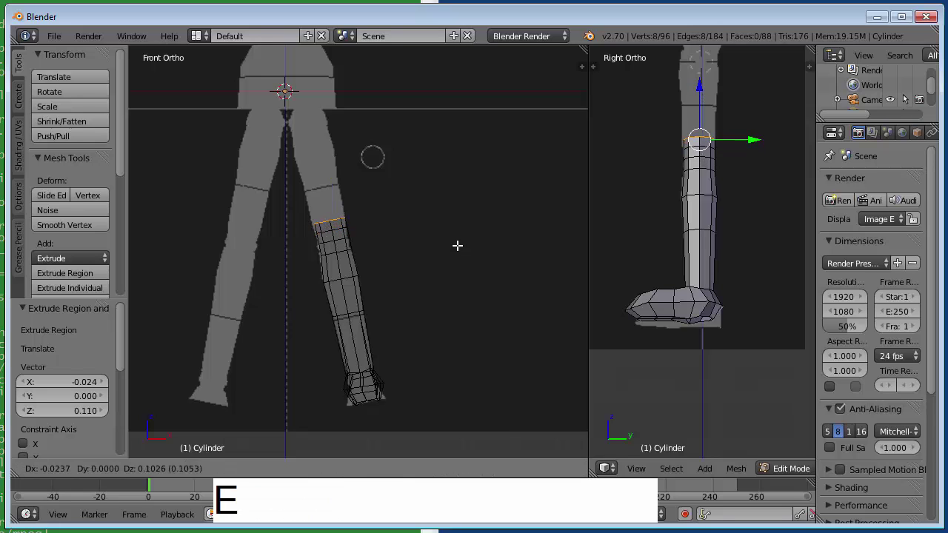
pyautogui.click(457, 245)
pyautogui.press('s')
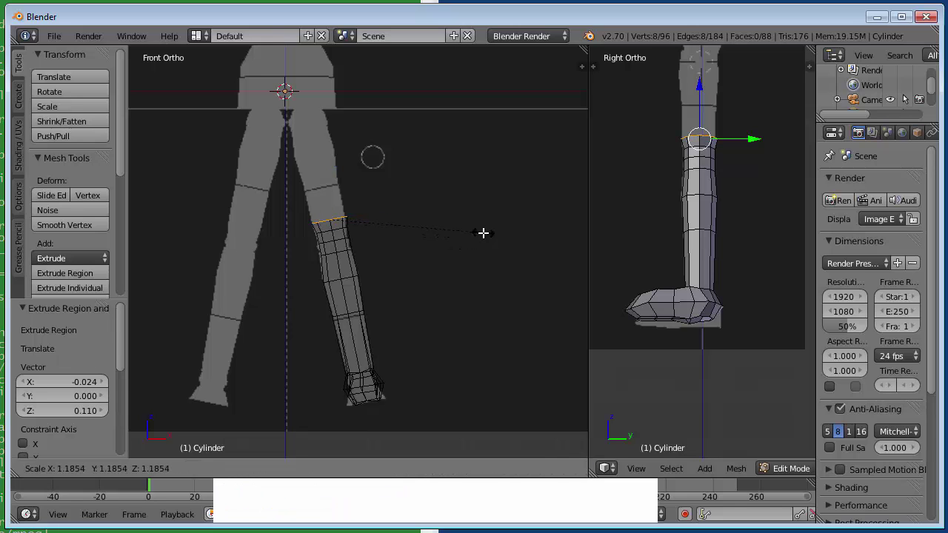
pyautogui.click(486, 235)
# Extrude the thigh up to the hip in three sections by X -0.126, -0.087 and -0.039 with Z 0.568, 0.418 and 0.150
pyautogui.press('e')
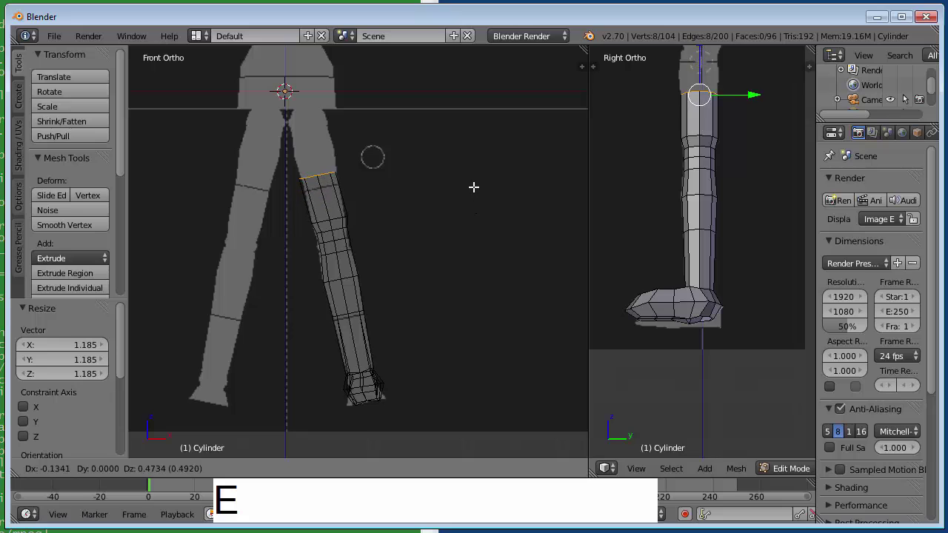
pyautogui.click(475, 180)
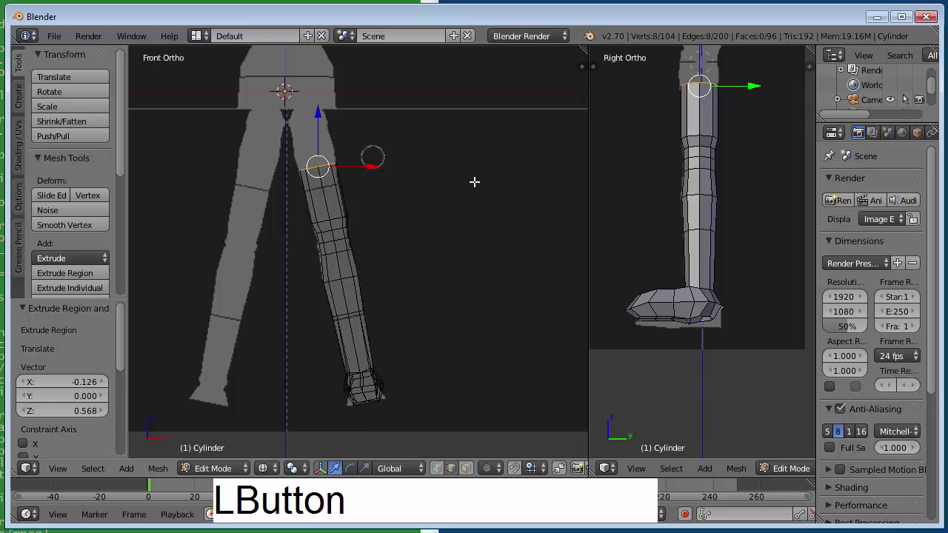
pyautogui.press('e')
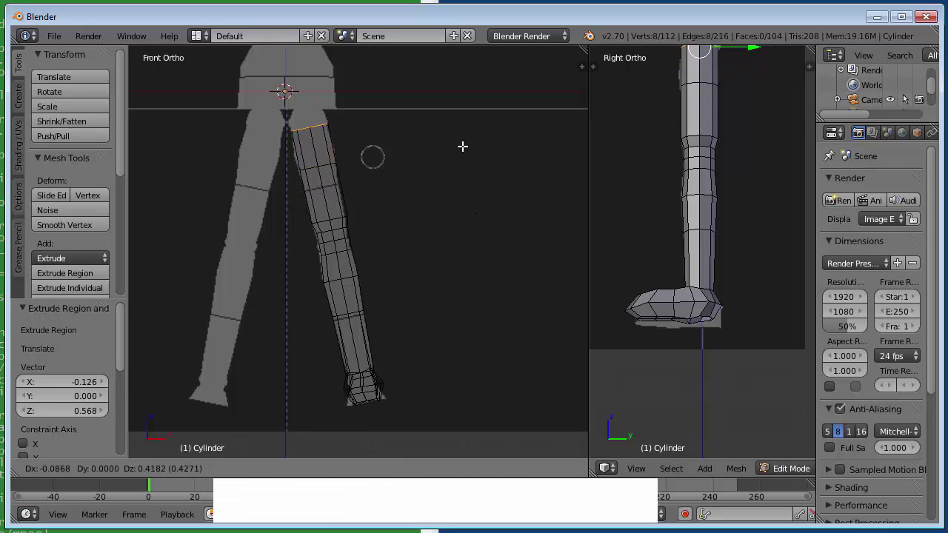
pyautogui.click(462, 146)
pyautogui.press('e')
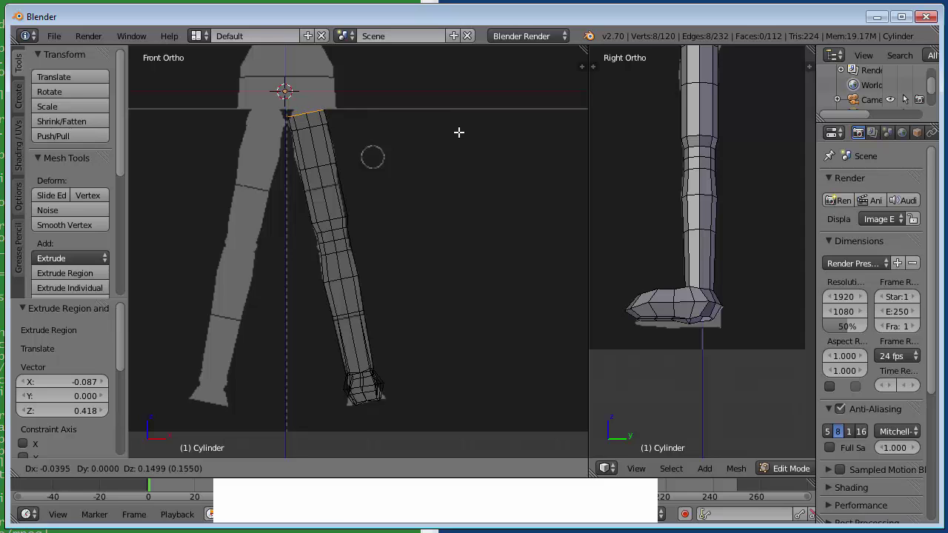
pyautogui.click(458, 132)
pyautogui.press('e')
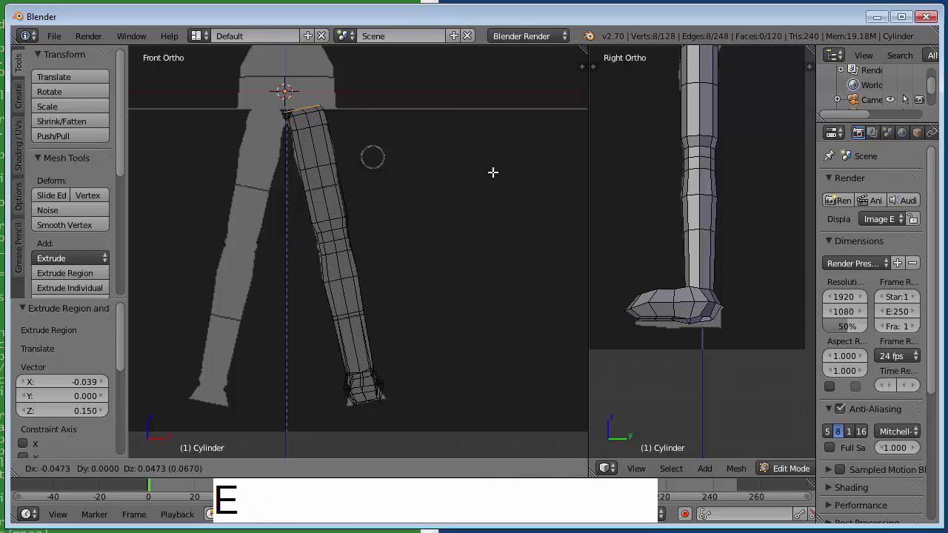
pyautogui.click(493, 174)
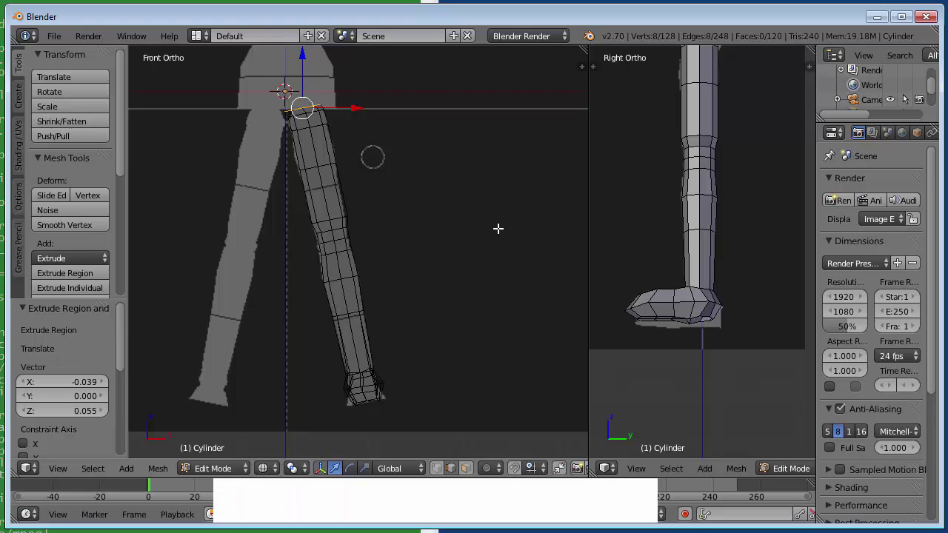
pyautogui.hotkey('ctrl', 'z')
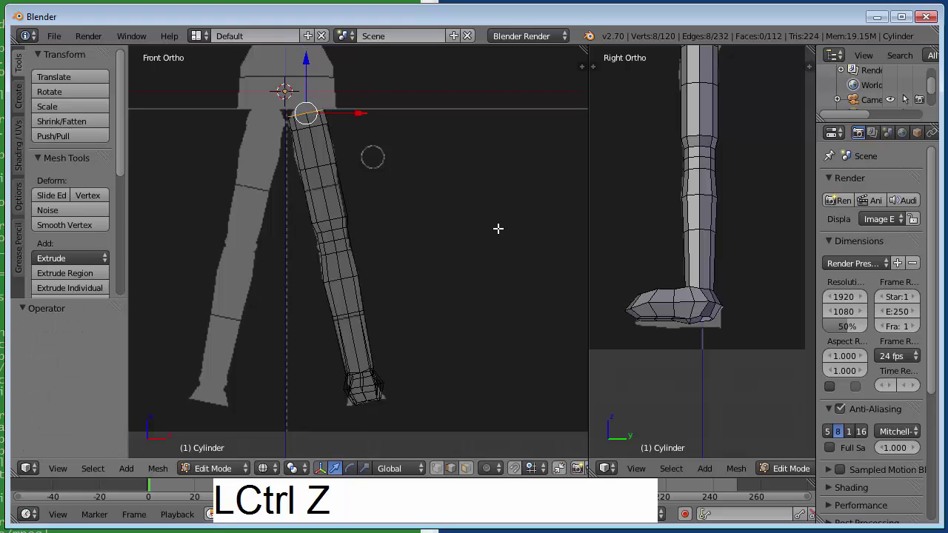
pyautogui.hotkey('ctrl', 'z')
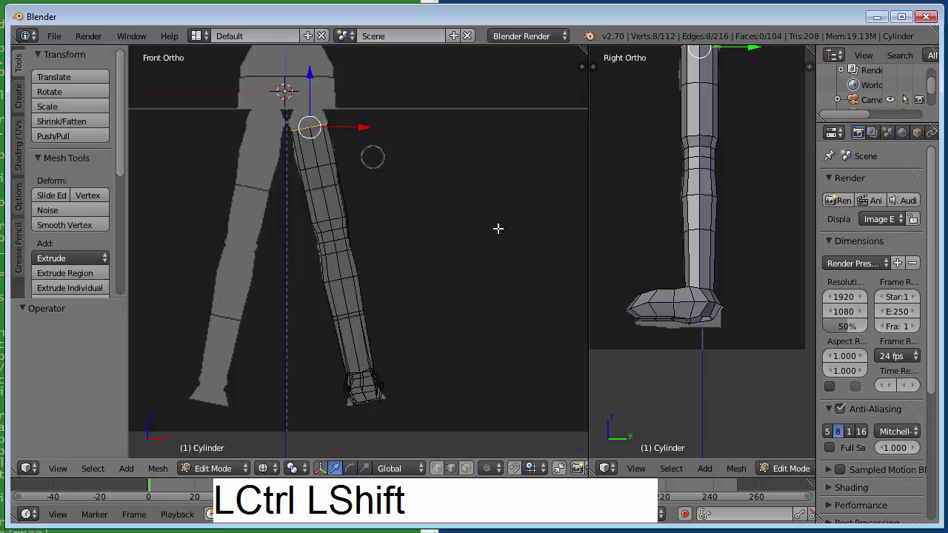
pyautogui.hotkey('ctrl', 'shift', 'z')
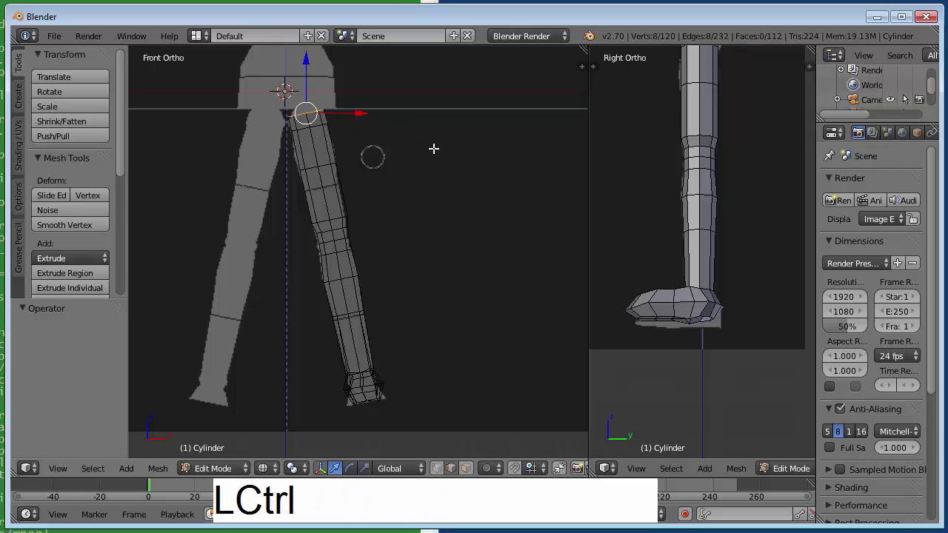
# Level the thigh's top ring by rotating it 11.555°, raise it 0.032 along Z, and display the leg in solid shading
pyautogui.press('r')
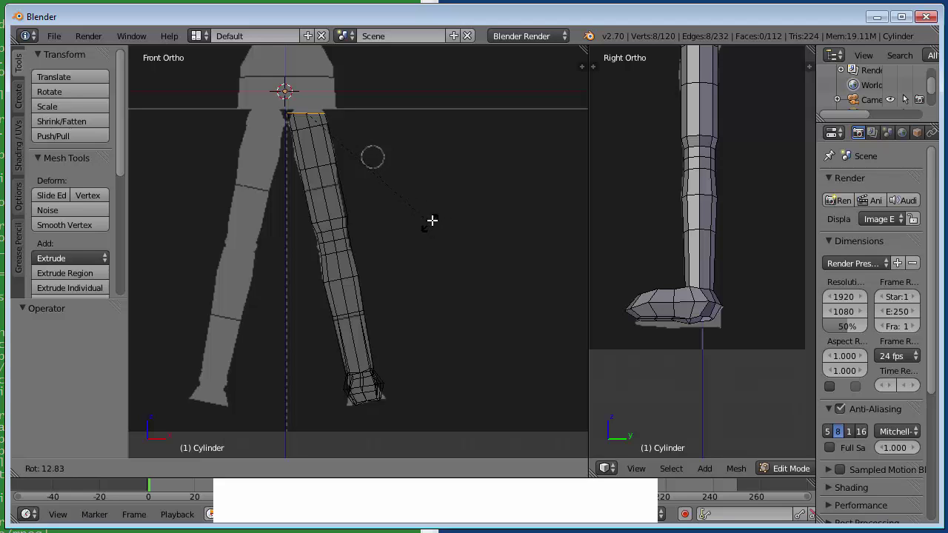
pyautogui.click(429, 220)
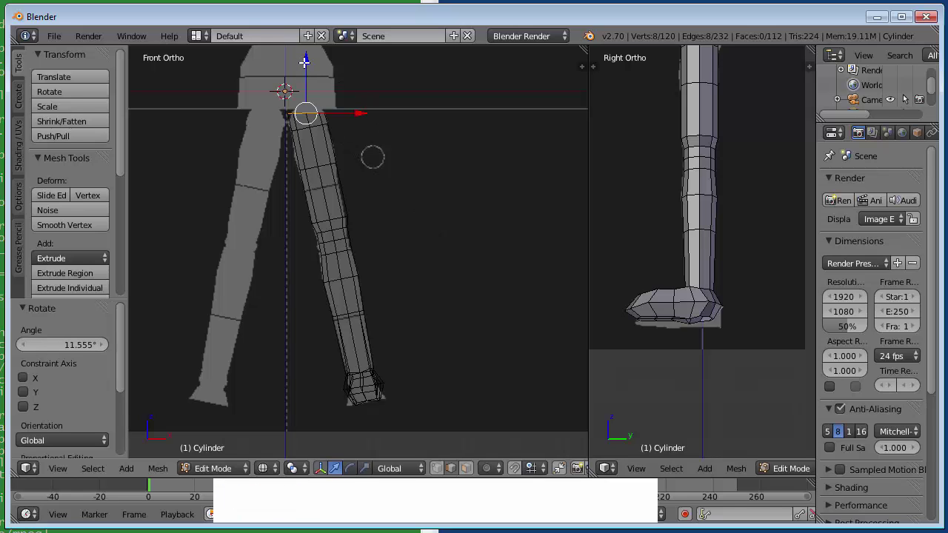
pyautogui.moveTo(304, 62); pyautogui.dragTo(307, 58)
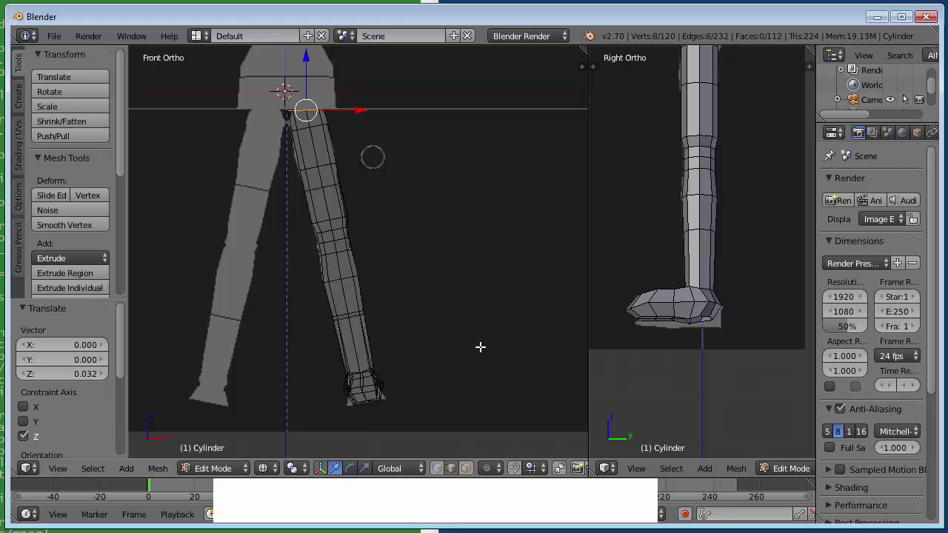
pyautogui.press('z')
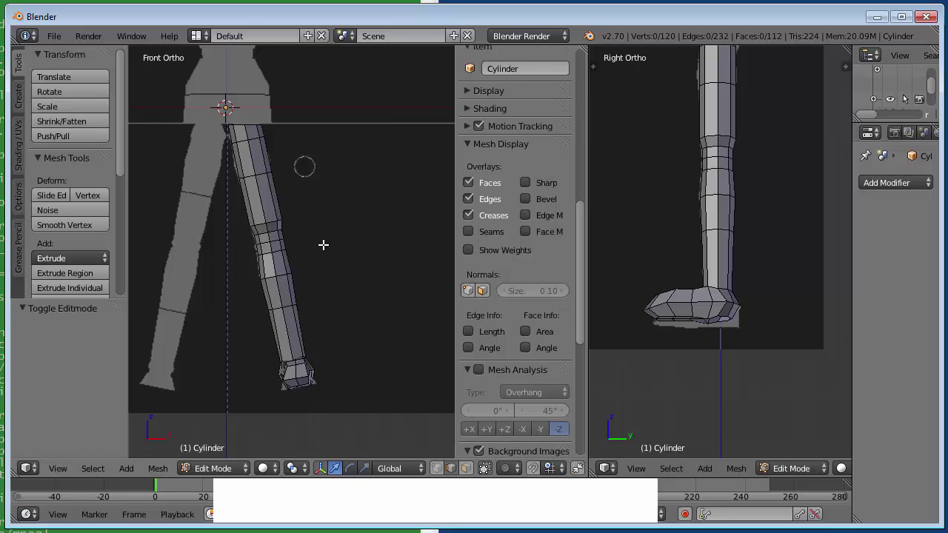
# Switch the leg to Object Mode, widen the Properties editor, and add a Mirror modifier across the X axis
pyautogui.press('Tab')
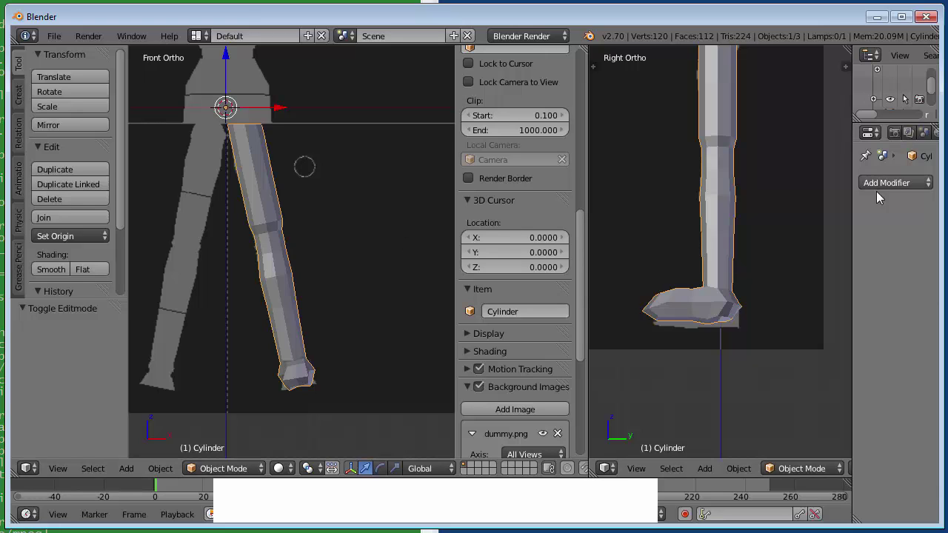
pyautogui.moveTo(853, 214); pyautogui.dragTo(734, 255)
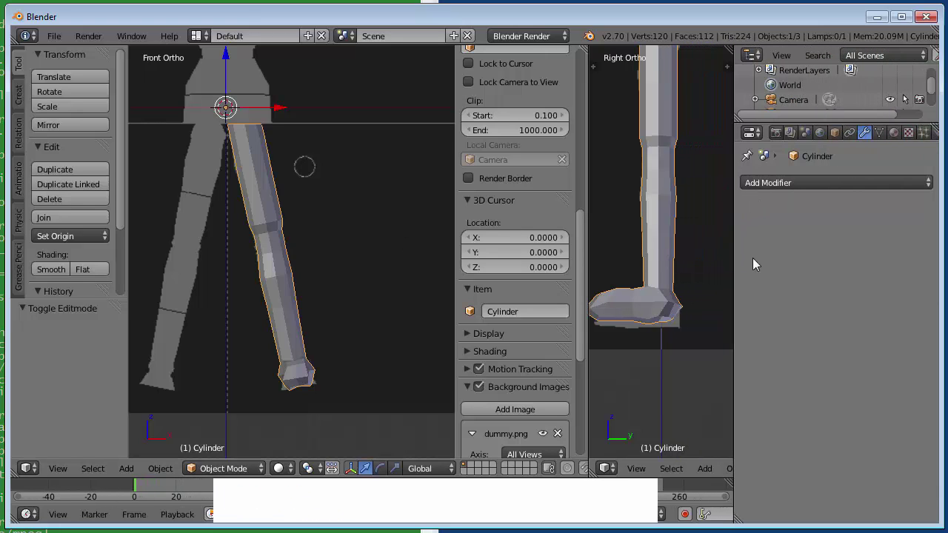
pyautogui.click(867, 139)
pyautogui.click(829, 186)
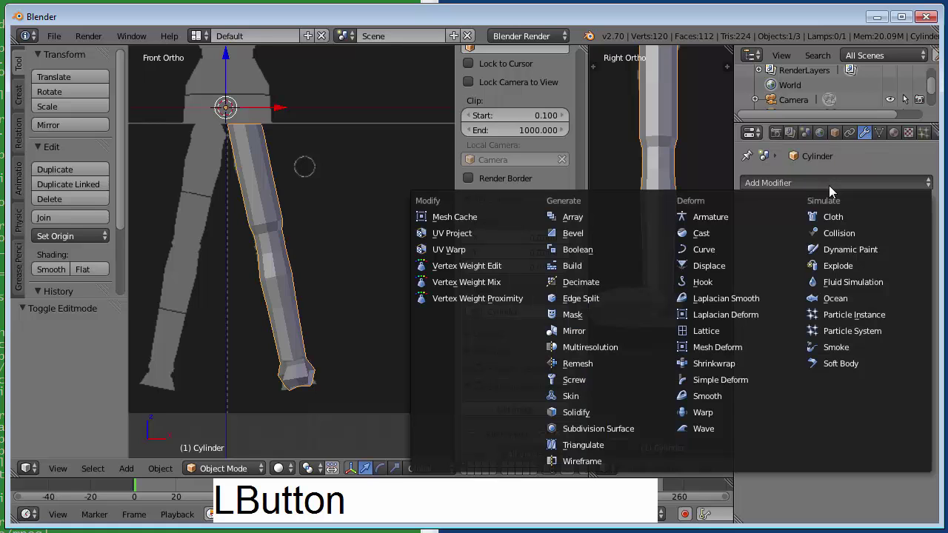
pyautogui.click(620, 335)
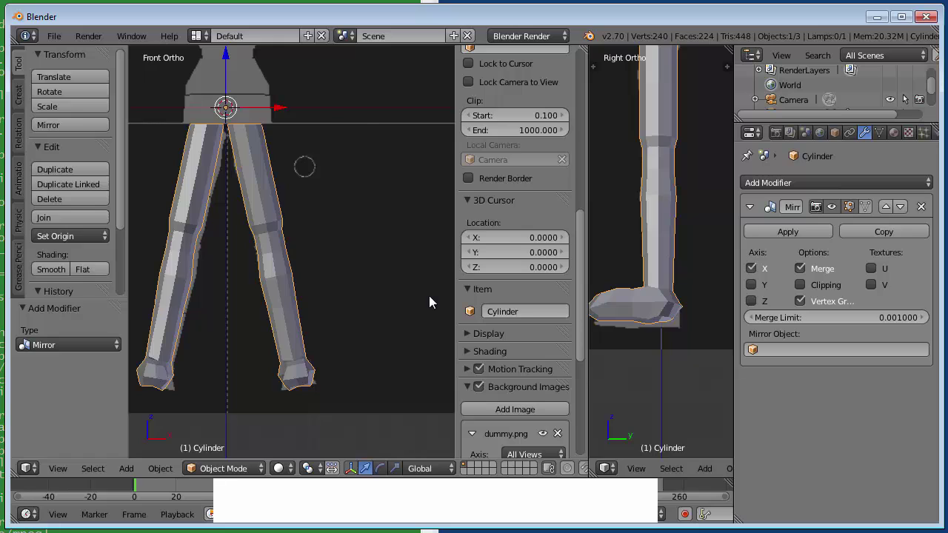
# Hide the front viewport's properties sidebar and enter Edit Mode to check both legs against the reference
pyautogui.press('n')
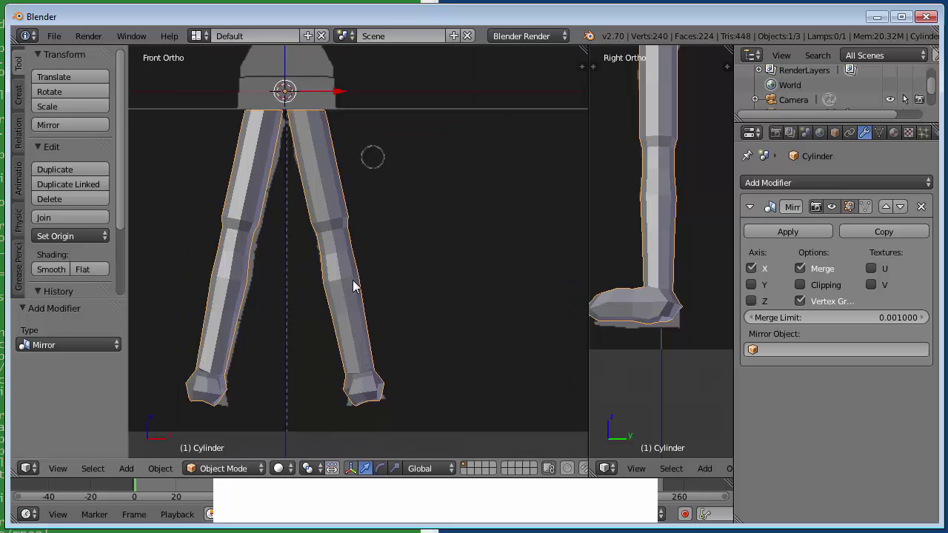
pyautogui.press('Tab')
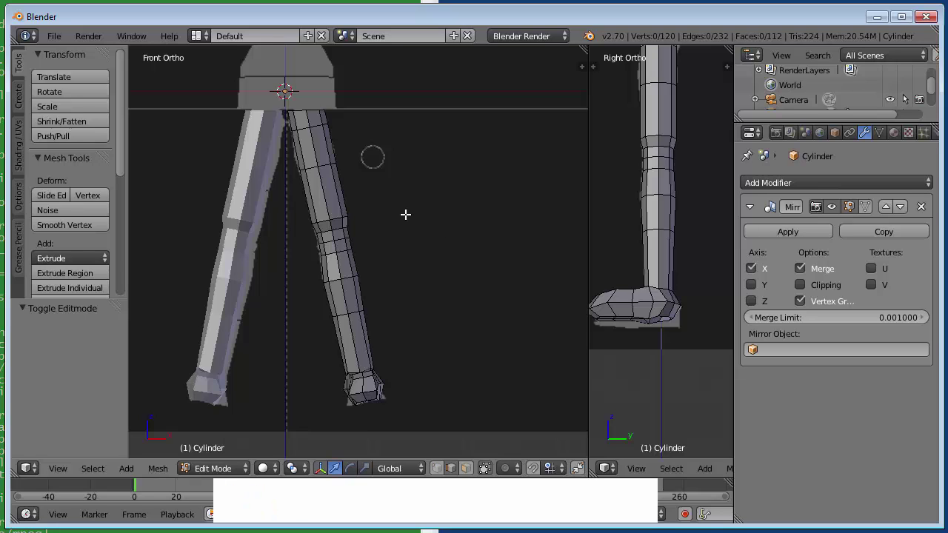
pyautogui.keyDown('shift'); pyautogui.moveTo(455, 173); pyautogui.dragTo(504, 212, button='middle'); pyautogui.keyUp('shift')
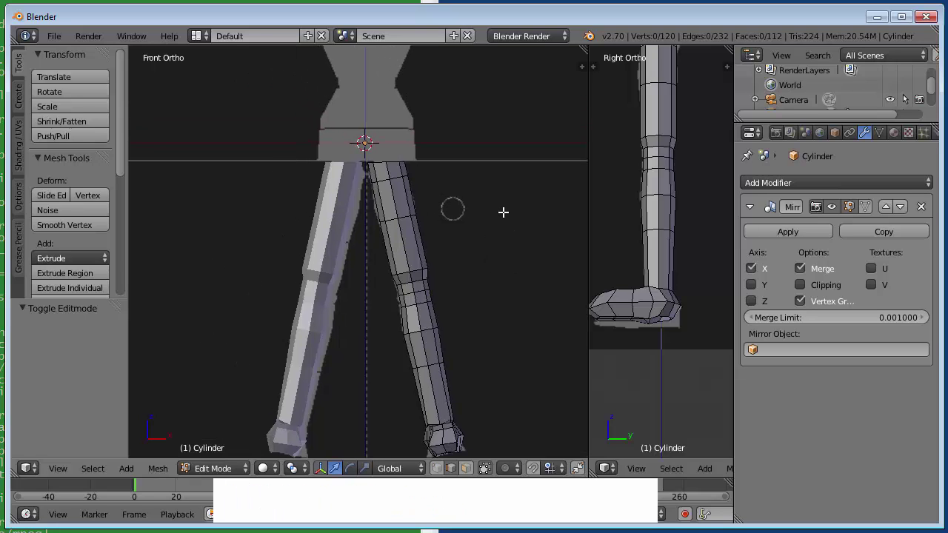
pyautogui.scroll(3, 493, 173)
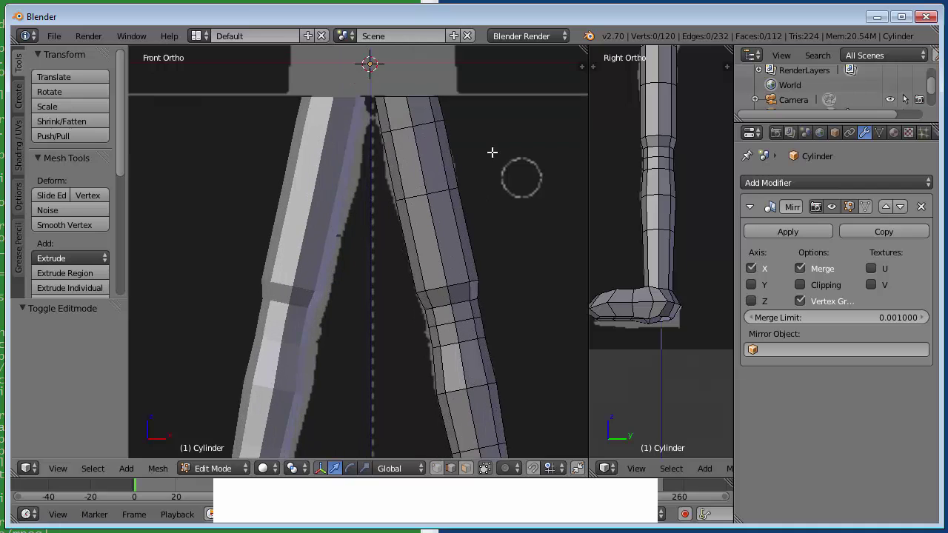
pyautogui.scroll(-3, 495, 113)
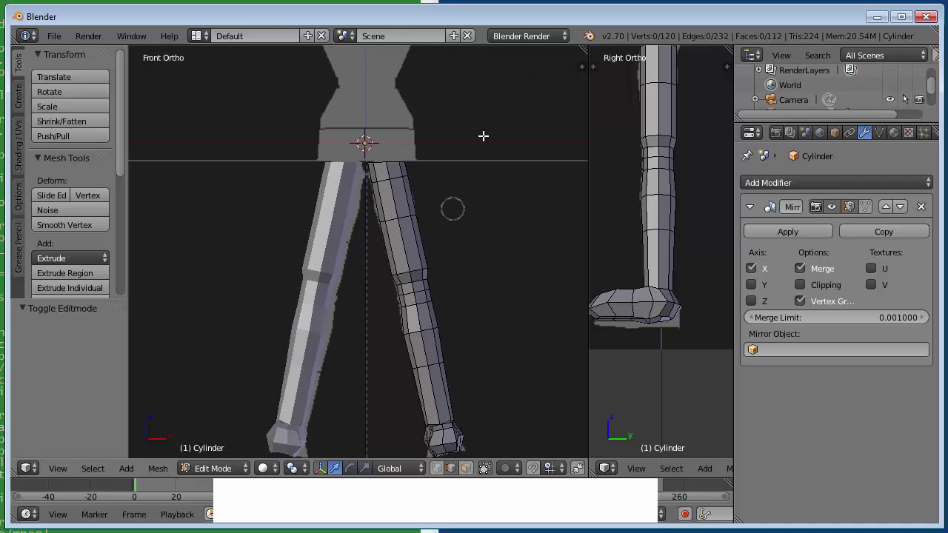
# Apply the leg's Mirror modifier in Object Mode, then reopen the mesh of both legs in Edit Mode
pyautogui.click(786, 231)
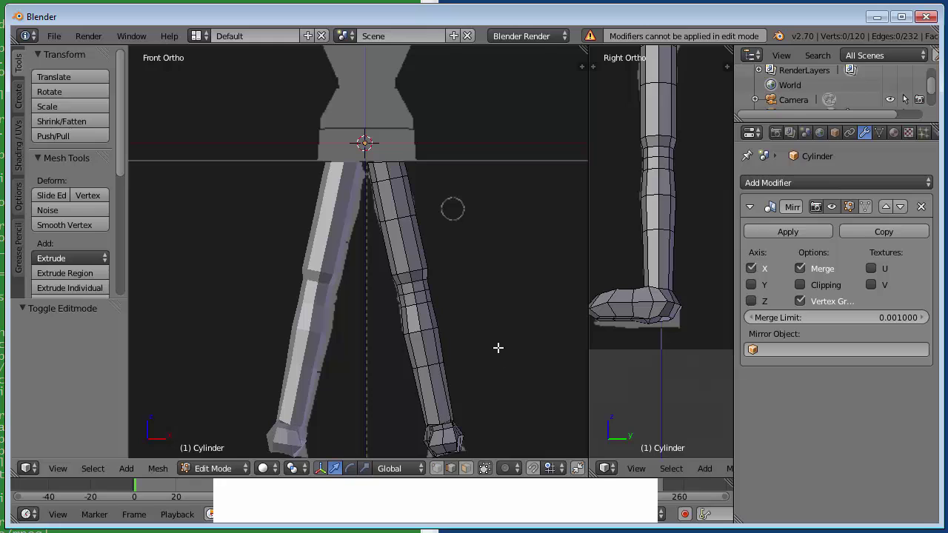
pyautogui.press('Tab')
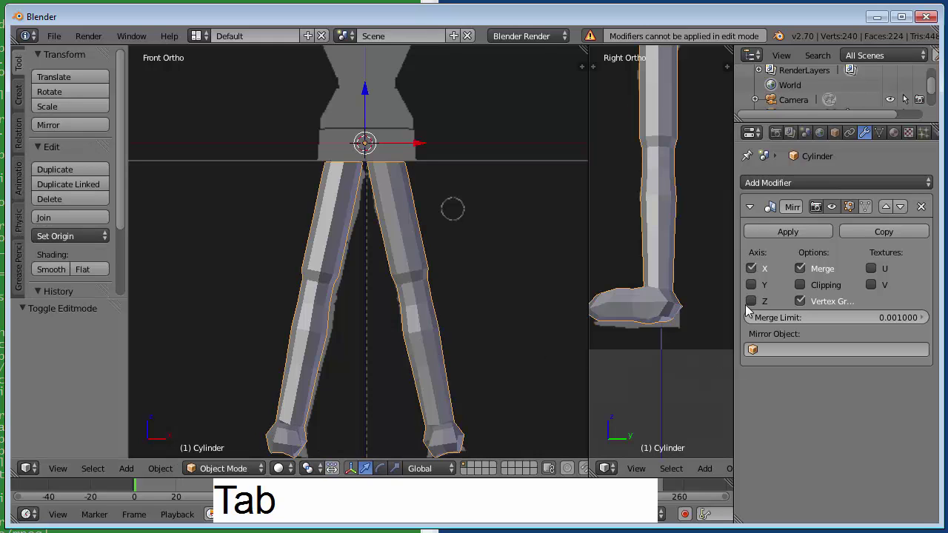
pyautogui.click(783, 231)
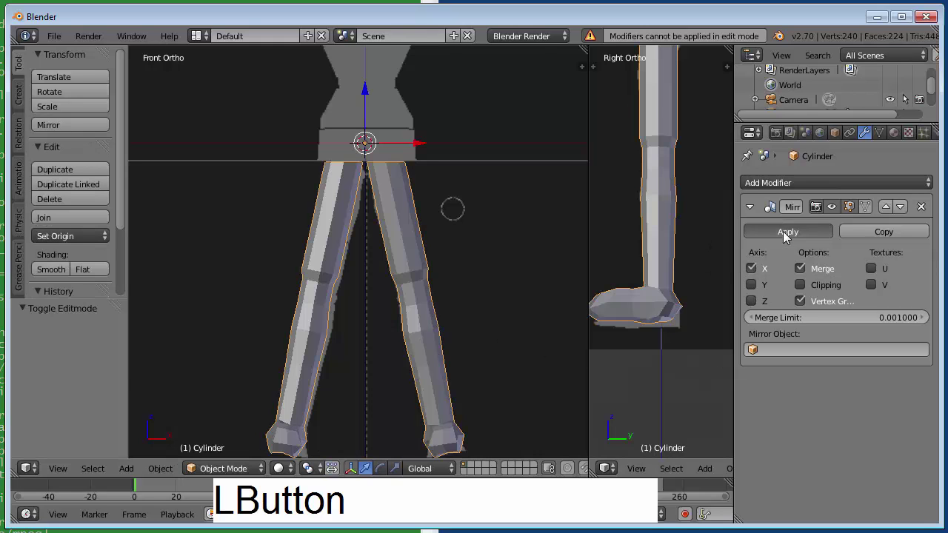
pyautogui.press('Tab')
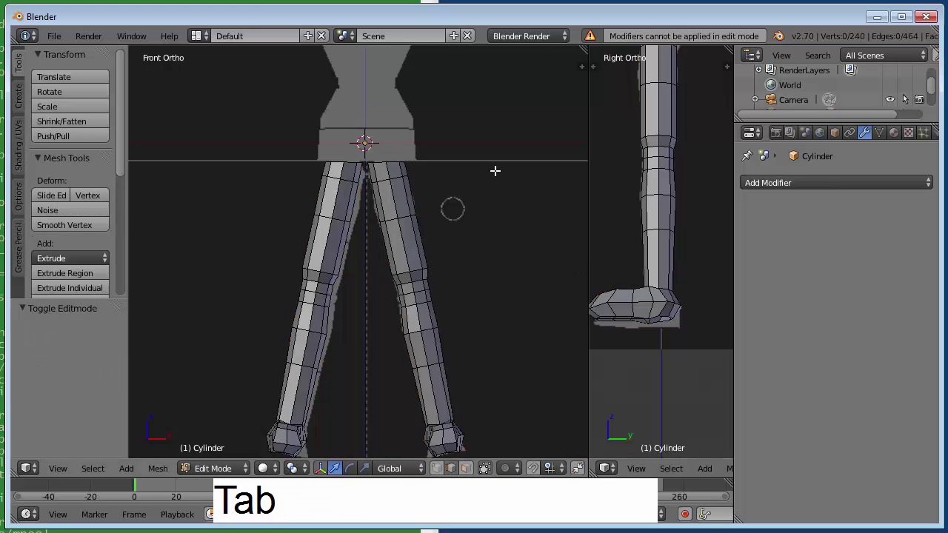
pyautogui.moveTo(493, 170); pyautogui.dragTo(489, 269, button='middle')
pyautogui.scroll(2, 511, 230)
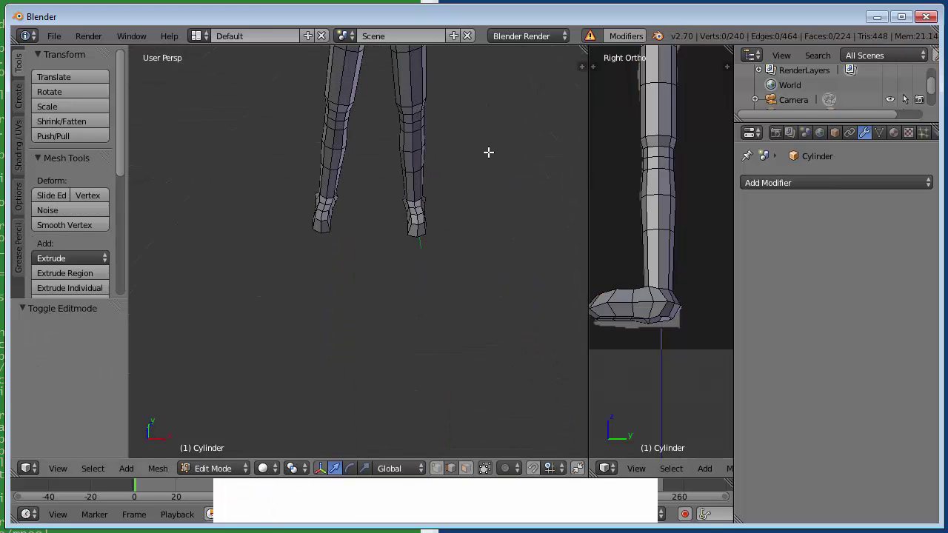
# Switch to edge selection and bridge the first pair of facing inner edges on the two thigh rims with a new face
pyautogui.keyDown('shift'); pyautogui.moveTo(489, 152); pyautogui.dragTo(463, 474, button='middle'); pyautogui.keyUp('shift')
pyautogui.scroll(1, 462, 180)
pyautogui.scroll(1, 462, 180)
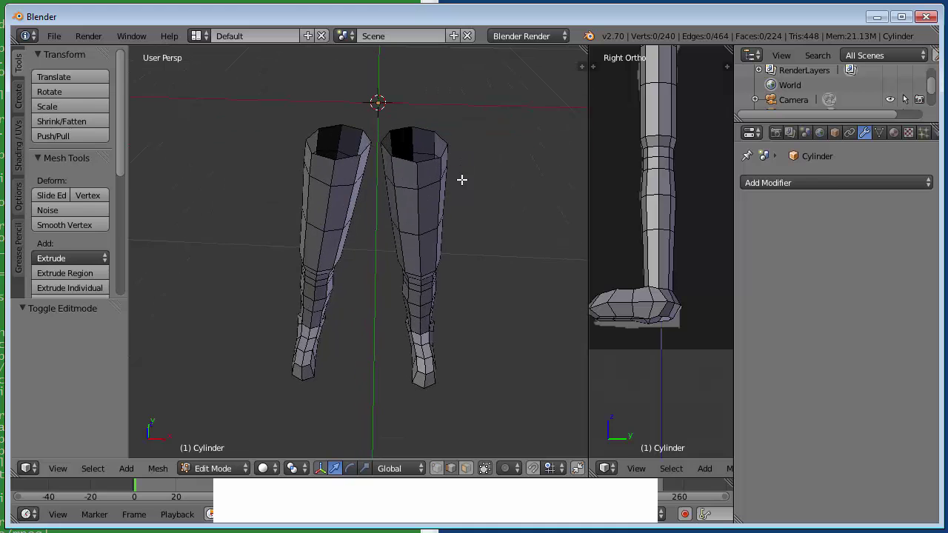
pyautogui.keyDown('shift'); pyautogui.moveTo(520, 133); pyautogui.dragTo(493, 332, button='middle'); pyautogui.keyUp('shift')
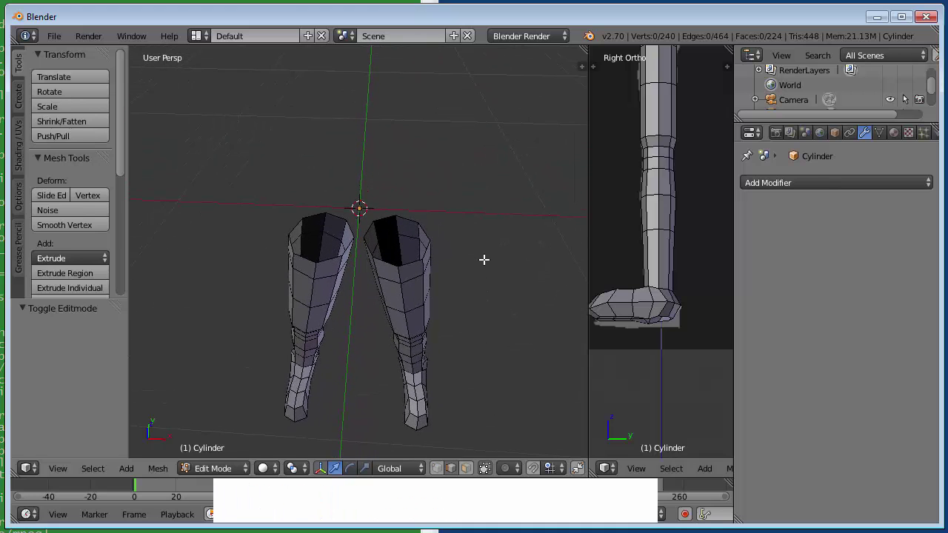
pyautogui.scroll(3, 484, 260)
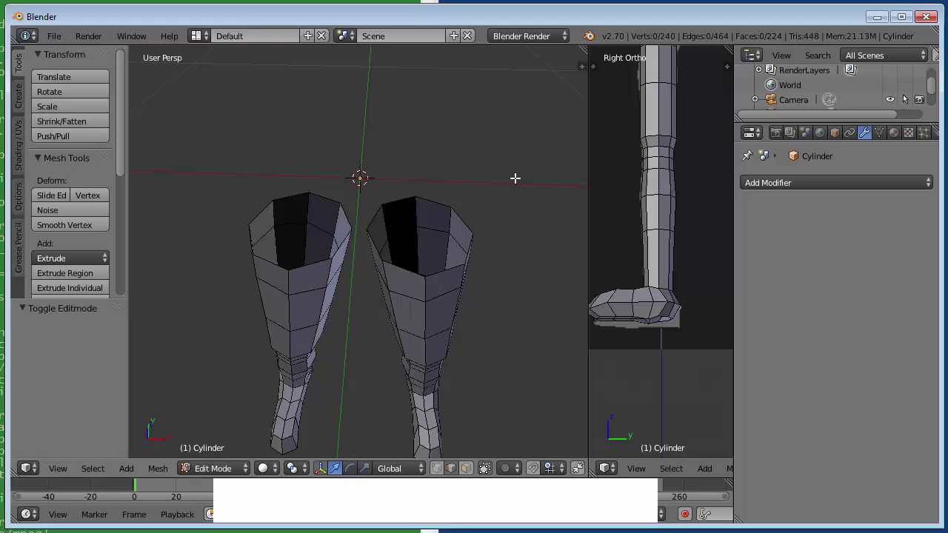
pyautogui.hotkey('ctrl', 'Tab')
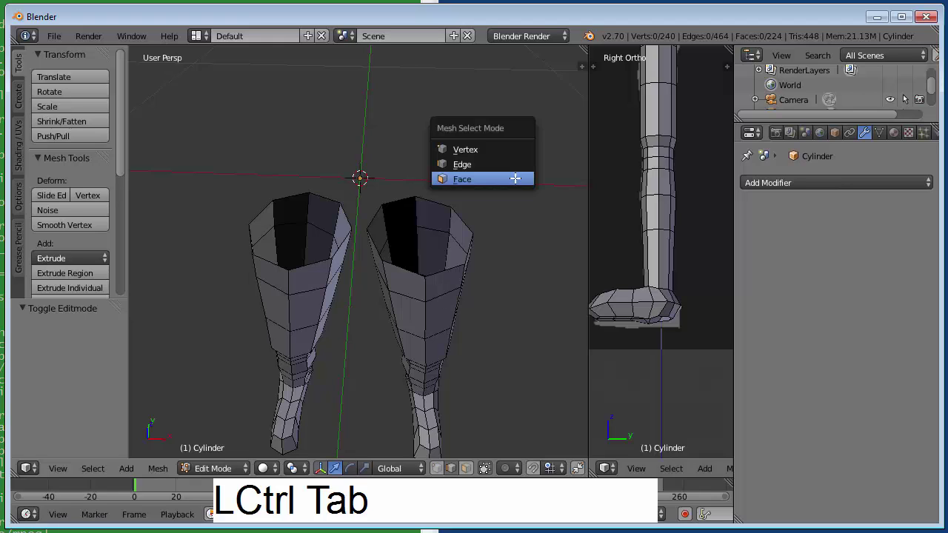
pyautogui.press('e')
pyautogui.rightClick(357, 217)
pyautogui.keyDown('shift'); pyautogui.rightClick(375, 216); pyautogui.keyUp('shift')
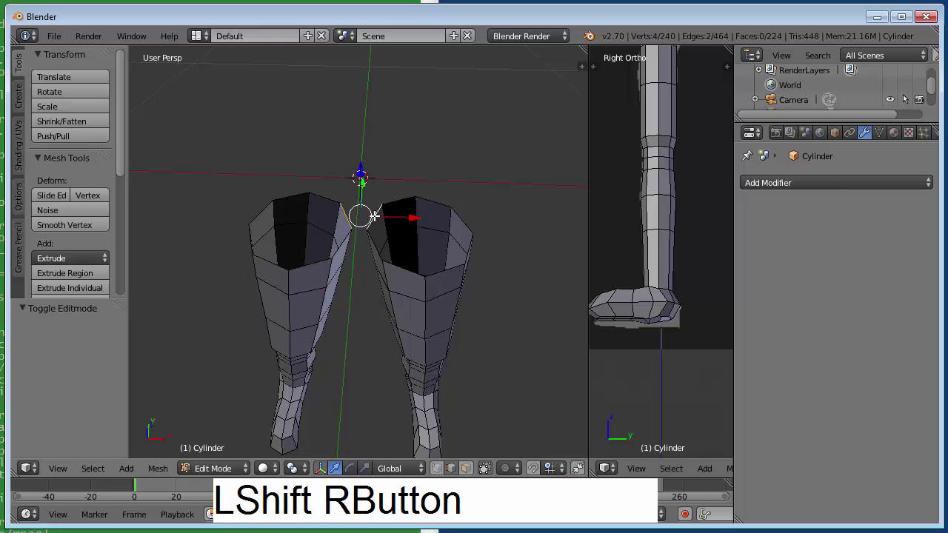
pyautogui.press('f')
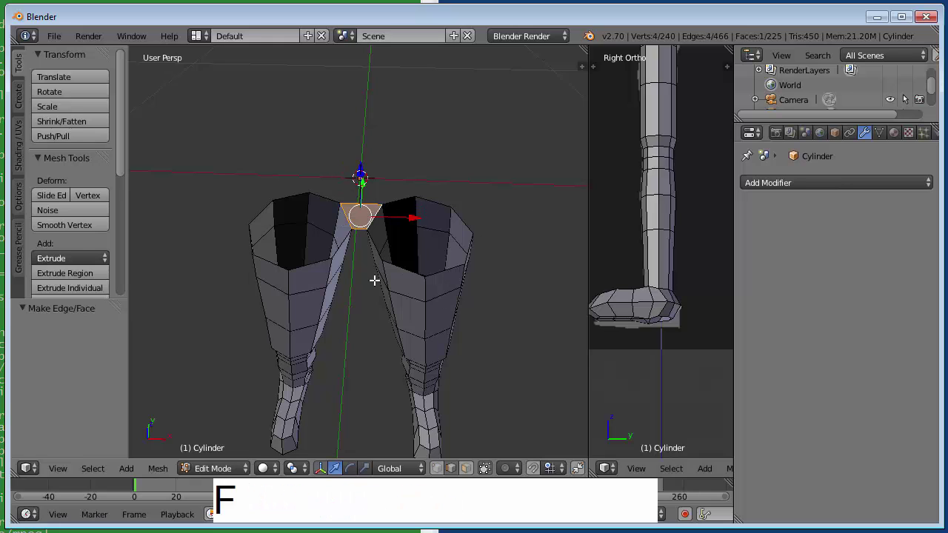
# Fill a second face between the next pair of inner thigh rim edges at the crotch, and clear the selection
pyautogui.rightClick(342, 244)
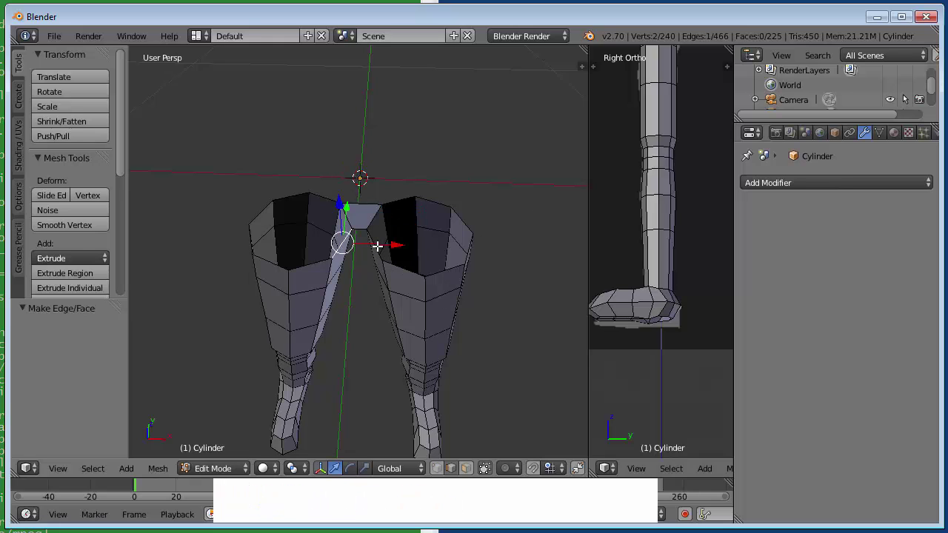
pyautogui.keyDown('shift'); pyautogui.rightClick(378, 248); pyautogui.keyUp('shift')
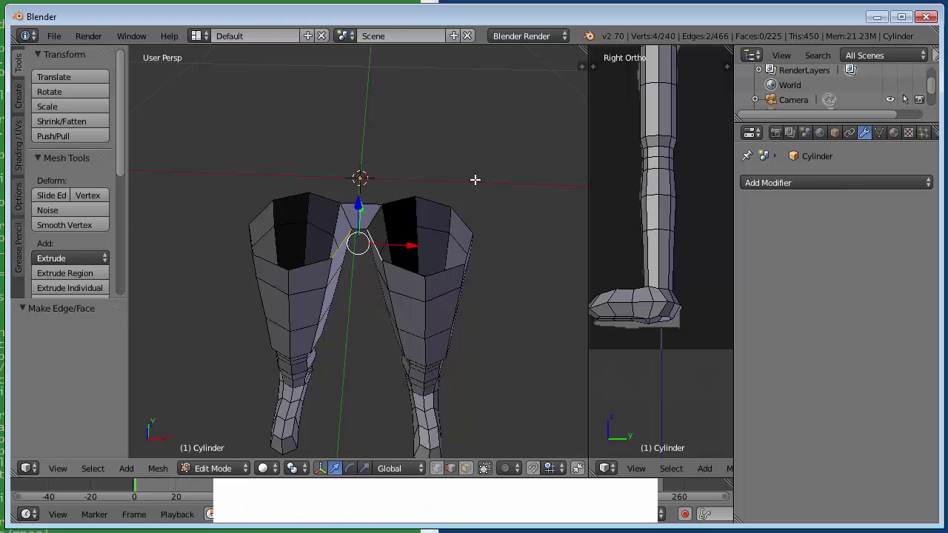
pyautogui.press('f')
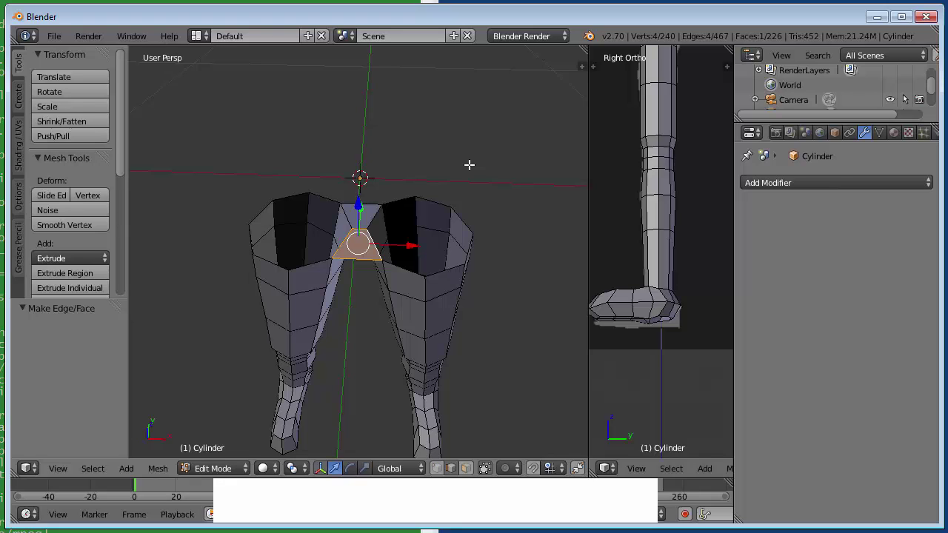
pyautogui.press('a')
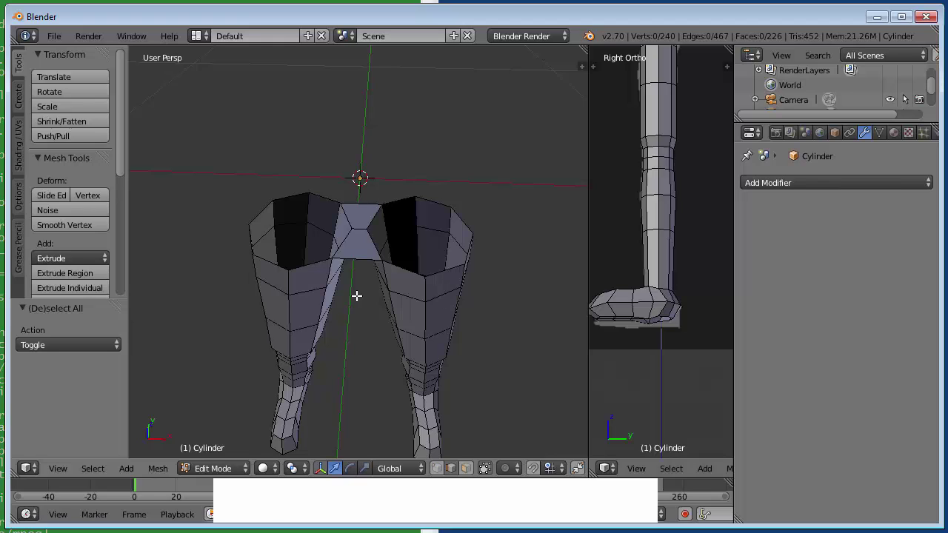
# Add one centred loop cut through the two crotch faces joining the legs, and deselect everything
pyautogui.press('ctrl')
pyautogui.hotkey('ctrl', 'r')
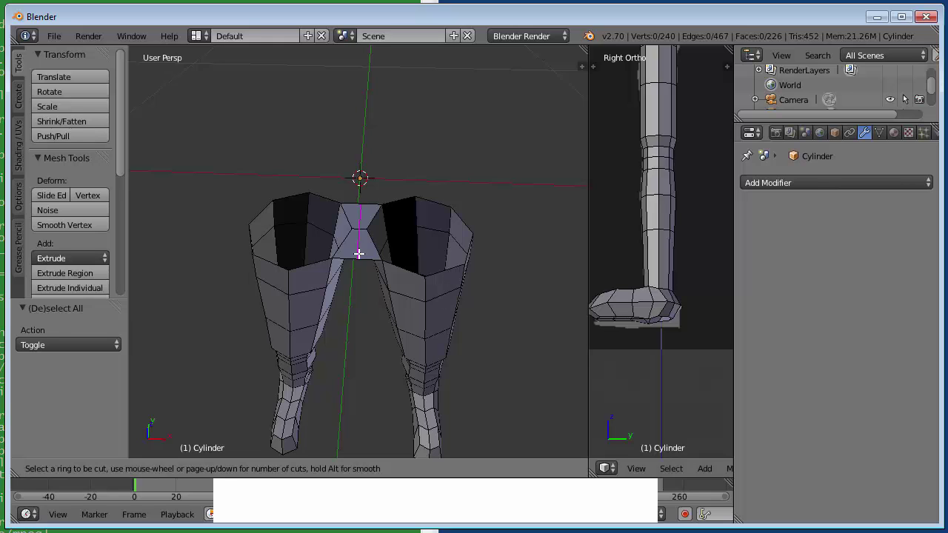
pyautogui.click(359, 253)
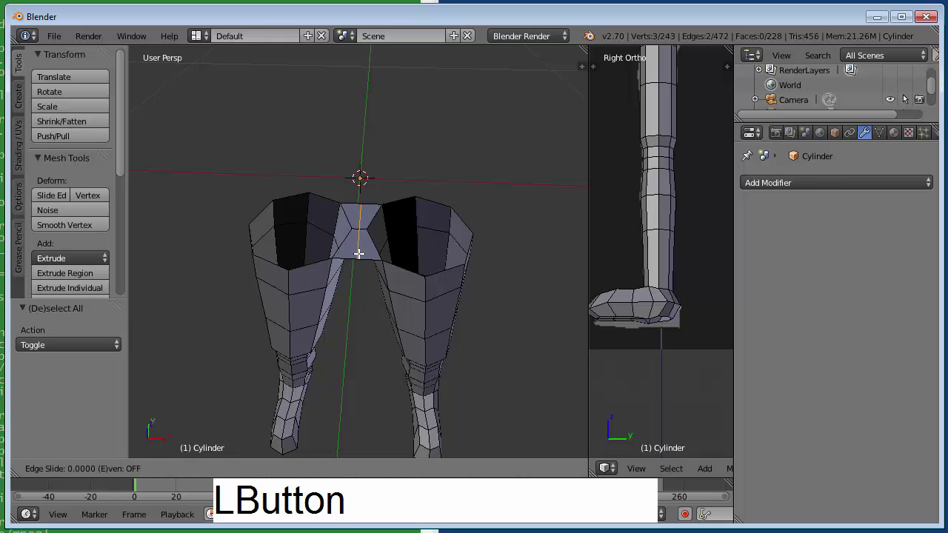
pyautogui.click(358, 253)
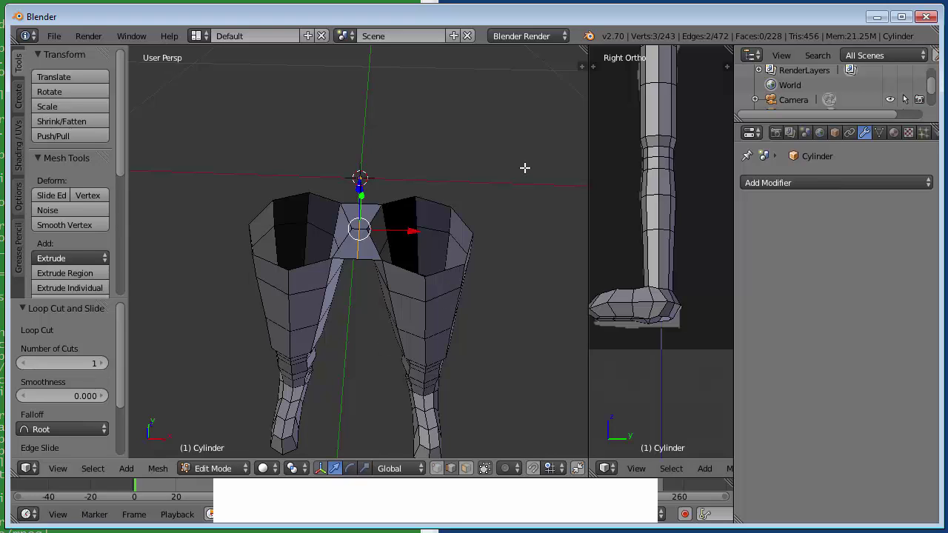
pyautogui.press('a')
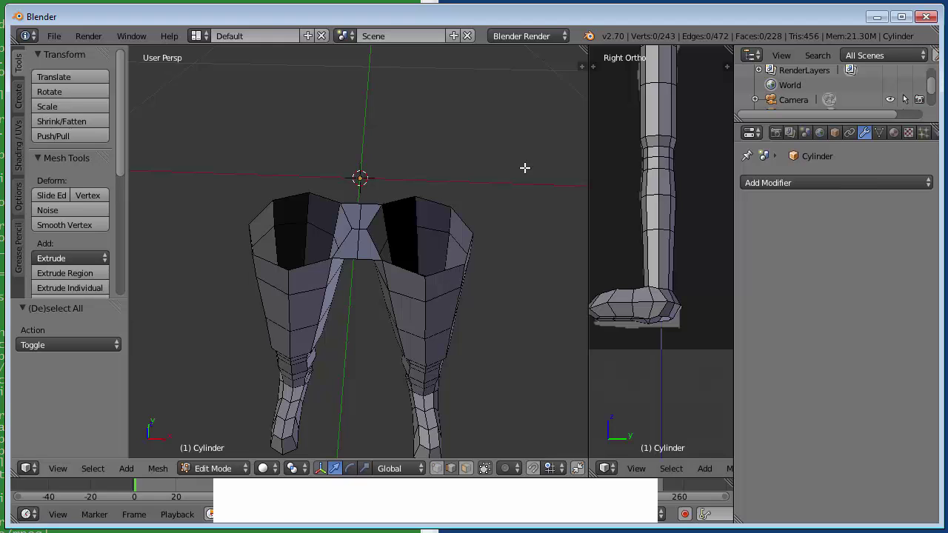
# Select the open edge loop around both joined thigh tops and extrude it 0.374 along Z in front view to start the hips
pyautogui.press('KP_1')
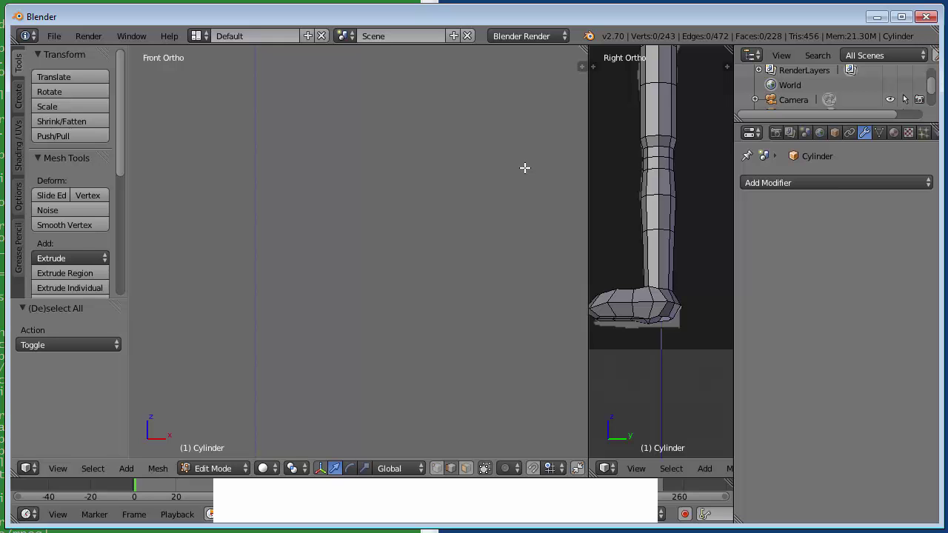
pyautogui.press('KP_Decimal')
pyautogui.scroll(-10, 414, 293)
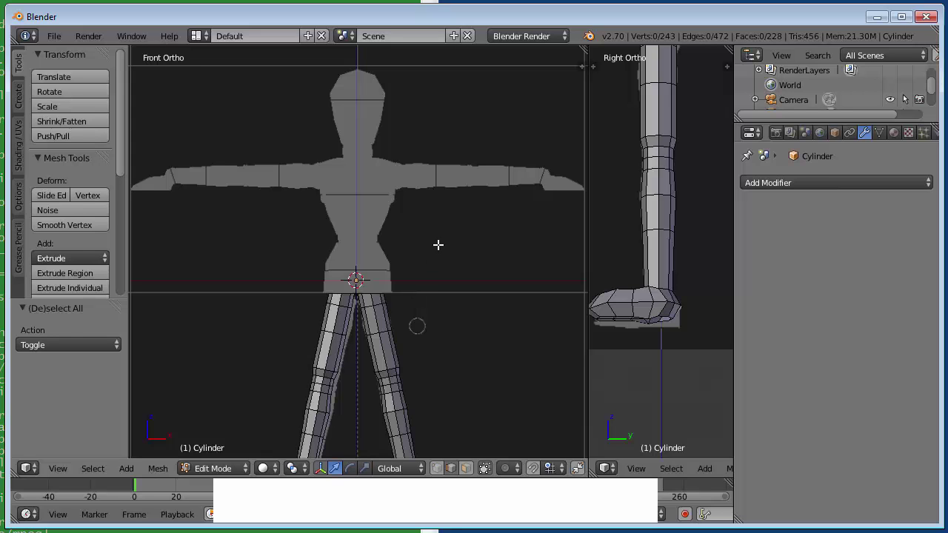
pyautogui.moveTo(469, 263)
pyautogui.mouseDown(button='middle')
pyautogui.moveTo(444, 319)
pyautogui.moveTo(460, 265)
pyautogui.mouseUp(button='middle')
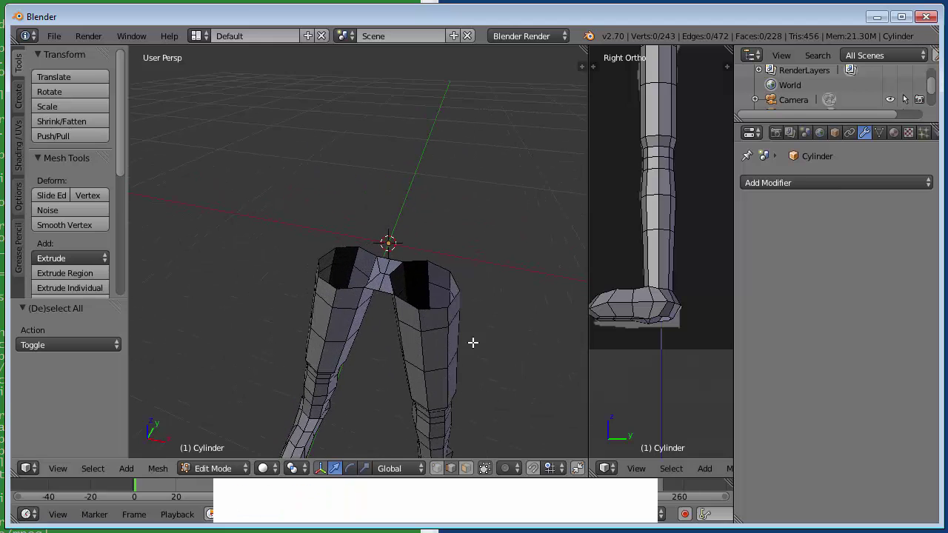
pyautogui.keyDown('alt'); pyautogui.rightClick(430, 308); pyautogui.keyUp('alt')
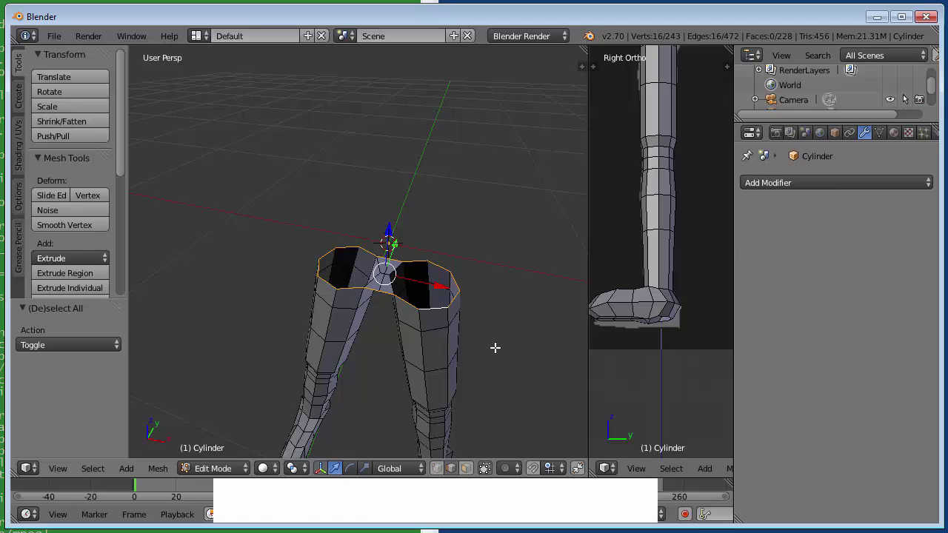
pyautogui.press('KP_1')
pyautogui.scroll(-5, 495, 348)
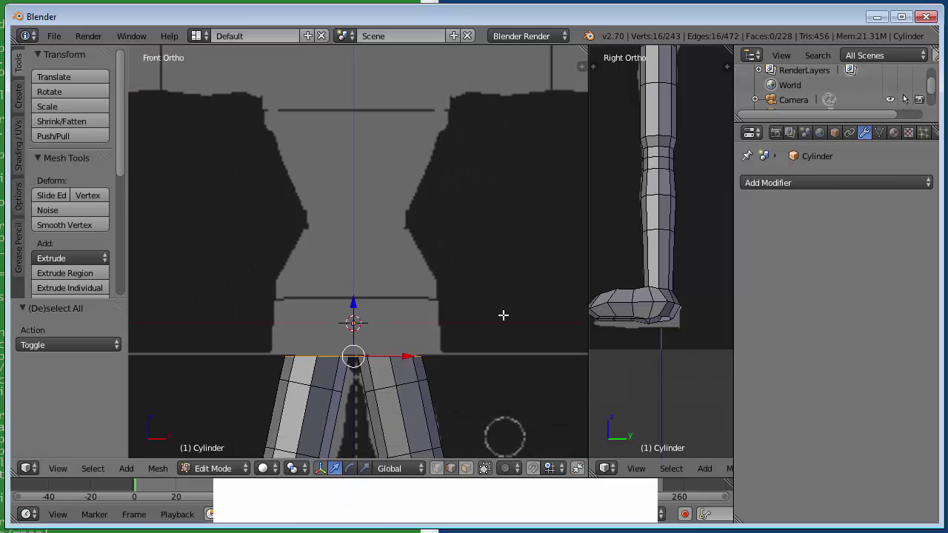
pyautogui.press('e')
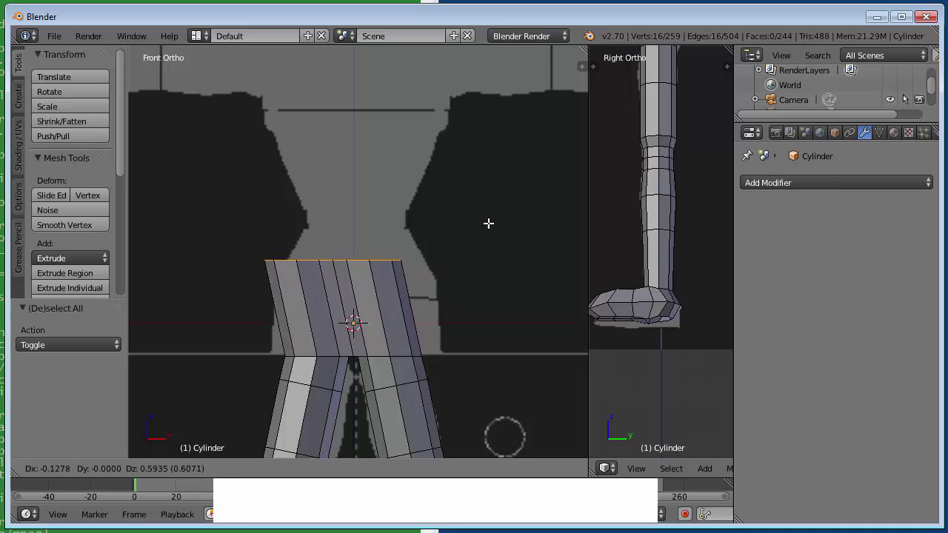
pyautogui.press('z')
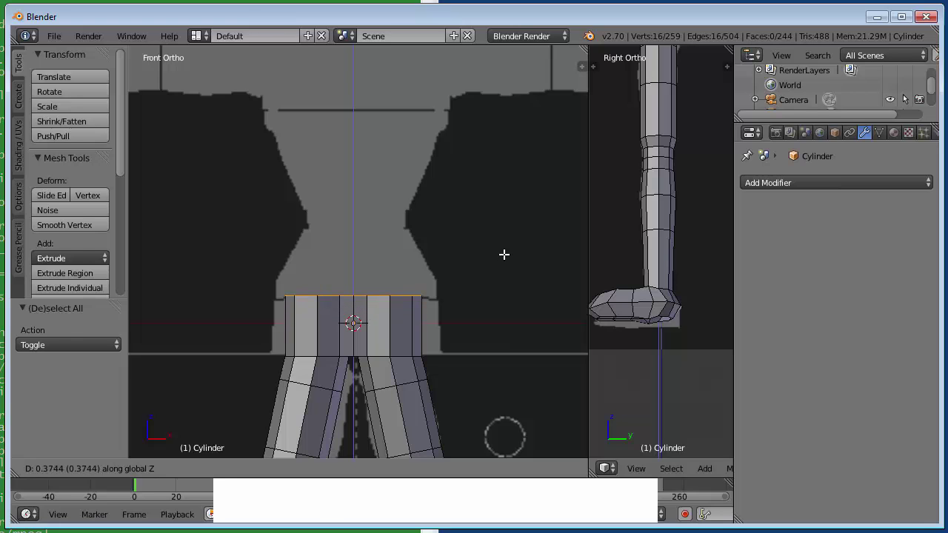
pyautogui.click(504, 254)
# Extrude the top hip ring 0.365 along Z and scale it to 0.851 to narrow the waist
pyautogui.press('e')
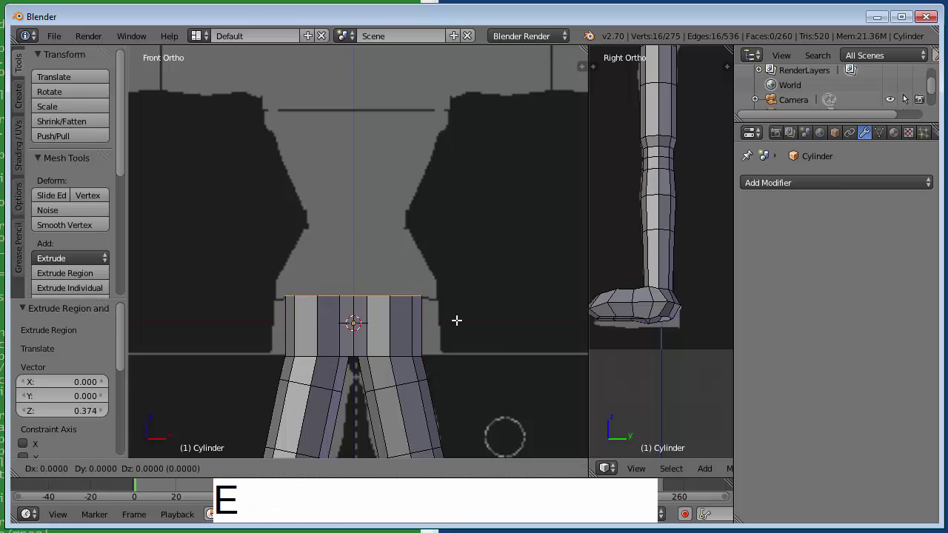
pyautogui.press('z')
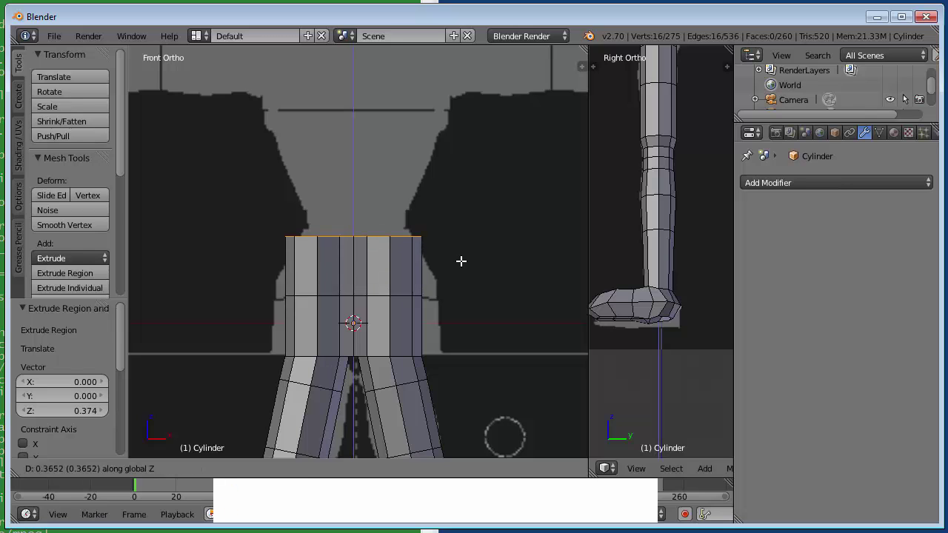
pyautogui.click(461, 260)
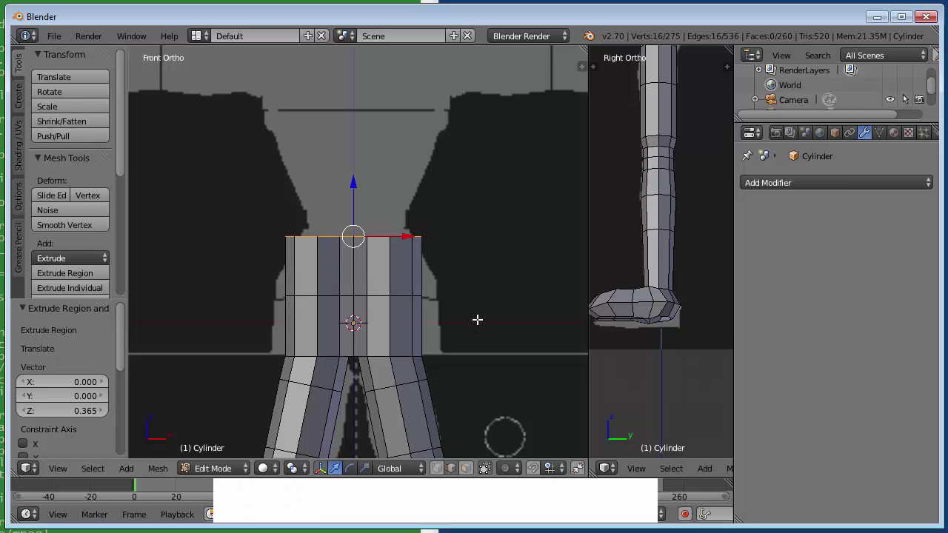
pyautogui.press('s')
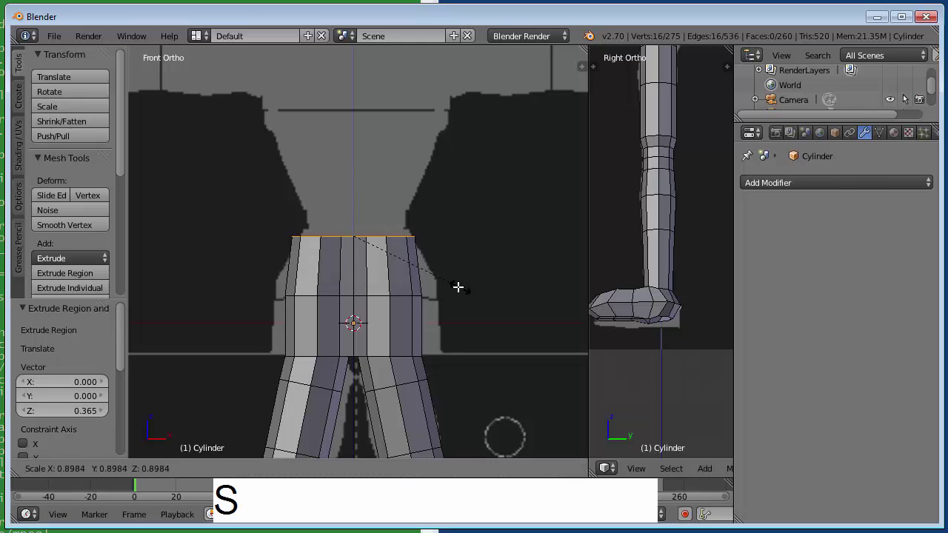
pyautogui.click(454, 284)
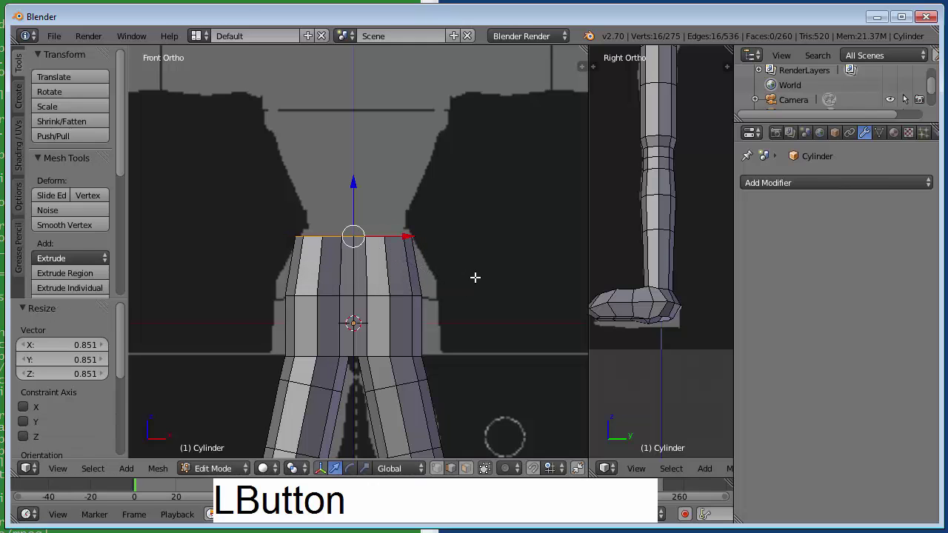
# Extrude the waist ring 0.329 upward and scale the new ring to 1.140 for the lower torso
pyautogui.press('e')
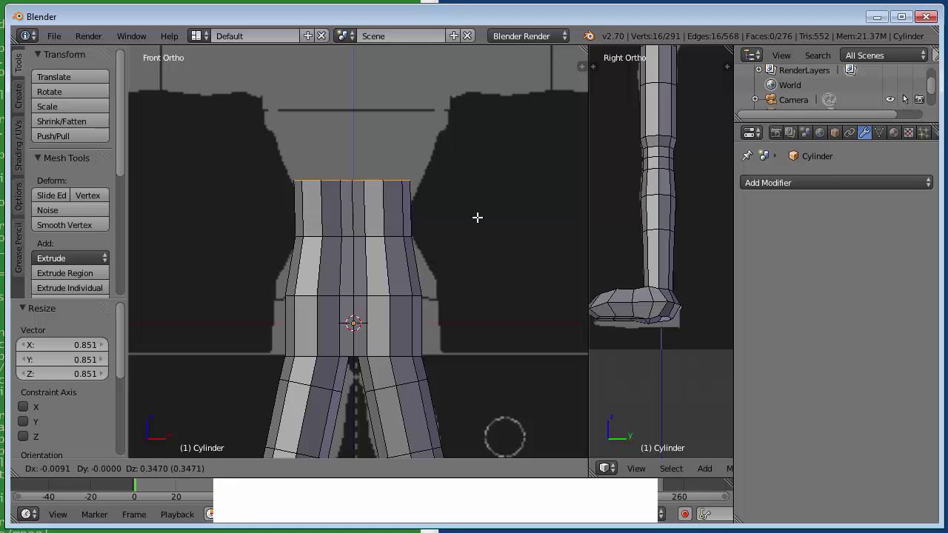
pyautogui.click(478, 220)
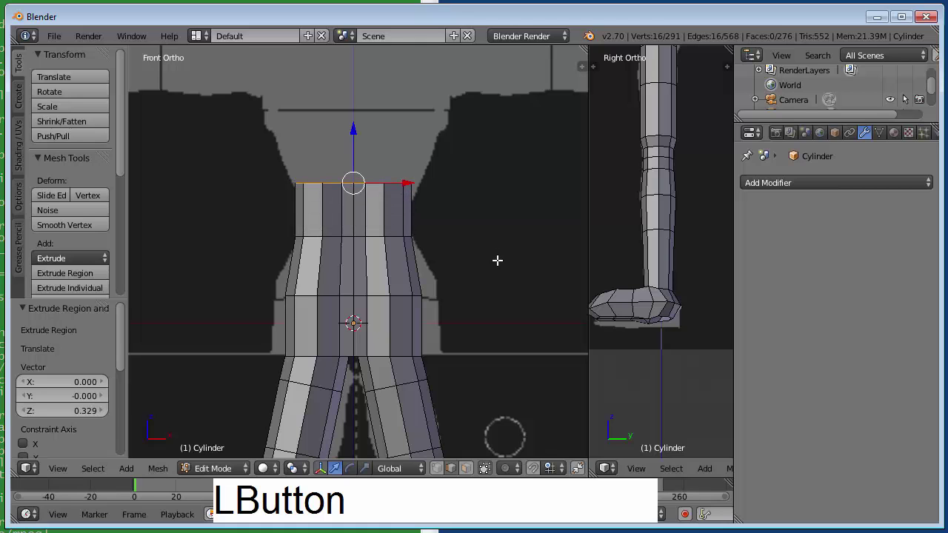
pyautogui.press('s')
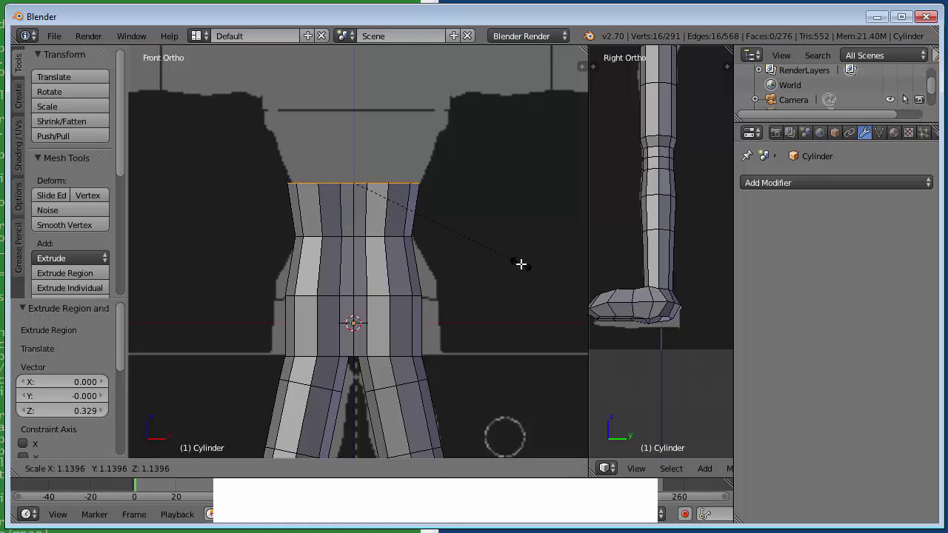
pyautogui.click(515, 253)
# Extrude the lower torso ring 0.324 along Z and scale it to 1.304 to widen toward the chest
pyautogui.press('e')
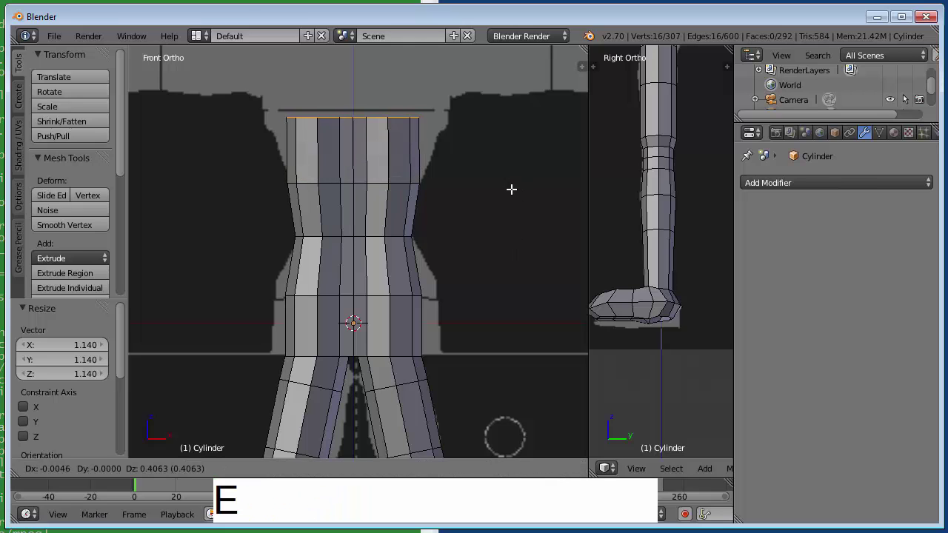
pyautogui.press('z')
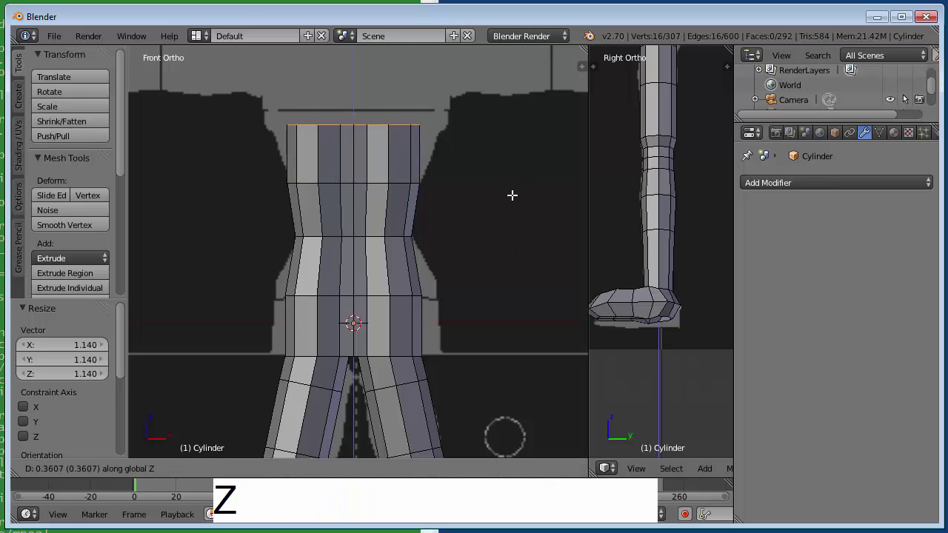
pyautogui.click(511, 201)
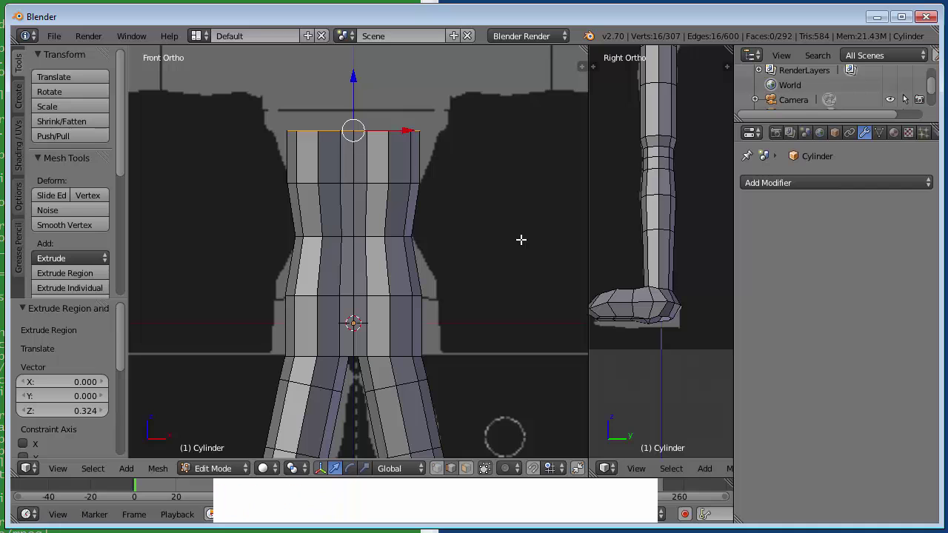
pyautogui.press('s')
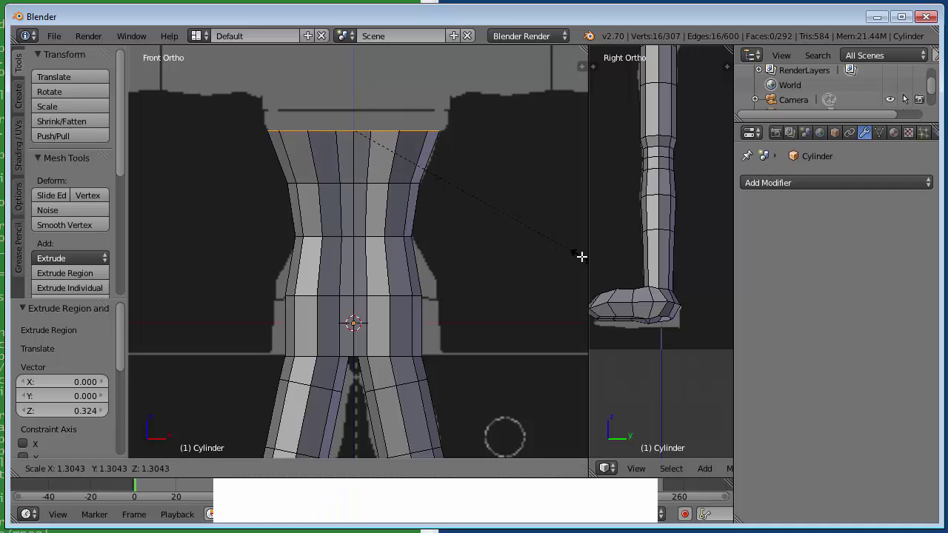
pyautogui.click(581, 256)
# Extrude the open chest ring upward 0.347 along Z and extrude the new ring another 0.196 up toward the shoulders
pyautogui.keyDown('shift'); pyautogui.moveTo(510, 195); pyautogui.dragTo(520, 416, button='middle'); pyautogui.keyUp('shift')
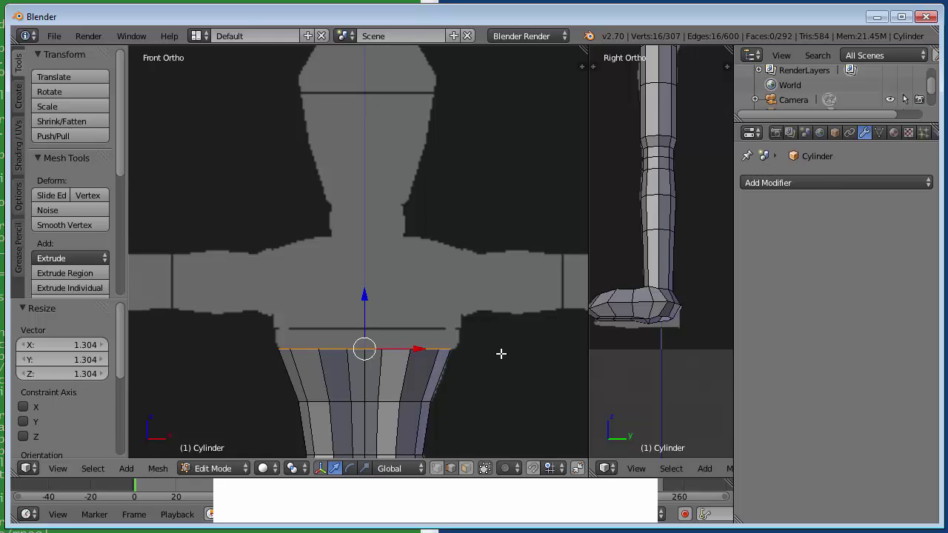
pyautogui.press('e')
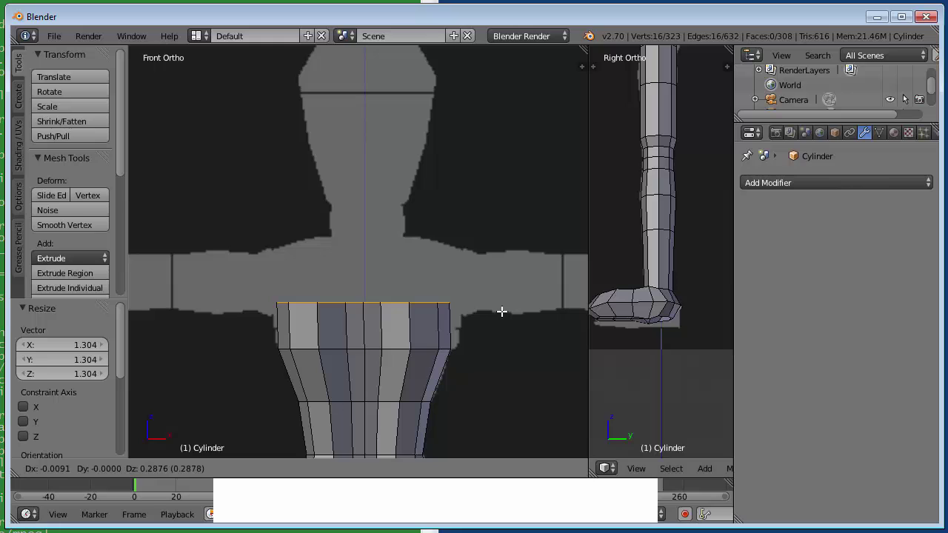
pyautogui.press('z')
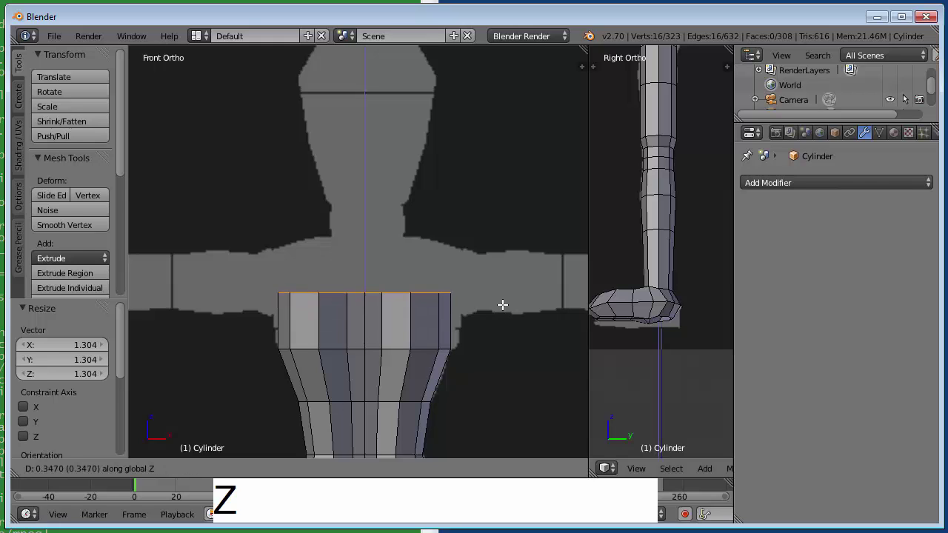
pyautogui.click(503, 304)
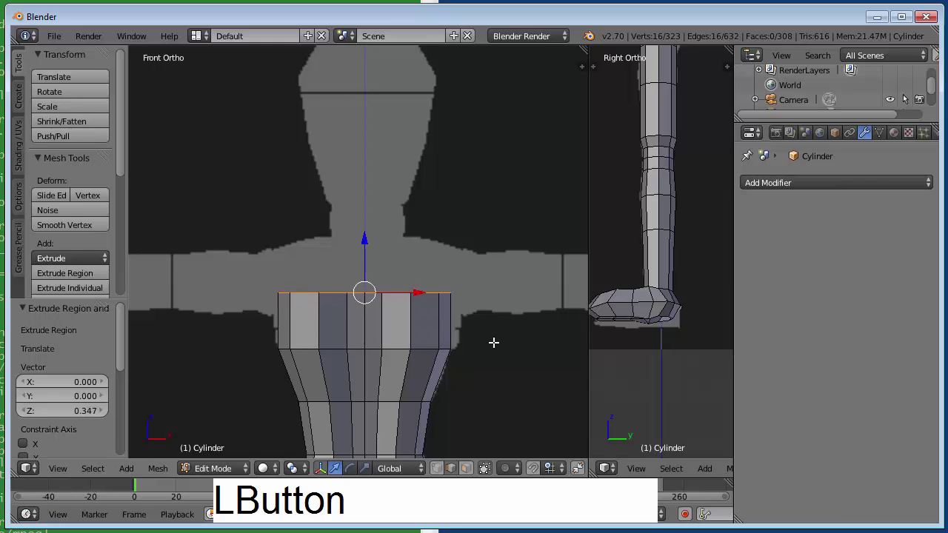
pyautogui.press('e')
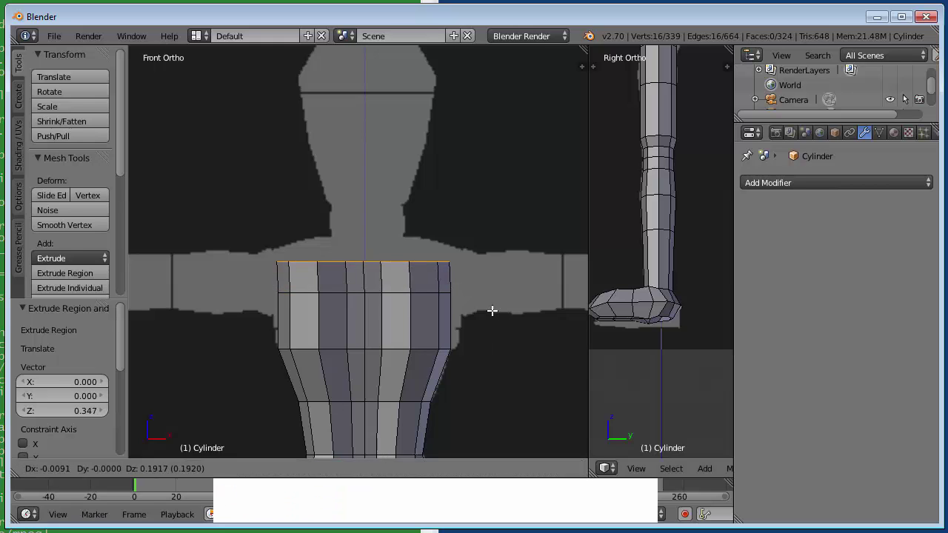
pyautogui.click(494, 311)
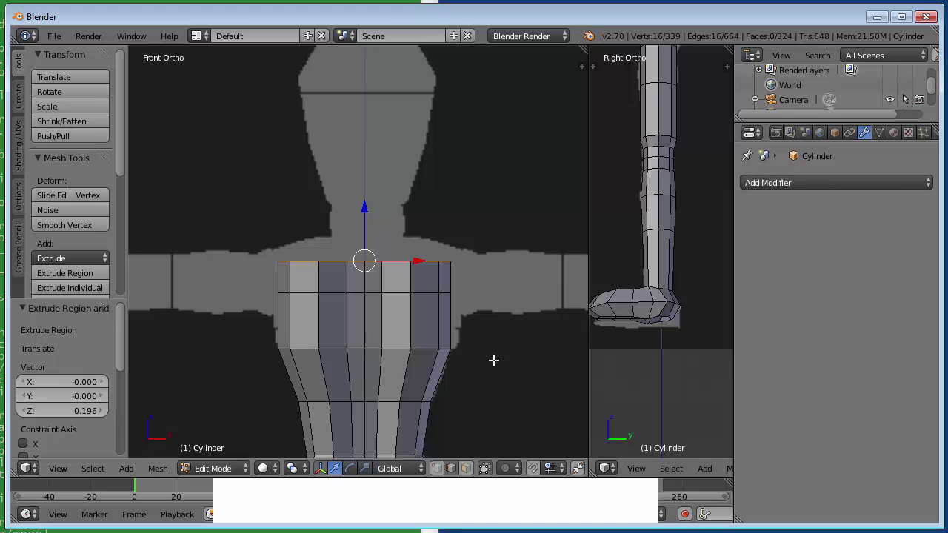
# In face select mode, select the two centre columns of faces down the torso's front and move them -0.045 along Y
pyautogui.moveTo(503, 342); pyautogui.dragTo(459, 352, button='middle')
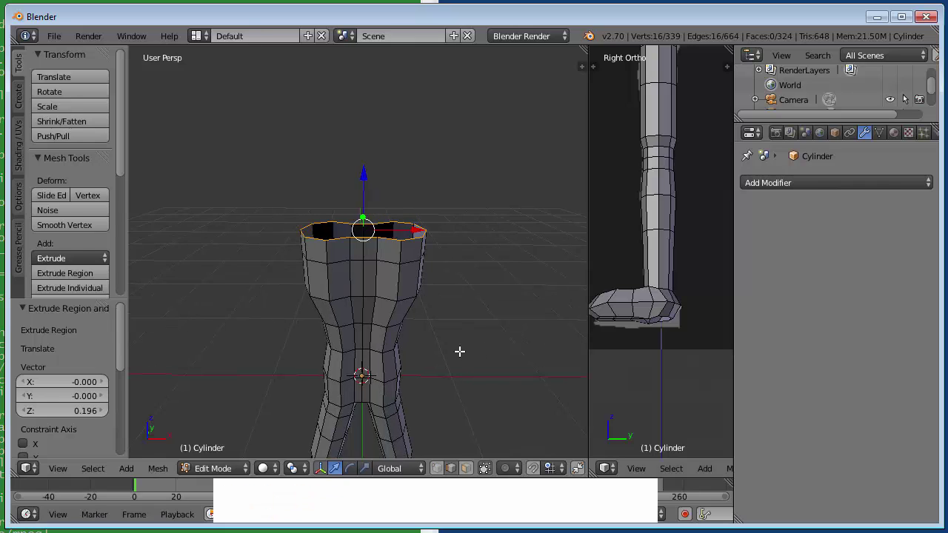
pyautogui.press('ctrl')
pyautogui.hotkey('ctrl', 'Tab')
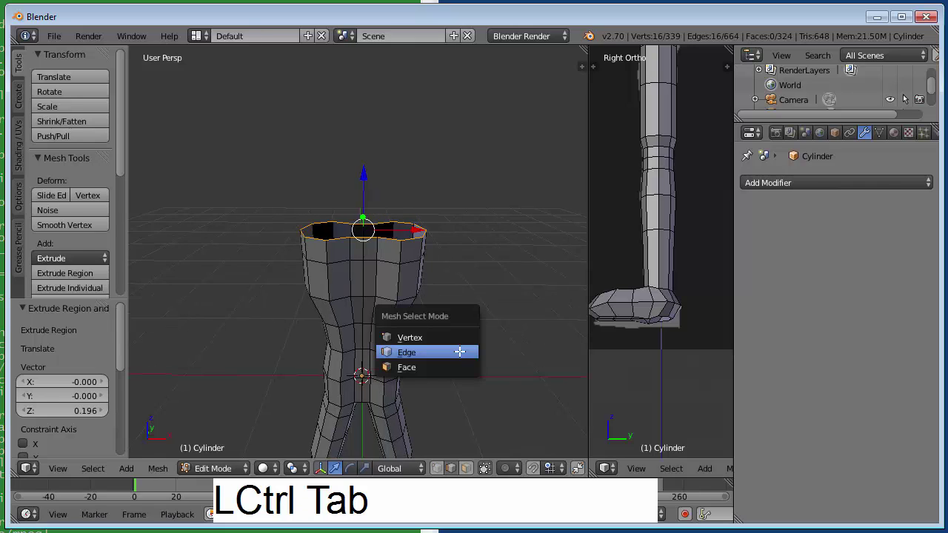
pyautogui.press('f')
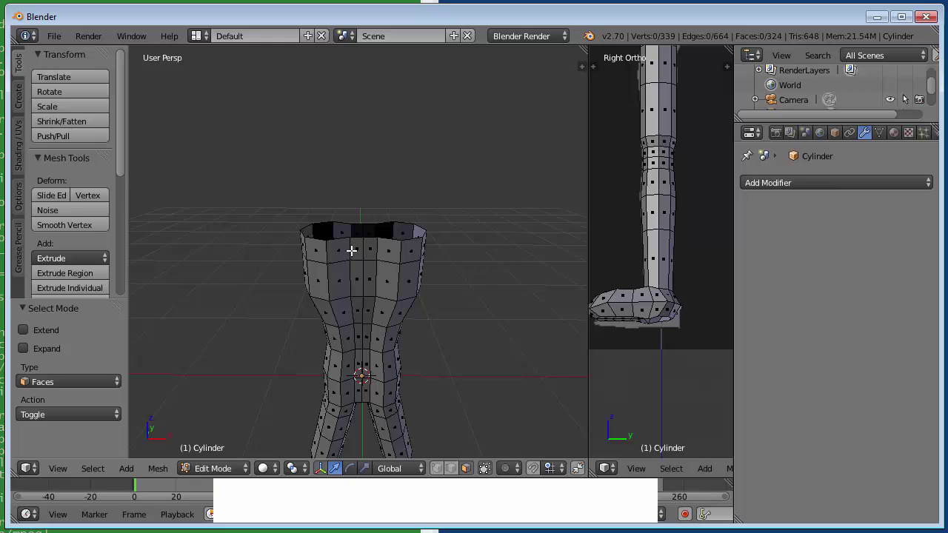
pyautogui.rightClick(359, 248)
pyautogui.keyDown('shift'); pyautogui.rightClick(357, 272); pyautogui.keyUp('shift')
pyautogui.keyDown('shift'); pyautogui.rightClick(361, 310); pyautogui.keyUp('shift')
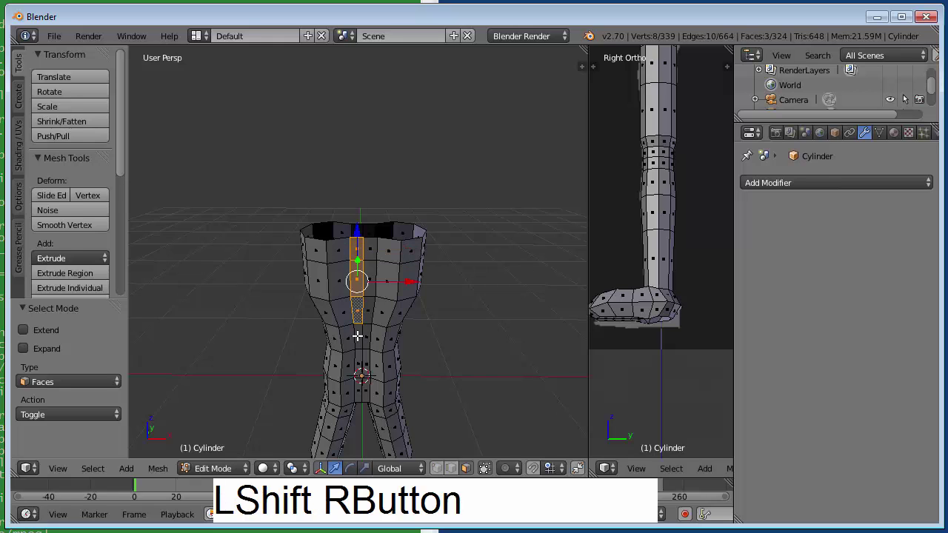
pyautogui.keyDown('shift'); pyautogui.rightClick(359, 336); pyautogui.keyUp('shift')
pyautogui.keyDown('shift'); pyautogui.rightClick(360, 361); pyautogui.keyUp('shift')
pyautogui.keyDown('shift'); pyautogui.rightClick(361, 370); pyautogui.keyUp('shift')
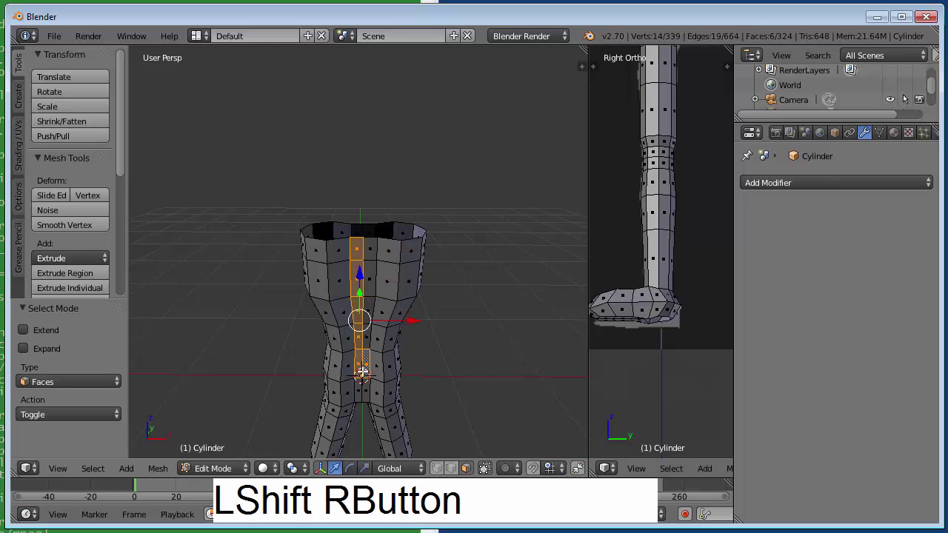
pyautogui.keyDown('shift'); pyautogui.rightClick(361, 377); pyautogui.keyUp('shift')
pyautogui.keyDown('shift'); pyautogui.rightClick(360, 385); pyautogui.keyUp('shift')
pyautogui.keyDown('shift'); pyautogui.rightClick(361, 394); pyautogui.keyUp('shift')
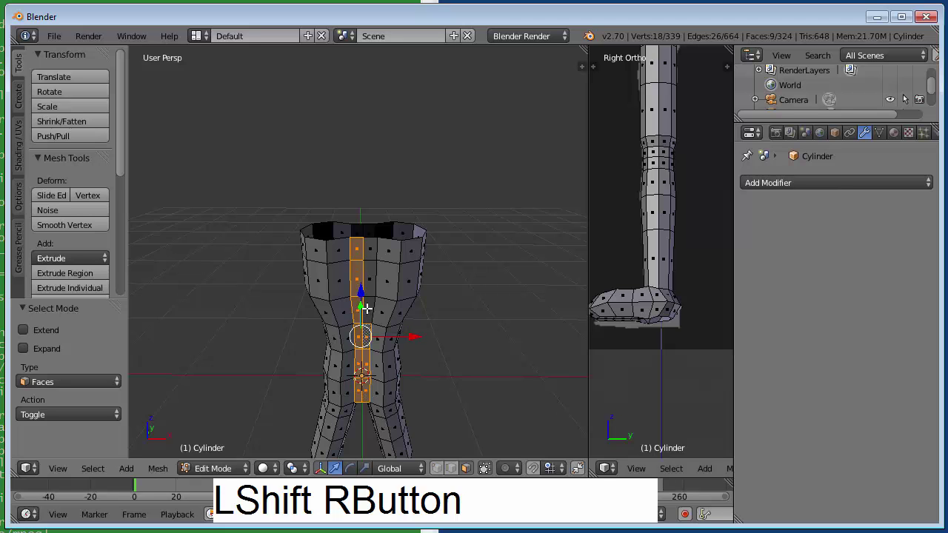
pyautogui.keyDown('shift'); pyautogui.rightClick(367, 300); pyautogui.keyUp('shift')
pyautogui.keyDown('shift'); pyautogui.rightClick(367, 278); pyautogui.keyUp('shift')
pyautogui.keyDown('shift'); pyautogui.rightClick(368, 248); pyautogui.keyUp('shift')
pyautogui.moveTo(482, 227); pyautogui.dragTo(355, 244, button='middle')
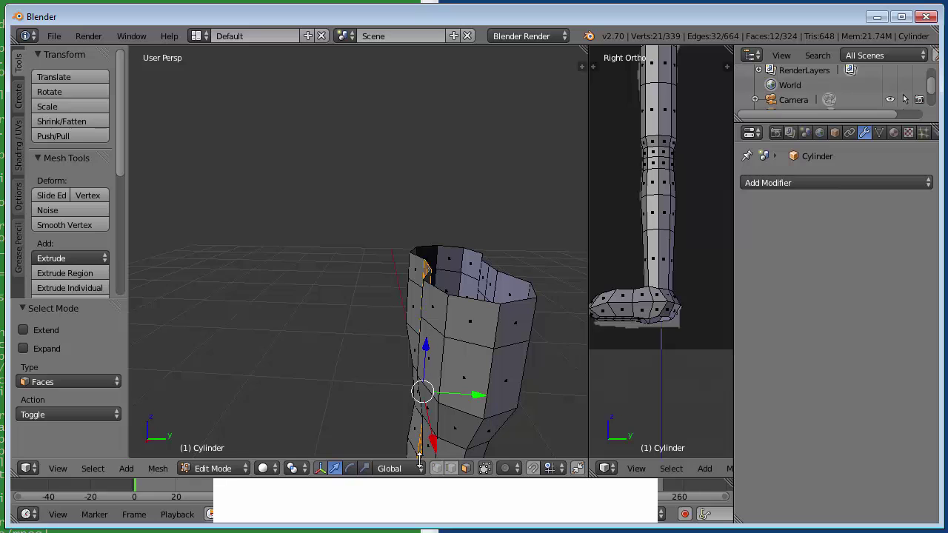
pyautogui.click(476, 395)
pyautogui.moveTo(476, 395); pyautogui.dragTo(468, 396)
# Select the two centre columns of faces down the torso's back and move them 0.025 along Y
pyautogui.moveTo(431, 244)
pyautogui.mouseDown(button='middle')
pyautogui.moveTo(502, 237)
pyautogui.moveTo(411, 222)
pyautogui.moveTo(457, 215)
pyautogui.moveTo(443, 241)
pyautogui.mouseUp(button='middle')
pyautogui.moveTo(468, 271); pyautogui.dragTo(434, 258, button='middle')
pyautogui.moveTo(503, 227); pyautogui.dragTo(464, 243, button='middle')
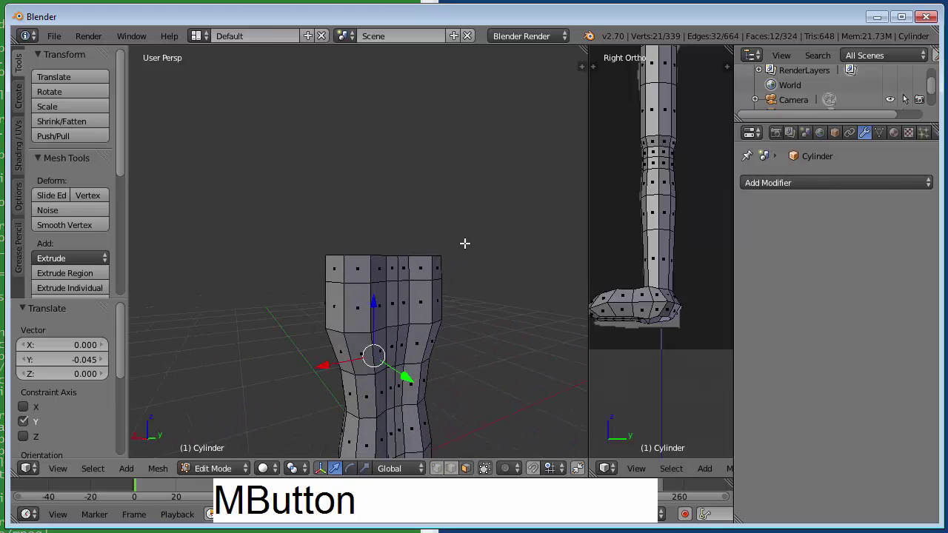
pyautogui.rightClick(392, 276)
pyautogui.keyDown('shift'); pyautogui.rightClick(406, 272); pyautogui.keyUp('shift')
pyautogui.keyDown('shift'); pyautogui.rightClick(394, 298); pyautogui.keyUp('shift')
pyautogui.keyDown('shift'); pyautogui.rightClick(402, 306); pyautogui.keyUp('shift')
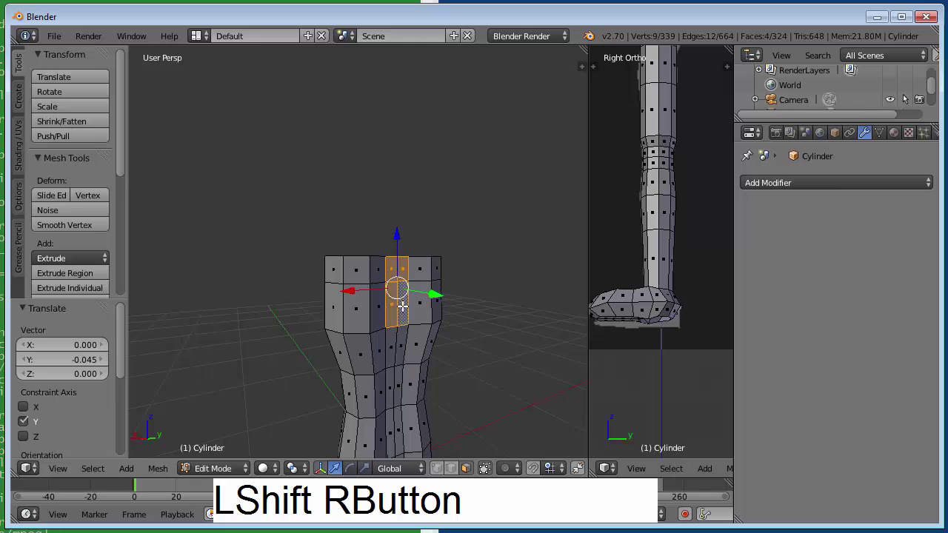
pyautogui.keyDown('shift'); pyautogui.rightClick(391, 344); pyautogui.keyUp('shift')
pyautogui.keyDown('shift'); pyautogui.rightClick(401, 352); pyautogui.keyUp('shift')
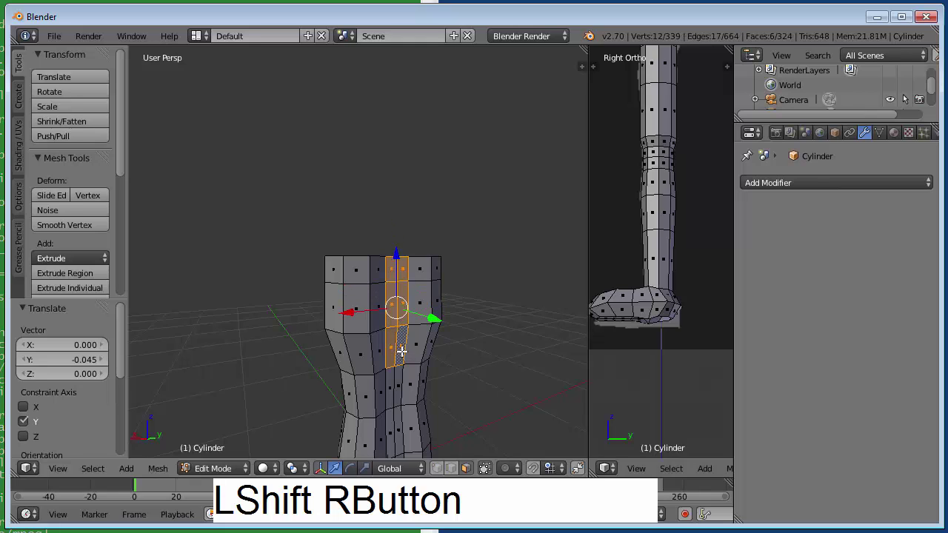
pyautogui.keyDown('shift'); pyautogui.rightClick(391, 393); pyautogui.keyUp('shift')
pyautogui.keyDown('shift'); pyautogui.rightClick(400, 388); pyautogui.keyUp('shift')
pyautogui.keyDown('shift'); pyautogui.rightClick(392, 430); pyautogui.keyUp('shift')
pyautogui.keyDown('shift'); pyautogui.rightClick(400, 432); pyautogui.keyUp('shift')
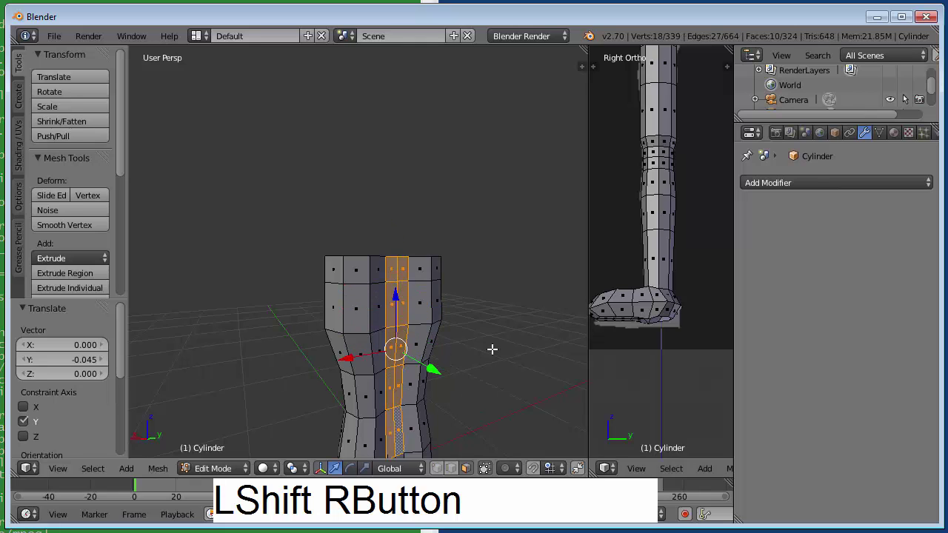
pyautogui.keyDown('shift'); pyautogui.moveTo(492, 348); pyautogui.dragTo(476, 232, button='middle'); pyautogui.keyUp('shift')
pyautogui.keyDown('shift'); pyautogui.rightClick(345, 207); pyautogui.keyUp('shift')
pyautogui.keyDown('shift'); pyautogui.rightClick(340, 206); pyautogui.keyUp('shift')
pyautogui.moveTo(461, 182); pyautogui.dragTo(469, 183)
# Examine the reshaped torso from several sides and clear the face selection
pyautogui.moveTo(421, 193); pyautogui.dragTo(156, 218, button='middle')
pyautogui.scroll(-3, 390, 192)
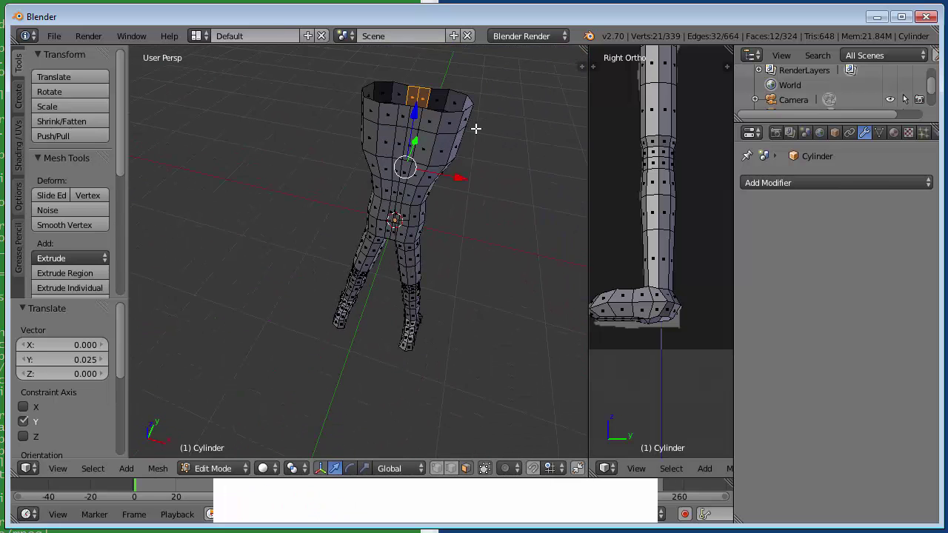
pyautogui.keyDown('shift'); pyautogui.moveTo(476, 128); pyautogui.dragTo(458, 240, button='middle'); pyautogui.keyUp('shift')
pyautogui.moveTo(492, 287); pyautogui.dragTo(398, 215, button='middle')
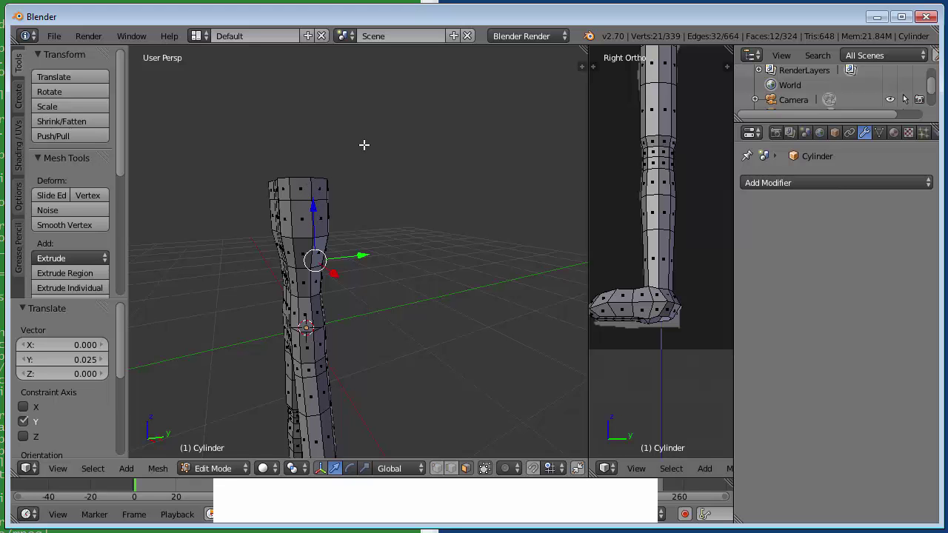
pyautogui.moveTo(364, 144); pyautogui.dragTo(379, 167, button='middle')
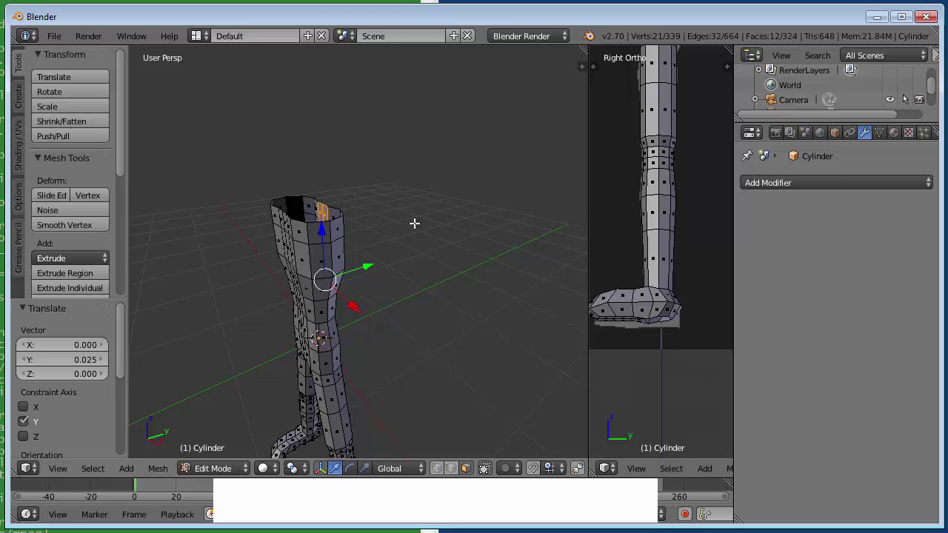
pyautogui.moveTo(375, 155); pyautogui.dragTo(481, 179, button='middle')
pyautogui.press('a')
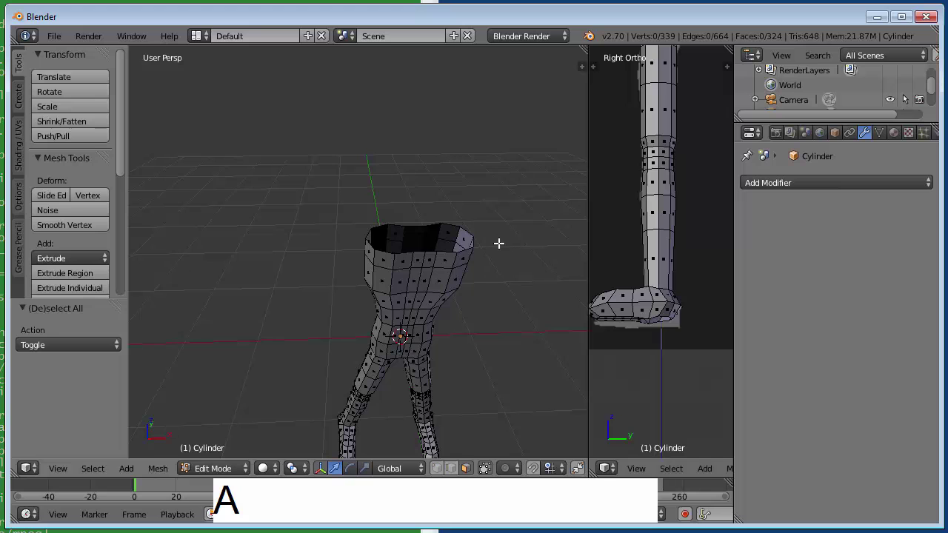
pyautogui.moveTo(502, 263)
pyautogui.mouseDown(button='middle')
pyautogui.moveTo(485, 266)
pyautogui.moveTo(475, 314)
pyautogui.moveTo(489, 276)
pyautogui.mouseUp(button='middle')
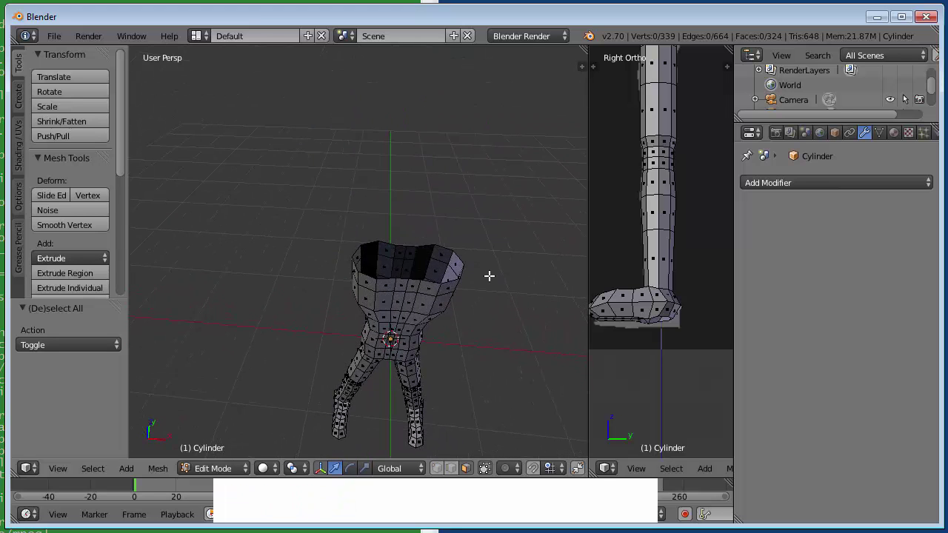
# Select the torso's open top edge loop, extrude it inward at scale 0.711 and raise the new ring 0.057 along Z
pyautogui.hotkey('ctrl', 'Tab')
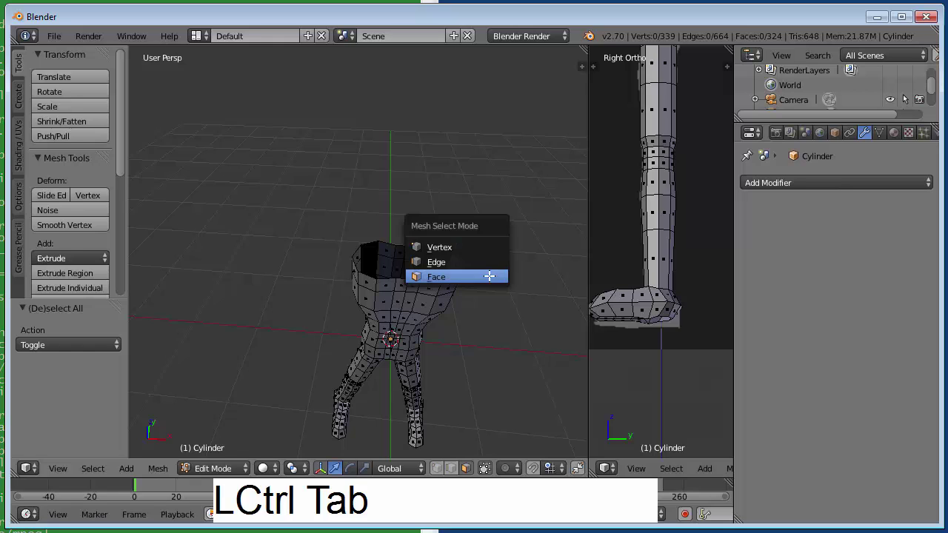
pyautogui.press('e')
pyautogui.keyDown('alt'); pyautogui.rightClick(432, 282); pyautogui.keyUp('alt')
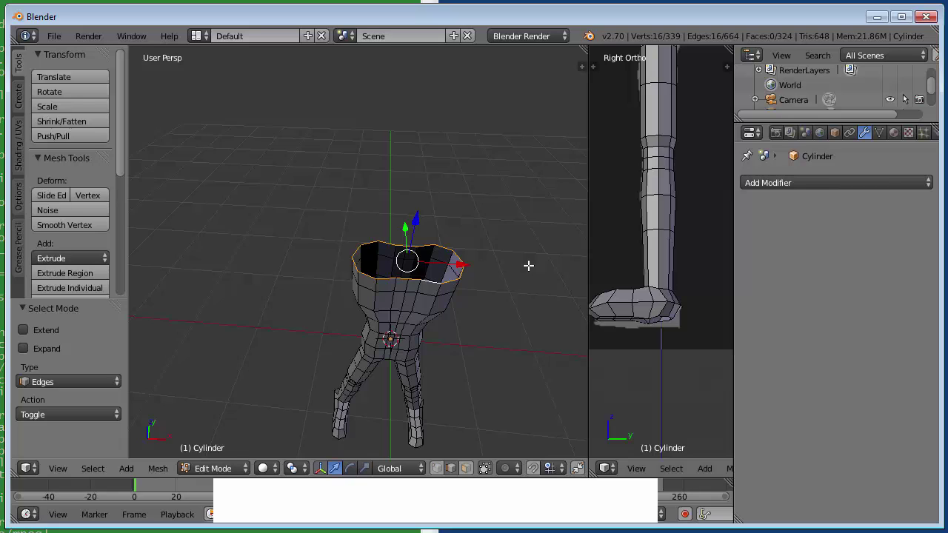
pyautogui.press('e')
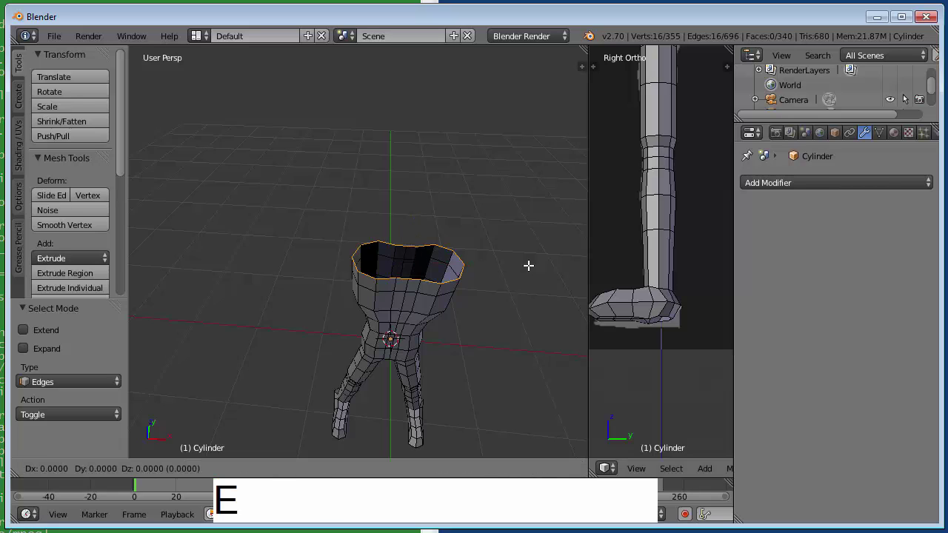
pyautogui.click(528, 265)
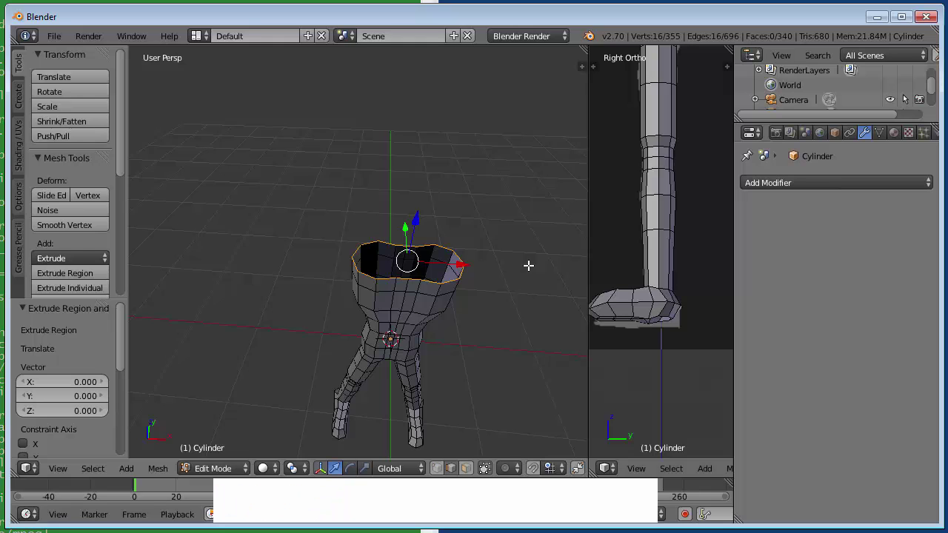
pyautogui.press('s')
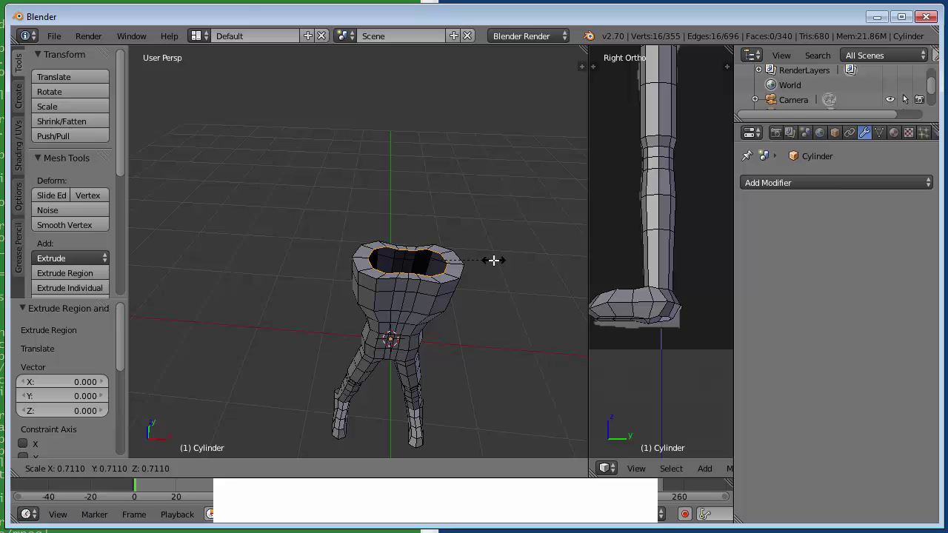
pyautogui.click(494, 260)
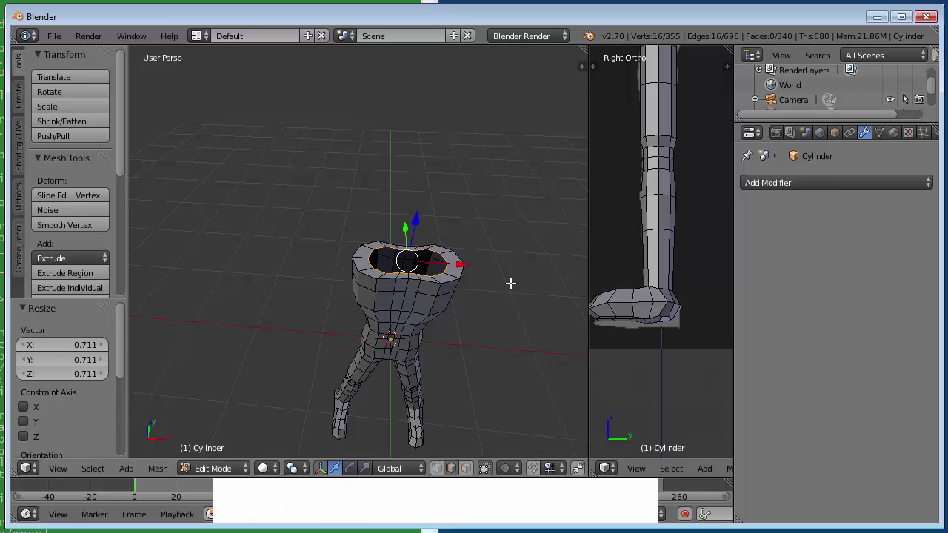
pyautogui.press('KP_1')
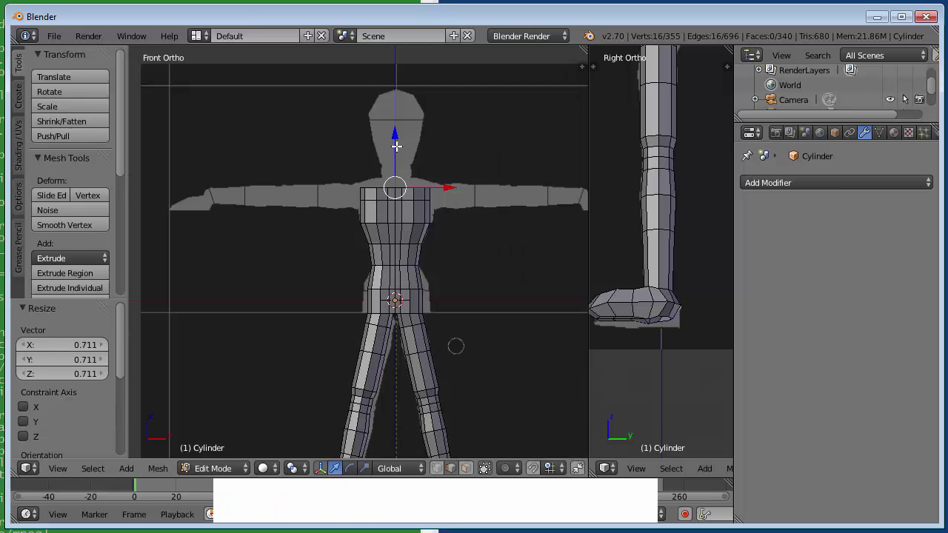
pyautogui.moveTo(394, 136); pyautogui.dragTo(395, 136)
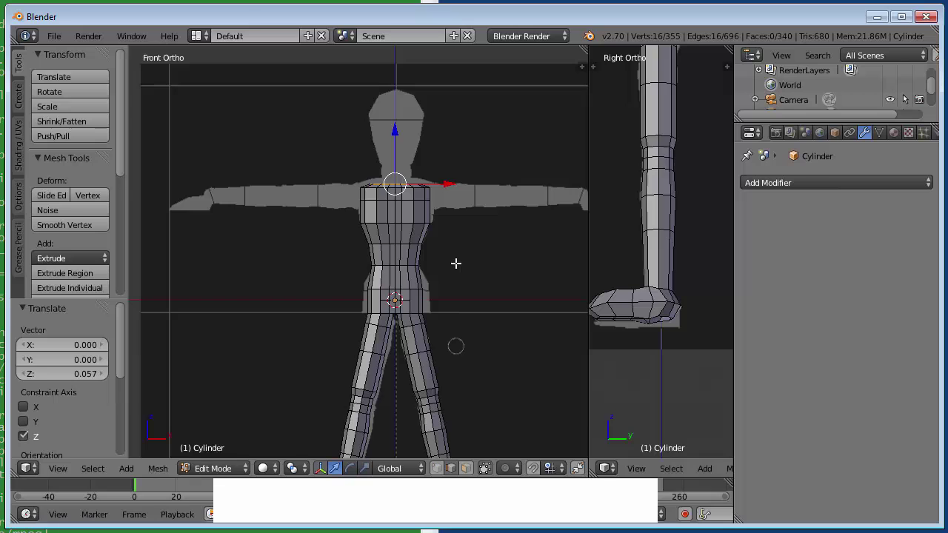
# Extrude the inner shoulder ring again, scale it to 0.637 and raise it 0.057 along Z toward the neck base
pyautogui.press('KP_7')
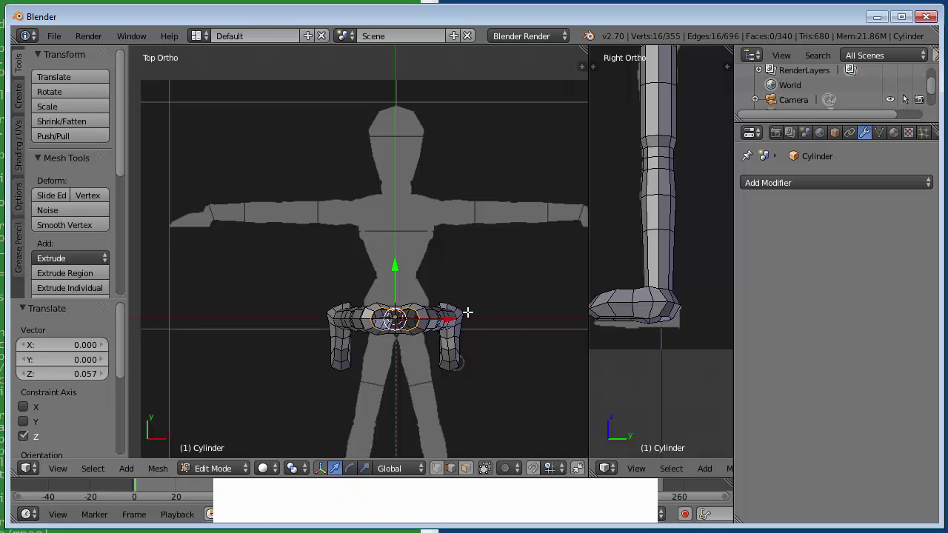
pyautogui.press('e')
pyautogui.click(525, 310)
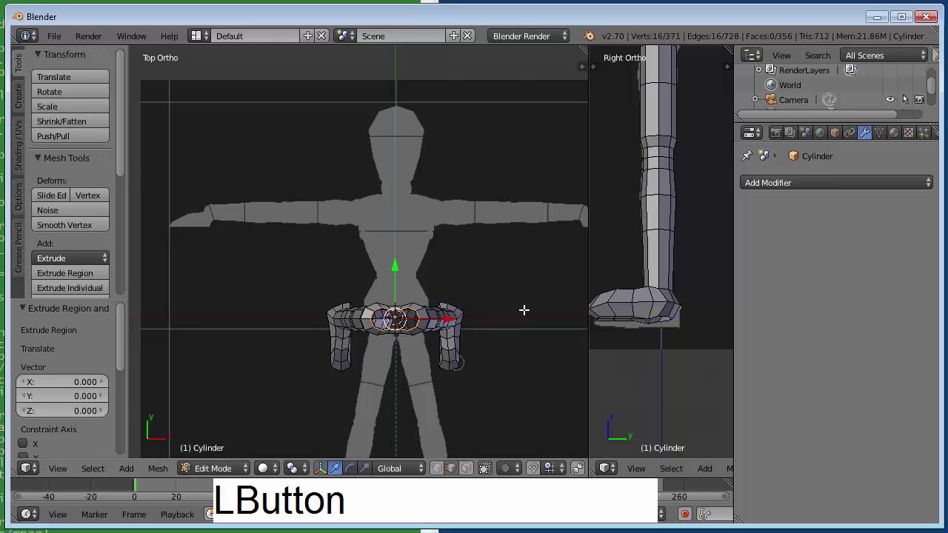
pyautogui.press('s')
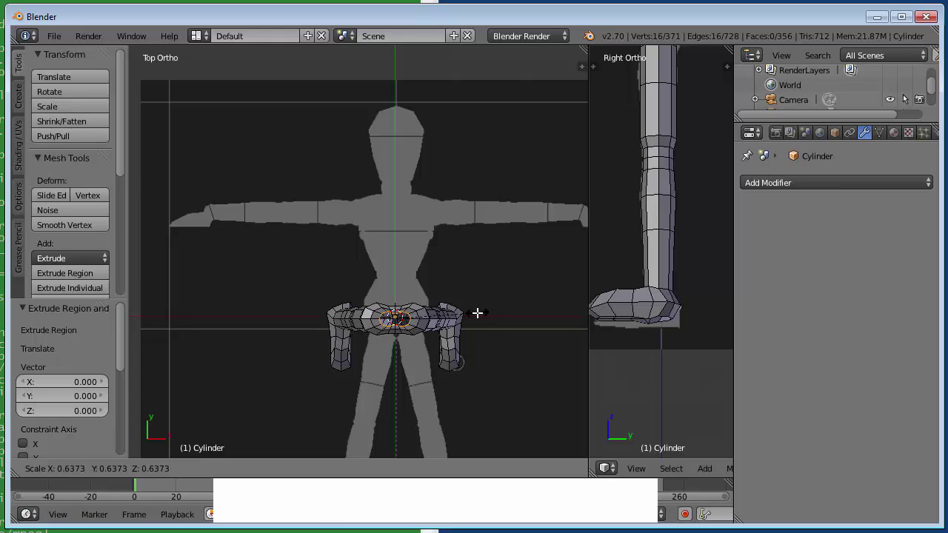
pyautogui.click(478, 313)
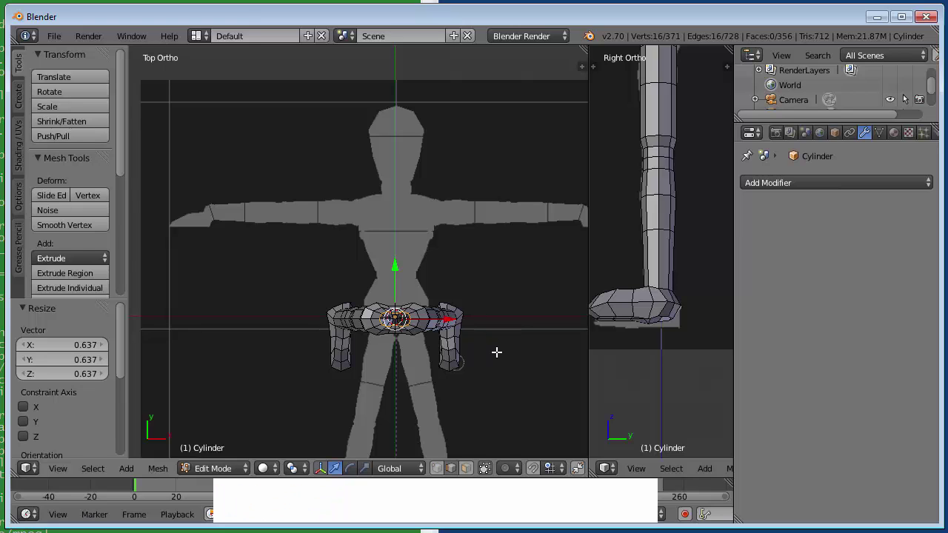
pyautogui.press('KP_1')
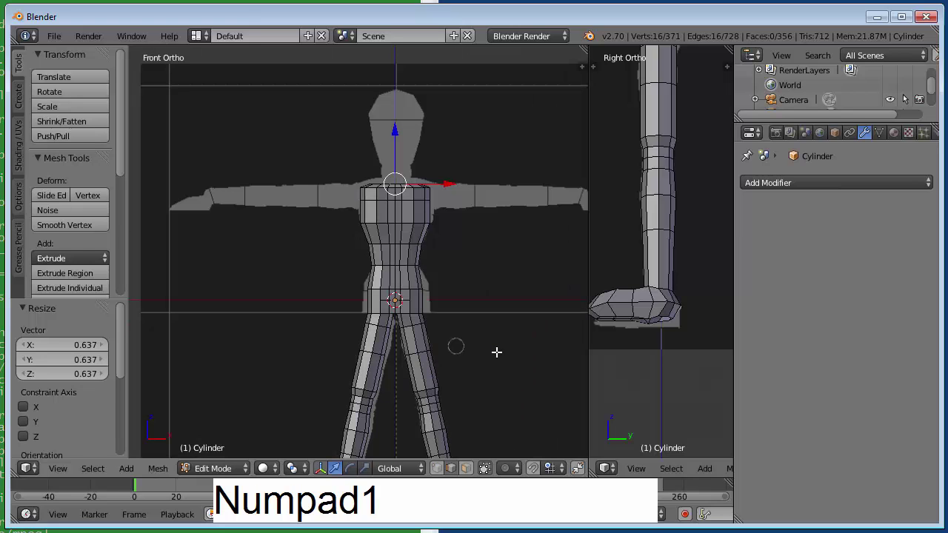
pyautogui.moveTo(397, 130); pyautogui.dragTo(395, 129)
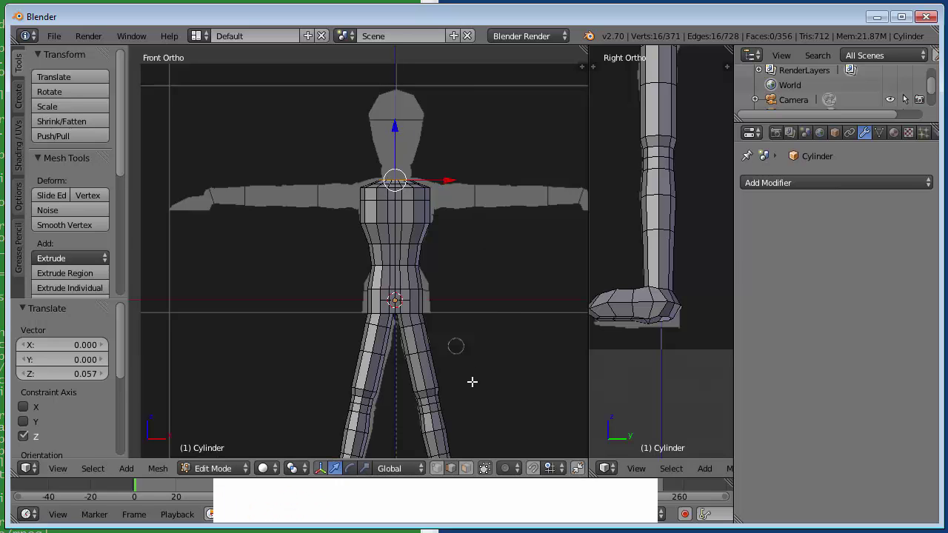